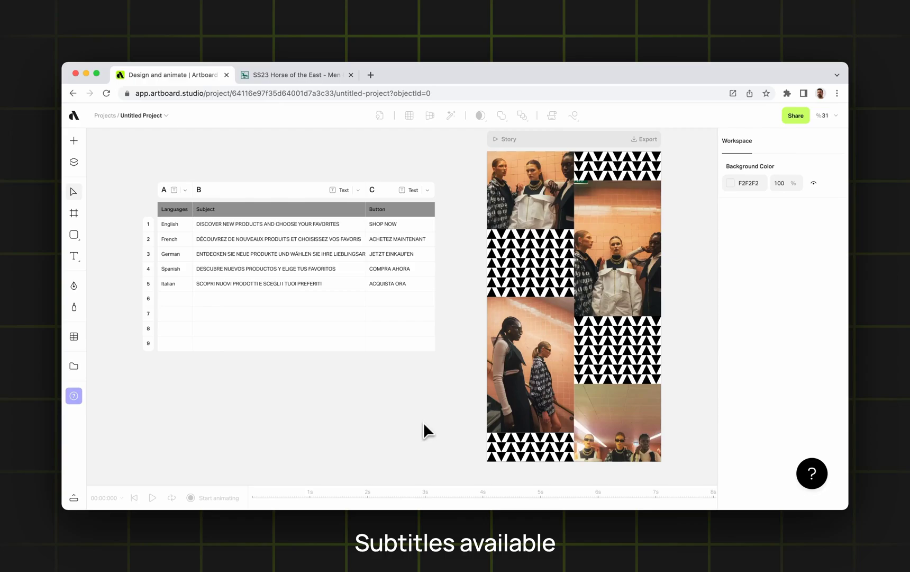
Step: Draw a temporary empty table below the data table, resize it, then delete it
click(347, 325)
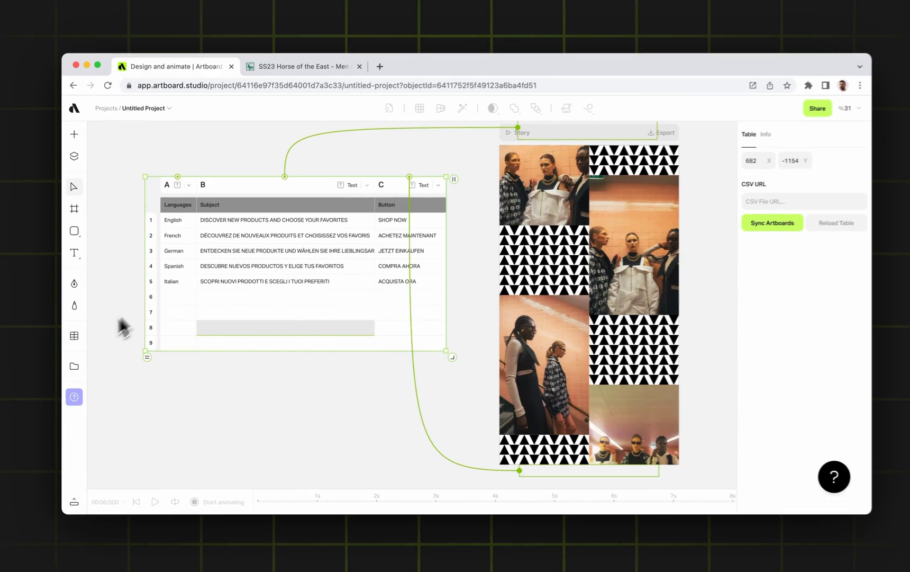
click(94, 297)
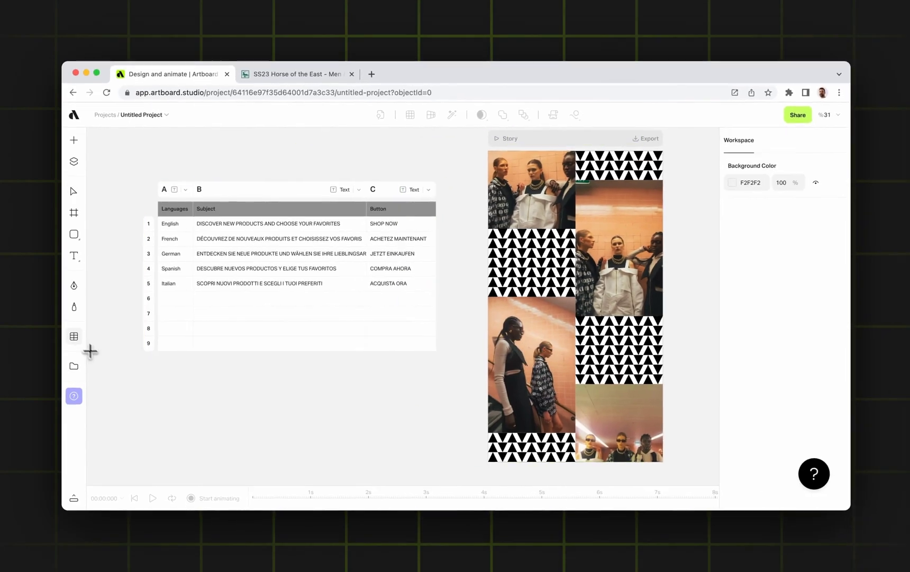
drag(132, 376, 355, 444)
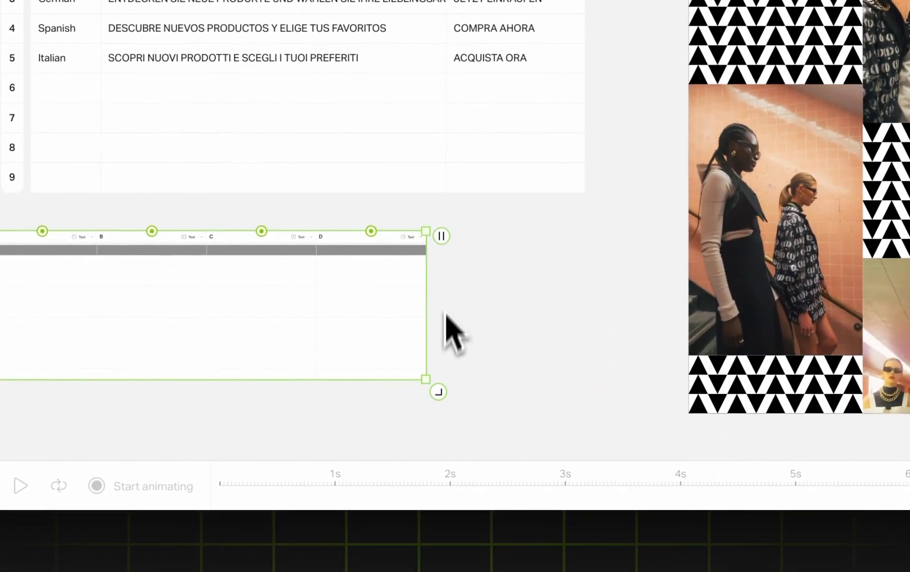
drag(422, 234, 446, 215)
drag(443, 379, 460, 404)
drag(372, 455, 346, 414)
key(Delete)
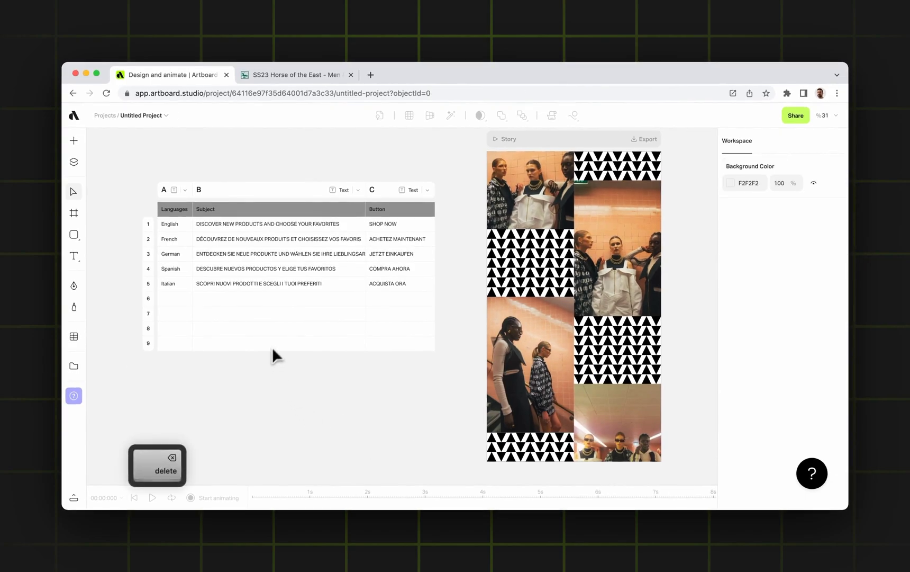
Step: Play the Story animation and select the data table to reveal its links to the artboard text
click(296, 249)
click(589, 145)
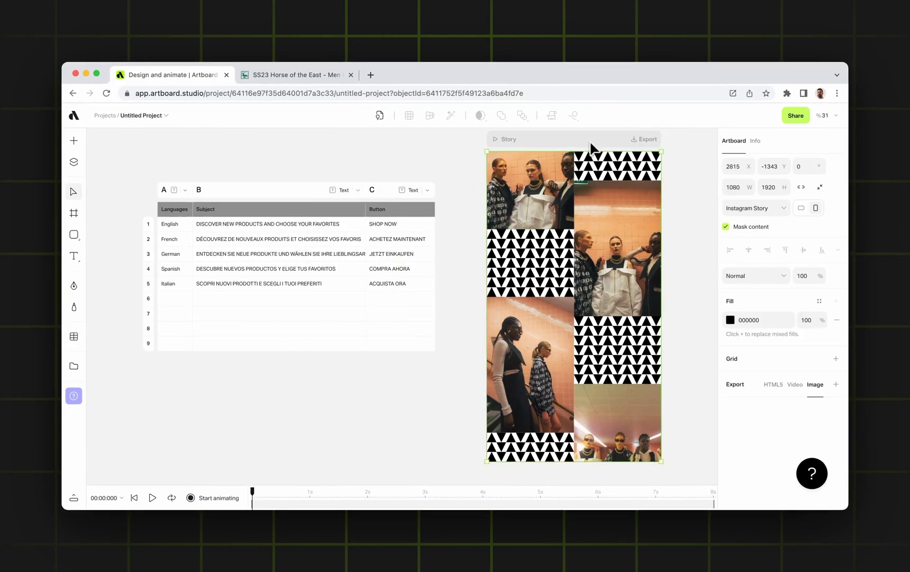
key(space)
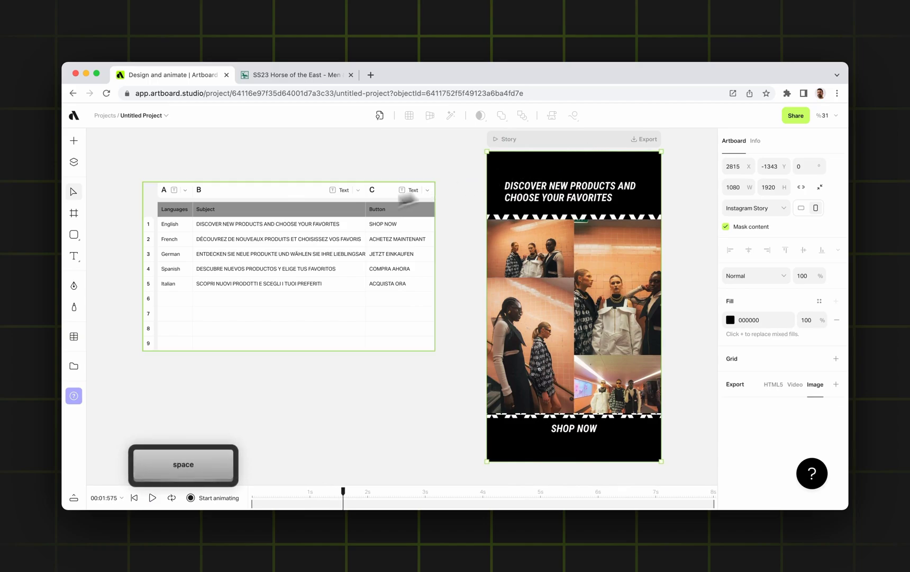
click(289, 256)
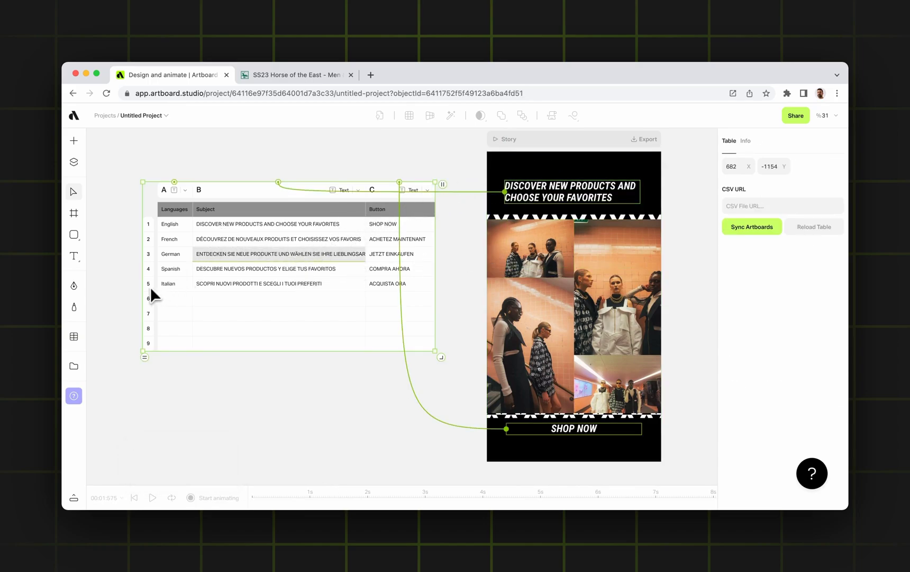
click(320, 332)
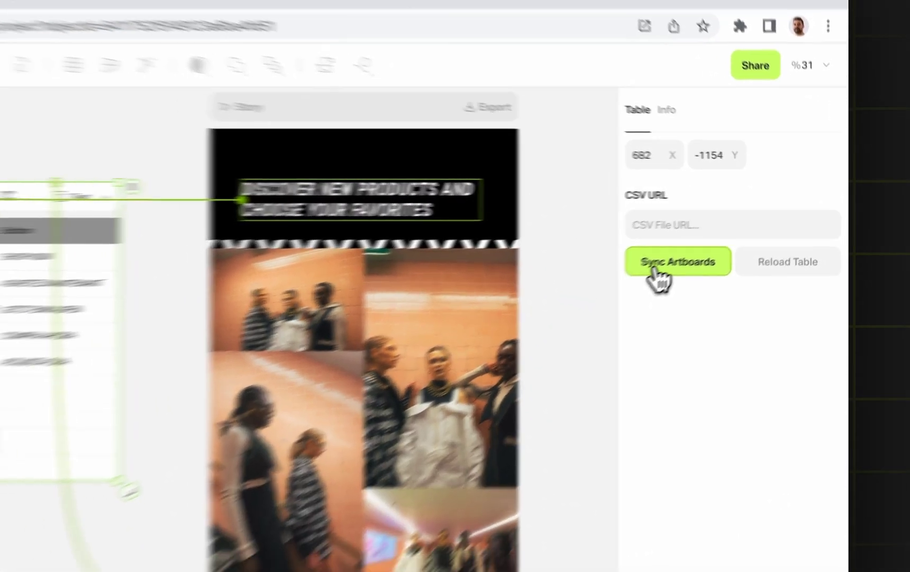
click(657, 267)
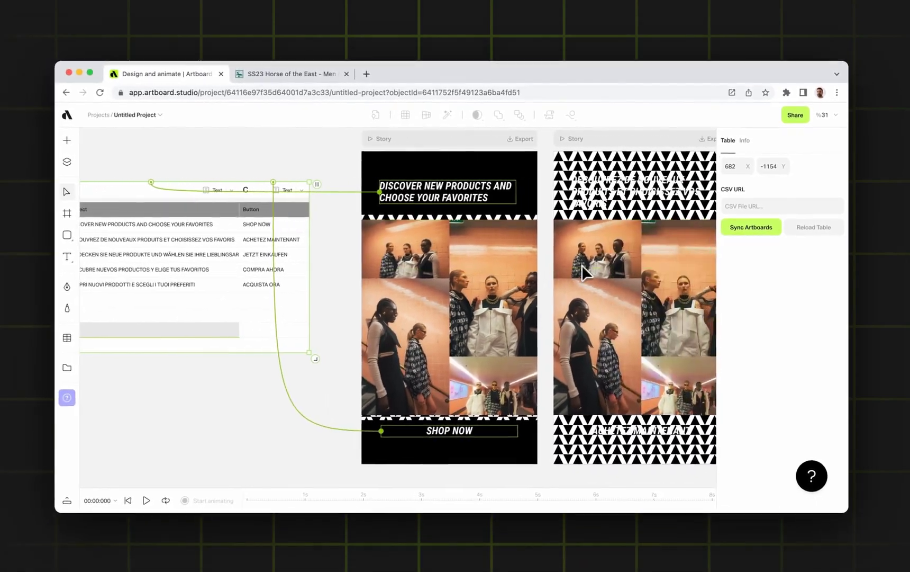
key(space)
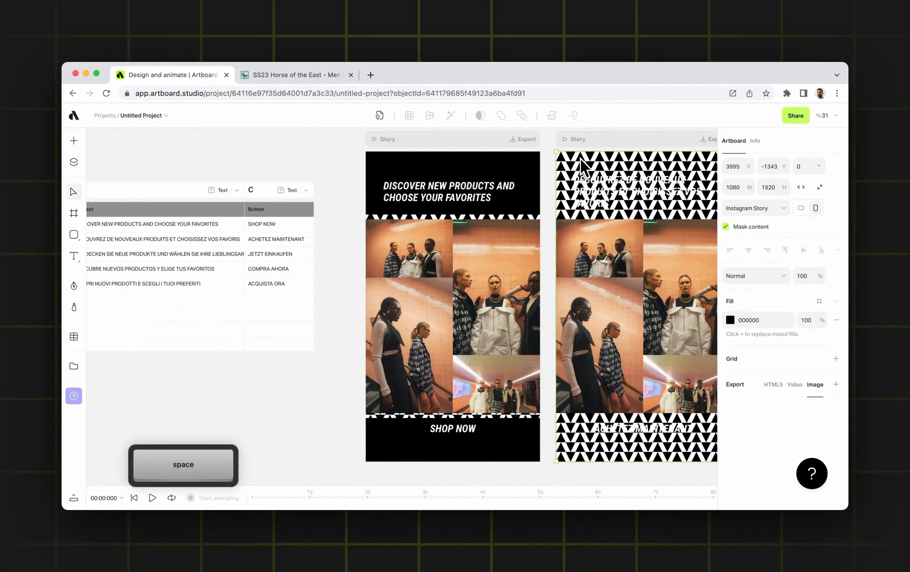
click(608, 137)
key(space)
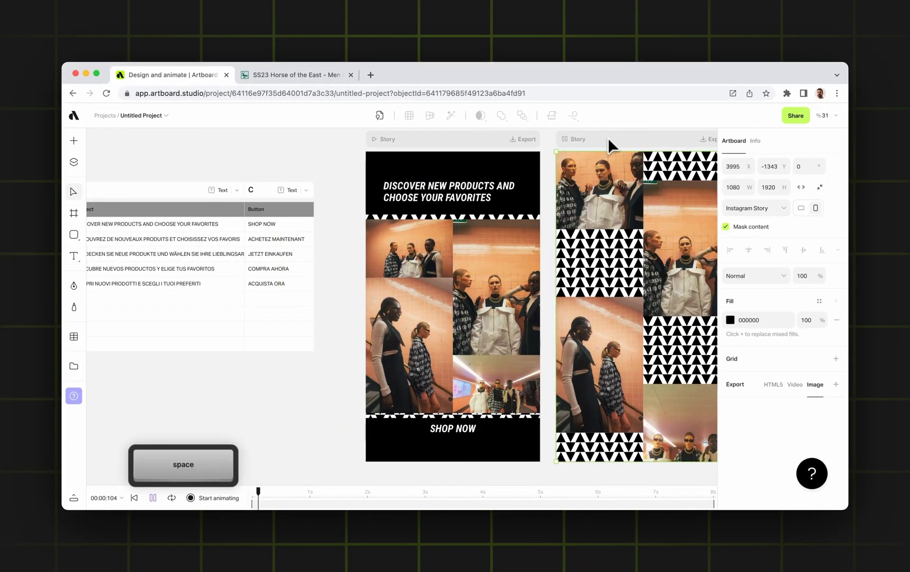
scroll(603, 189, down, 5)
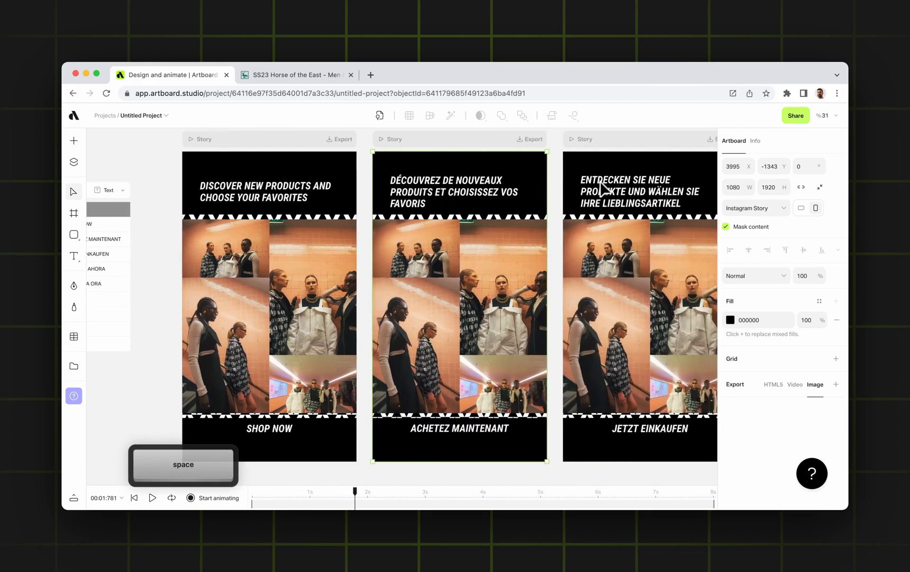
scroll(508, 201, right, 5)
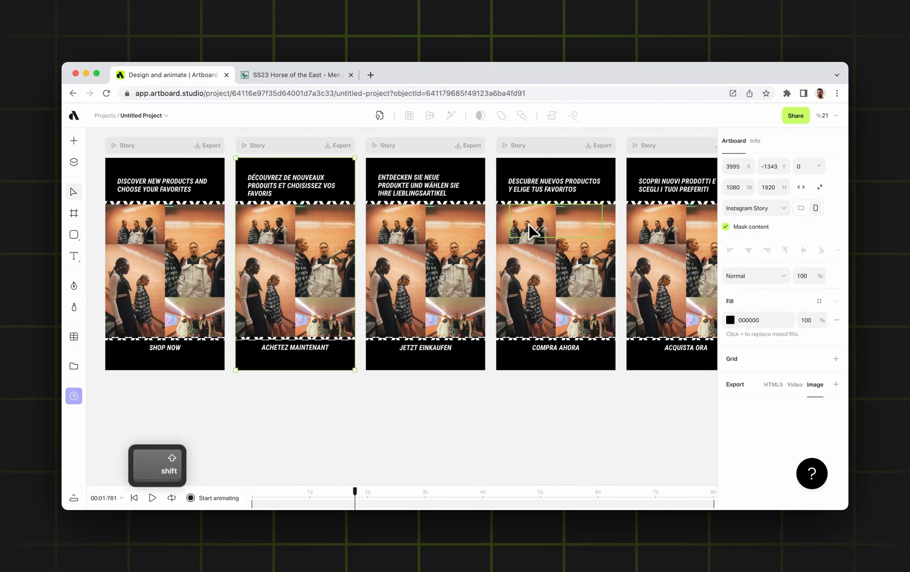
key(shift+1)
drag(351, 208, 764, 412)
key(BackSpace)
Step: Move the data table left and widen it to add column D
scroll(191, 272, up, 5)
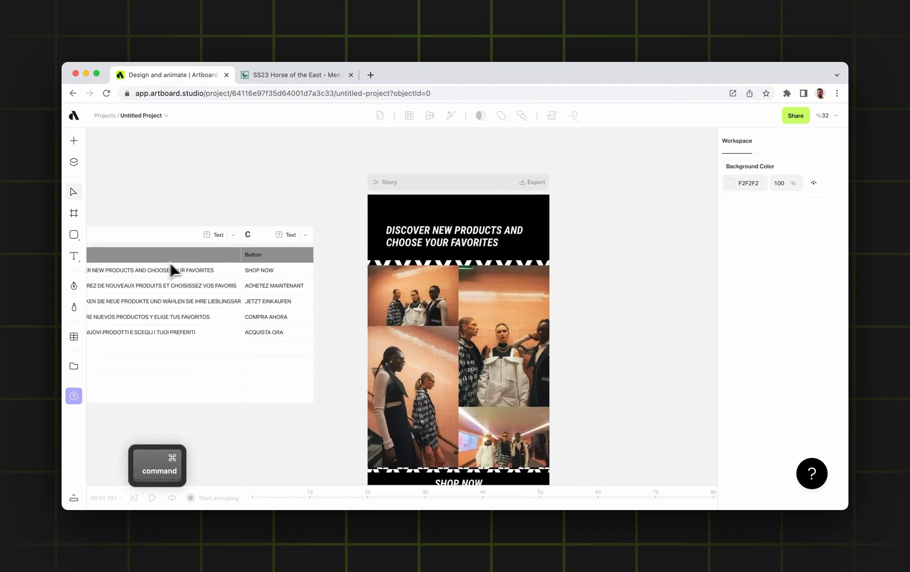
click(312, 316)
drag(312, 315, 199, 329)
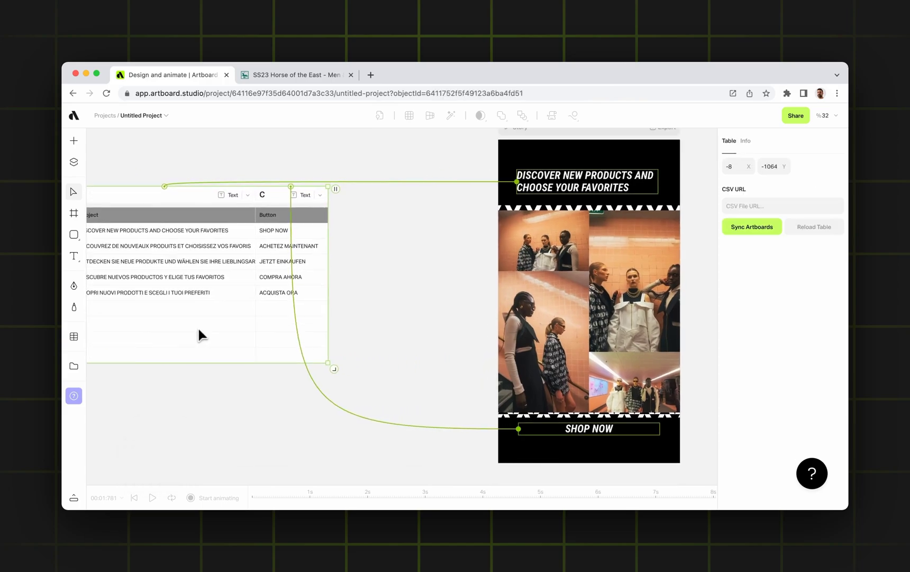
drag(338, 189, 411, 188)
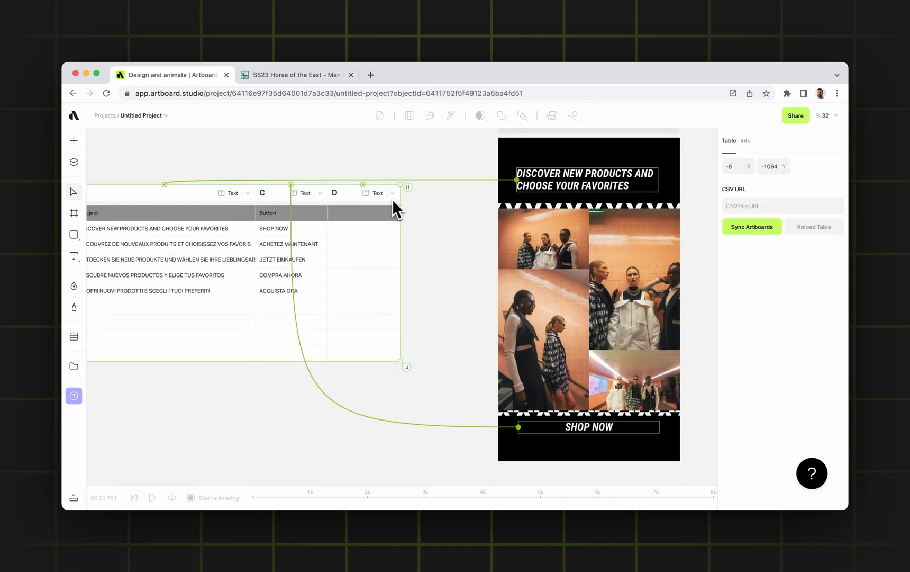
Step: Change column D's type from Text to Media
scroll(391, 199, up, 4)
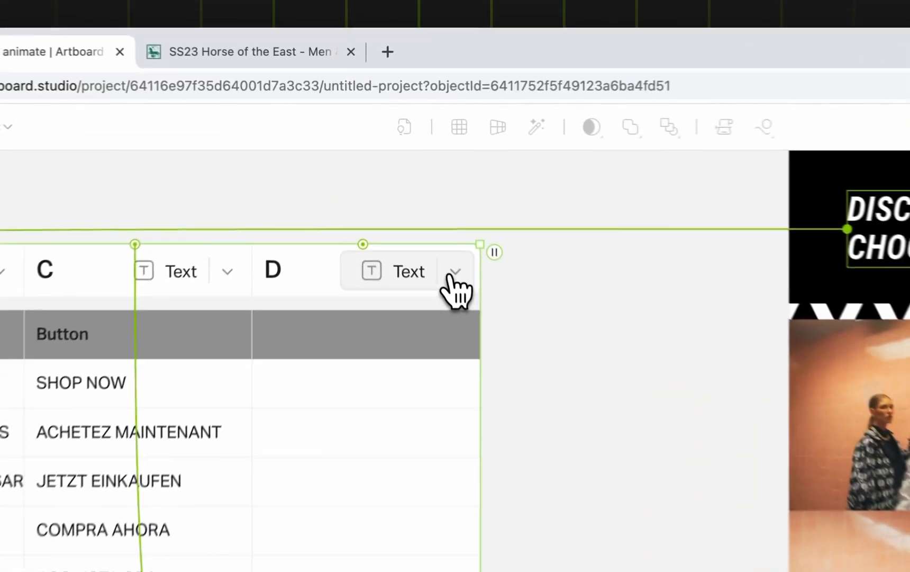
click(459, 287)
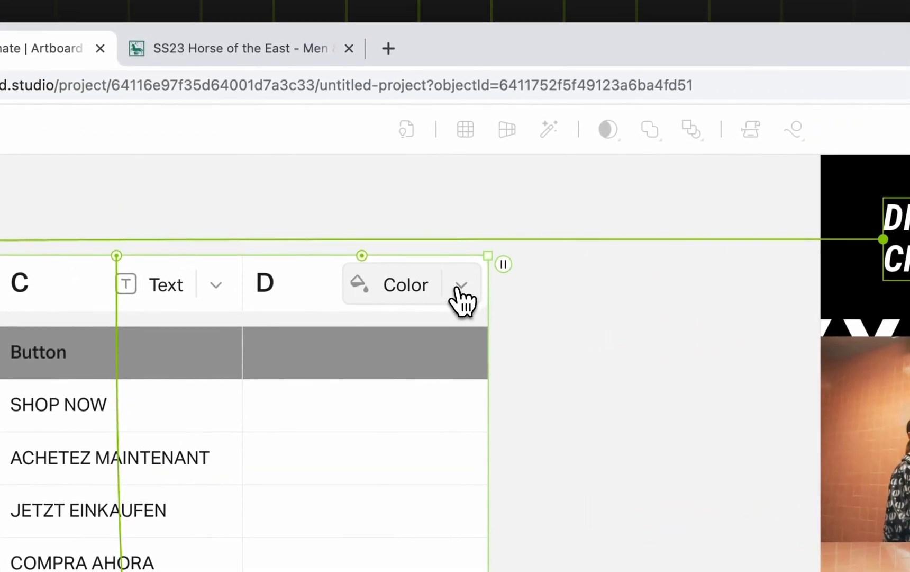
click(460, 288)
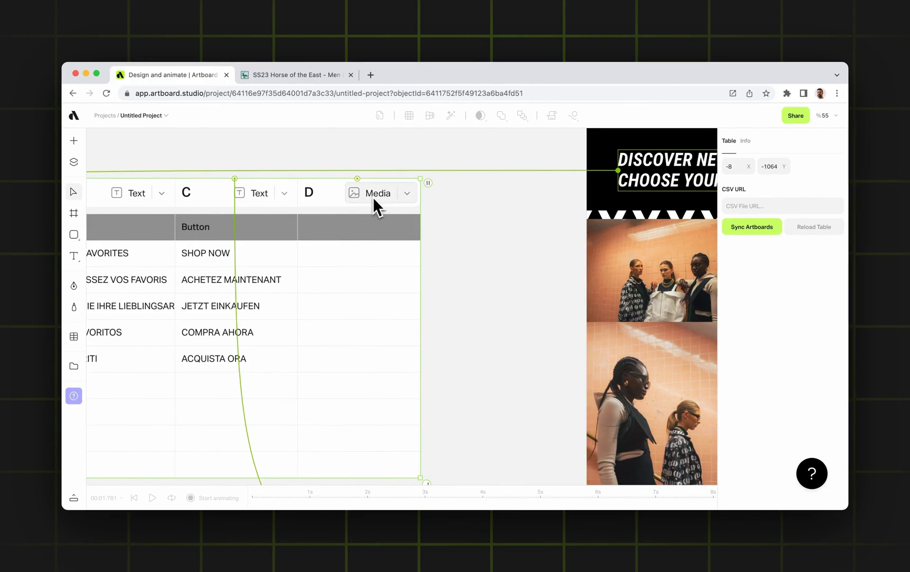
Step: Upload the first orange-background photo into column D's first cell through the Media Picker
click(348, 256)
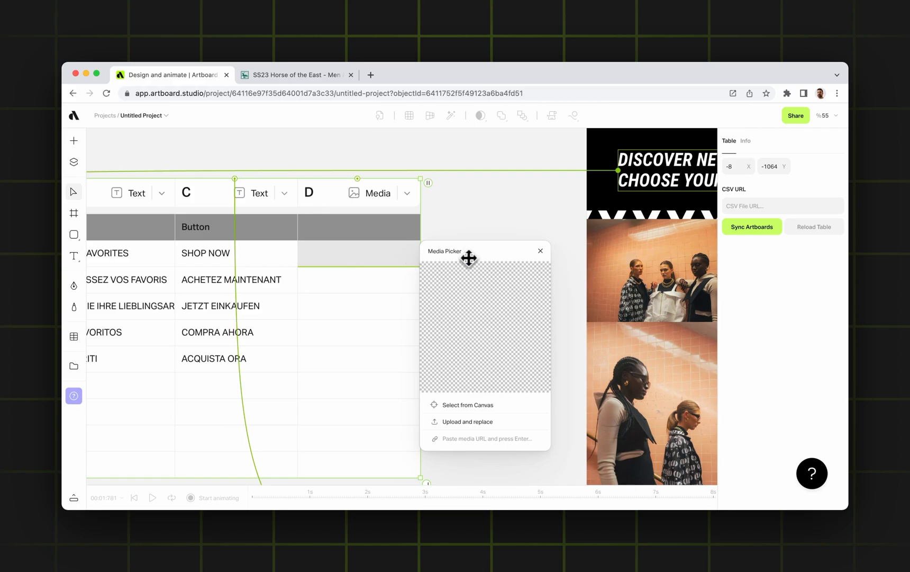
drag(476, 255, 495, 237)
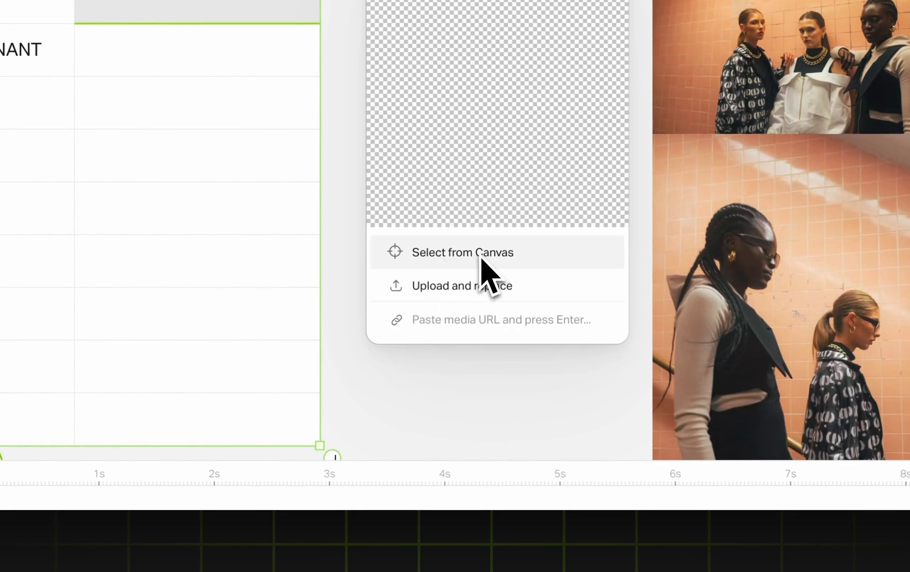
click(464, 324)
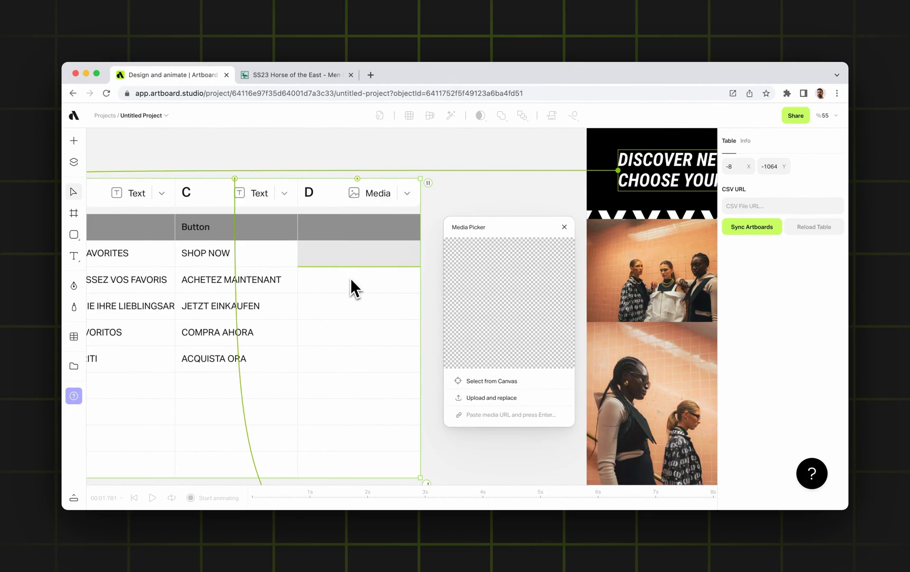
click(504, 405)
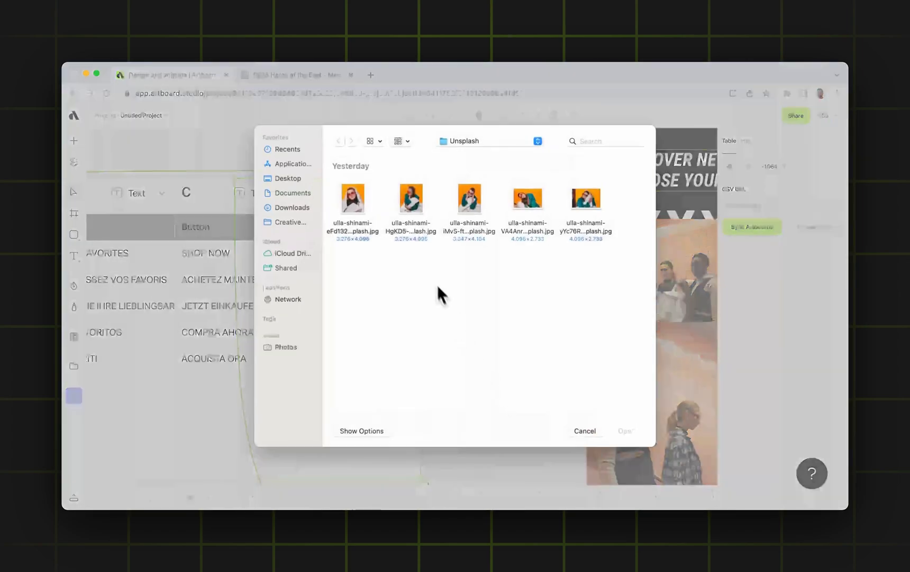
double_click(358, 203)
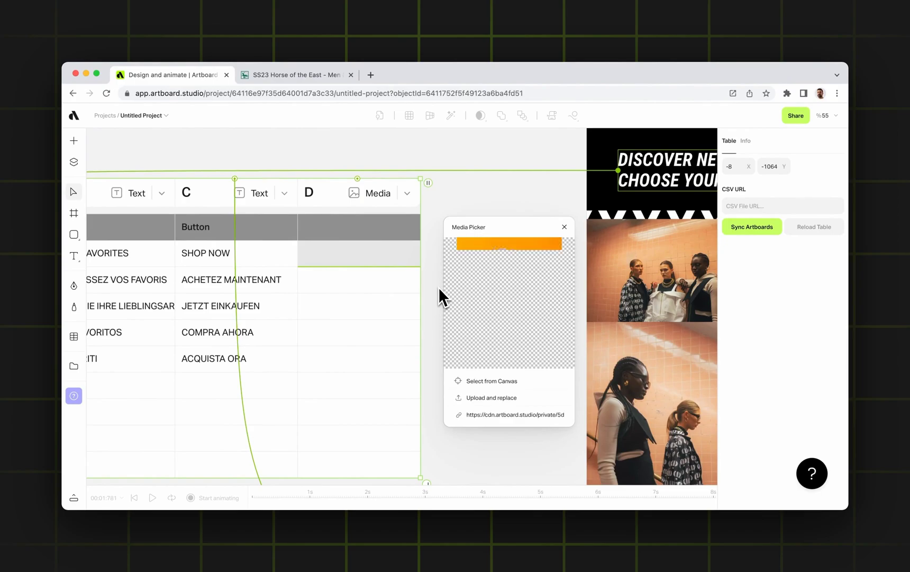
scroll(339, 257, up, 6)
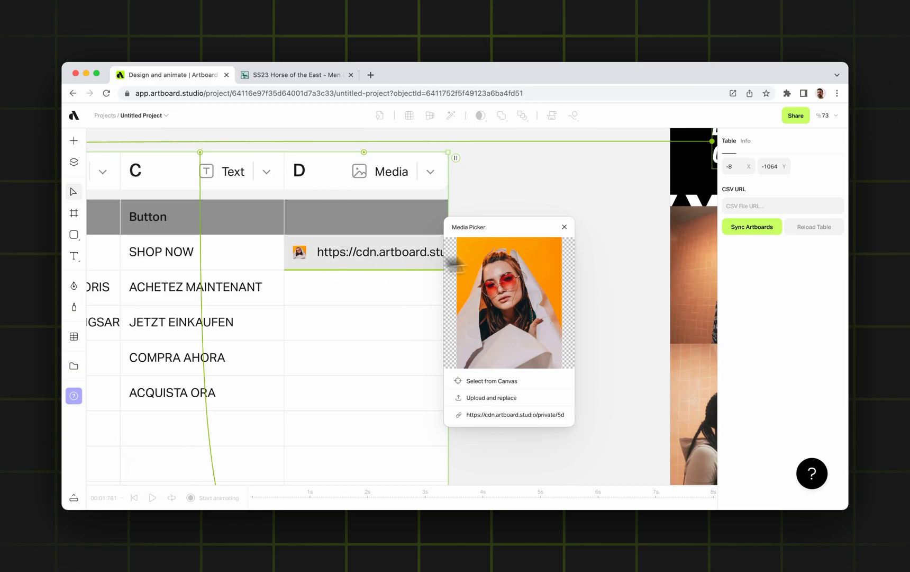
click(565, 228)
scroll(467, 260, down, 8)
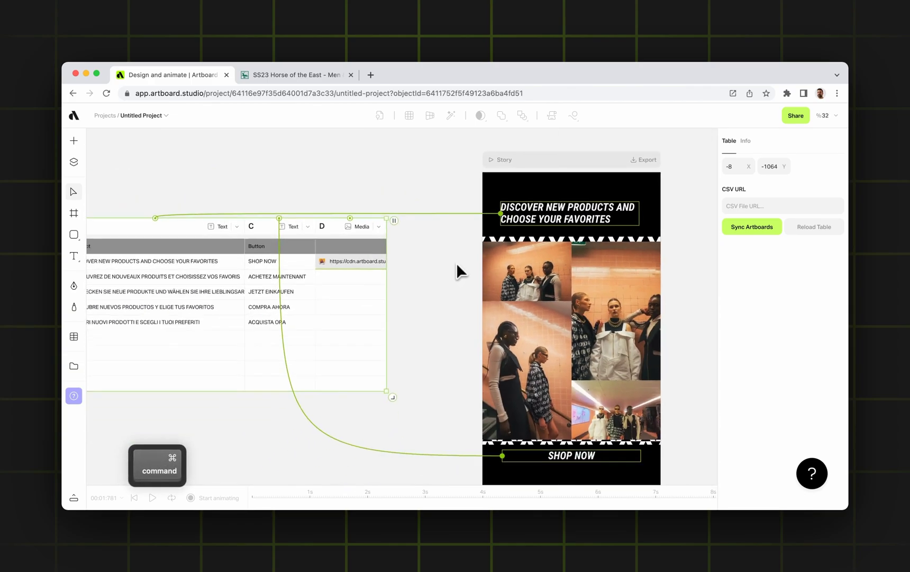
Step: Link column D to the Story artboard's top-left collage image
click(423, 309)
click(358, 296)
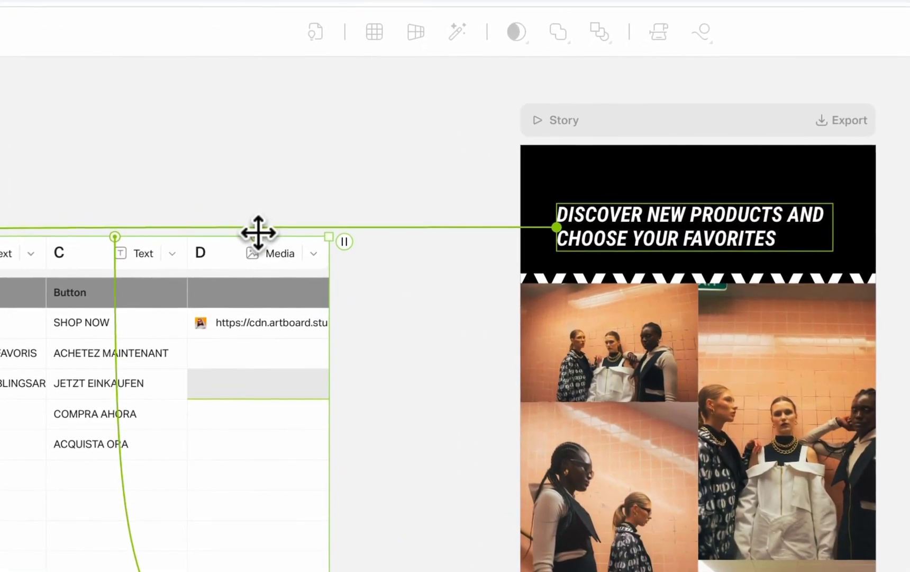
drag(309, 224, 532, 295)
drag(465, 274, 137, 170)
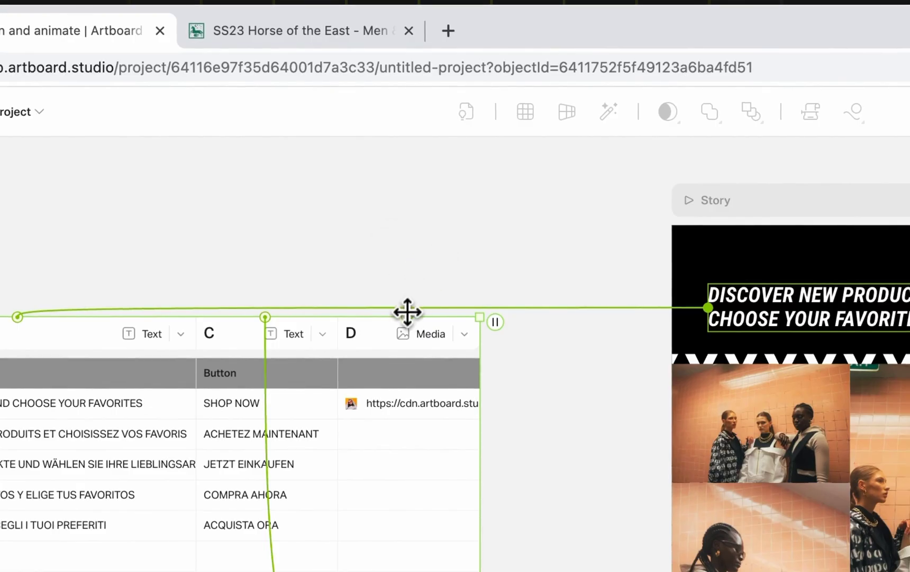
drag(406, 313, 704, 504)
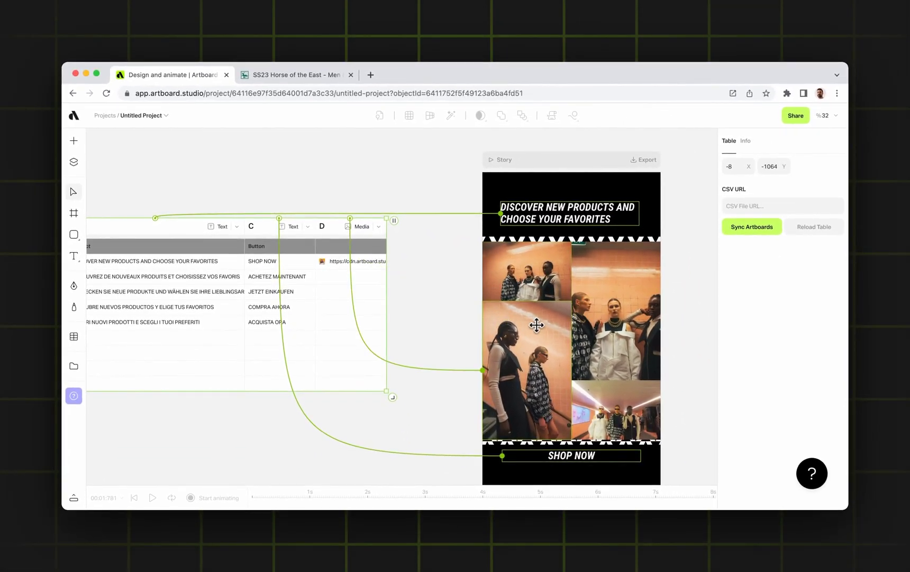
drag(536, 325, 500, 292)
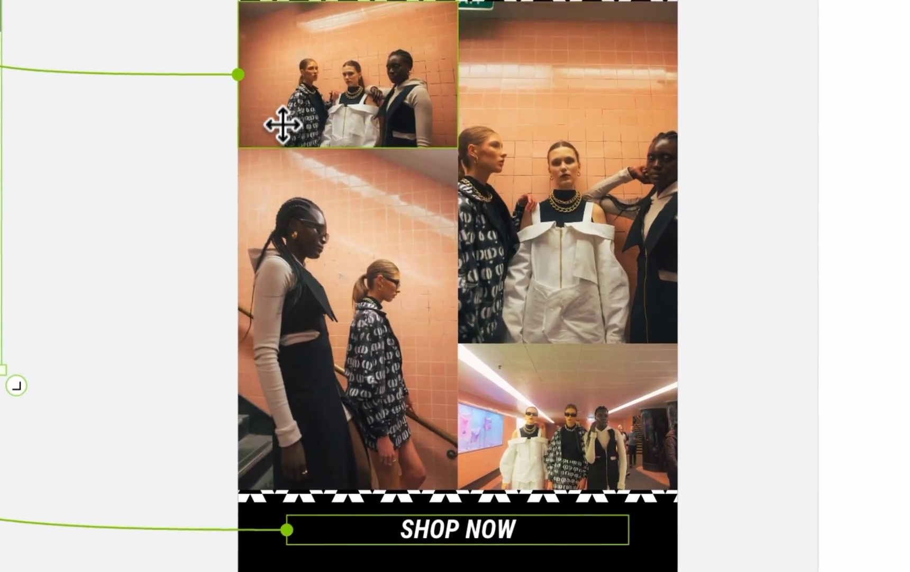
drag(283, 124, 513, 376)
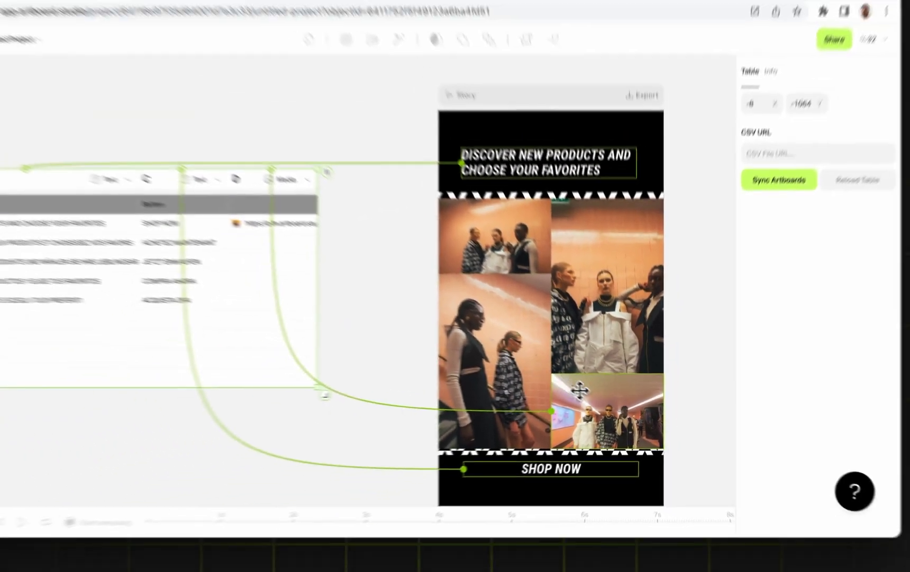
drag(580, 391, 505, 259)
drag(535, 290, 526, 298)
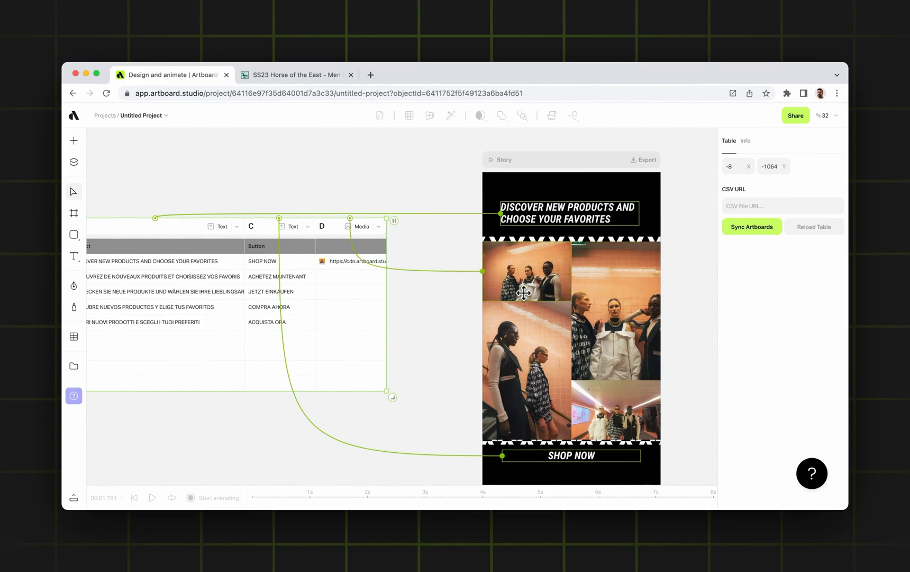
Step: Zoom out to about 29% and shift the Story artboard slightly right
scroll(329, 264, up, 5)
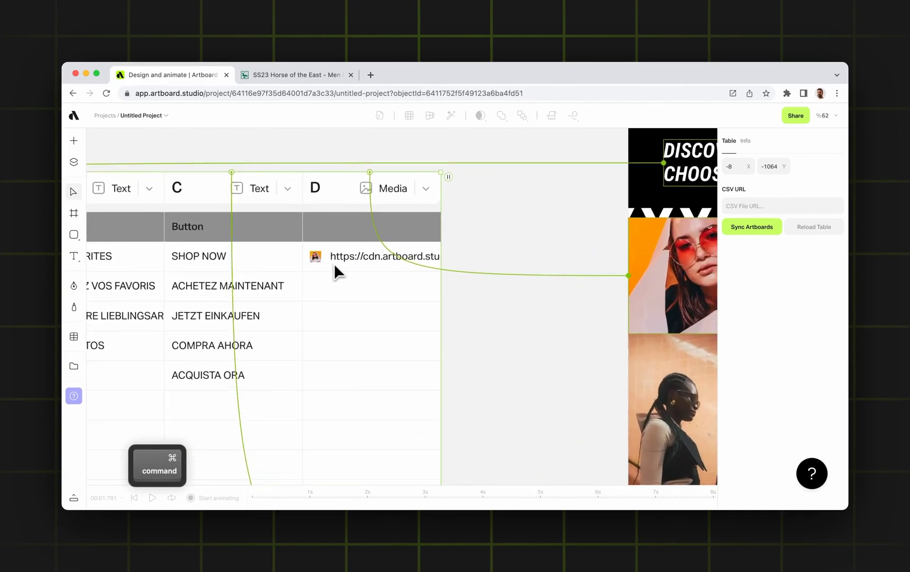
scroll(349, 265, down, 3)
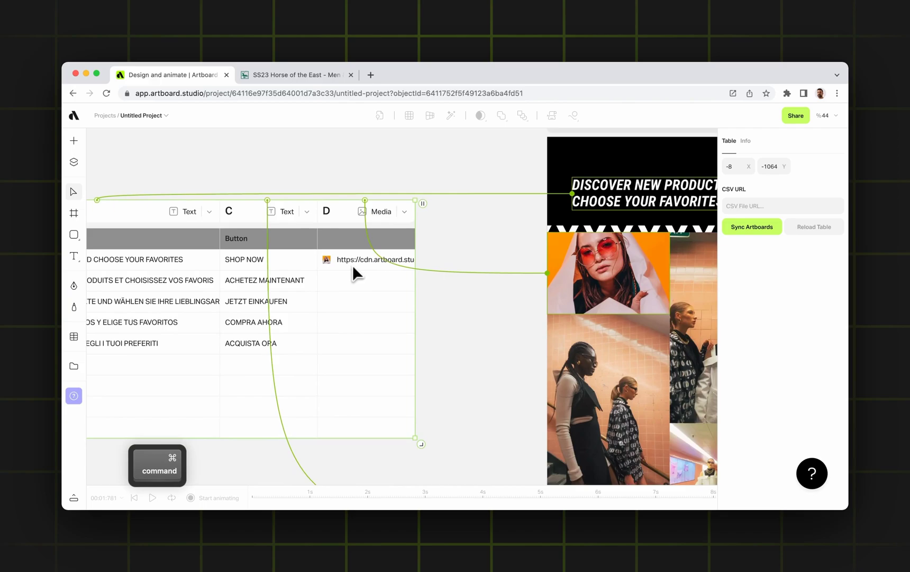
scroll(353, 264, down, 2)
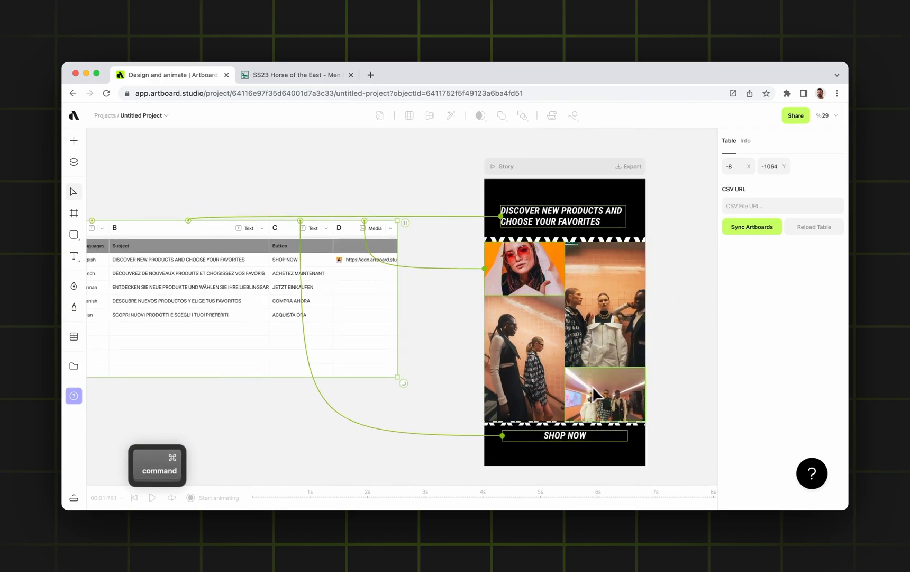
drag(682, 356, 761, 350)
Step: Widen the table to add Media columns E and F, then move it left and up
click(379, 273)
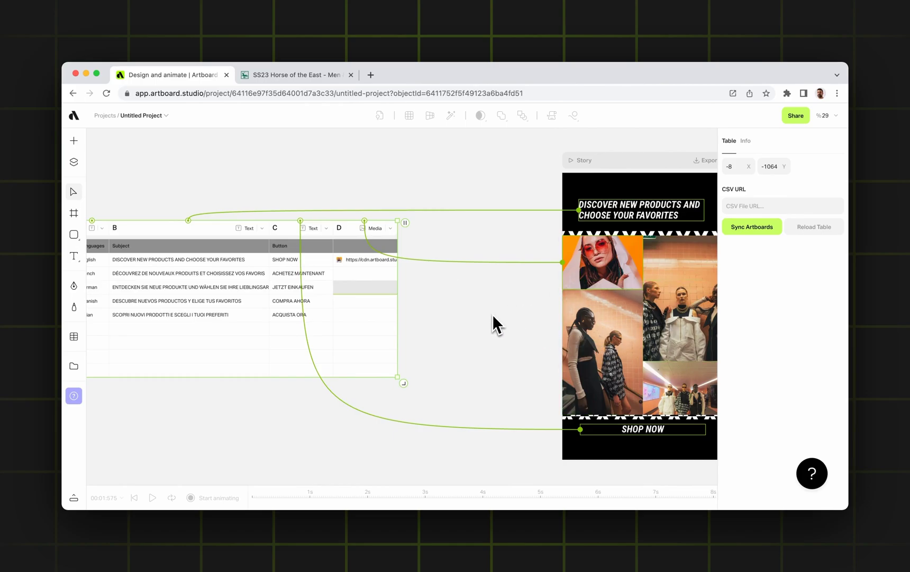
scroll(521, 299, right, 4)
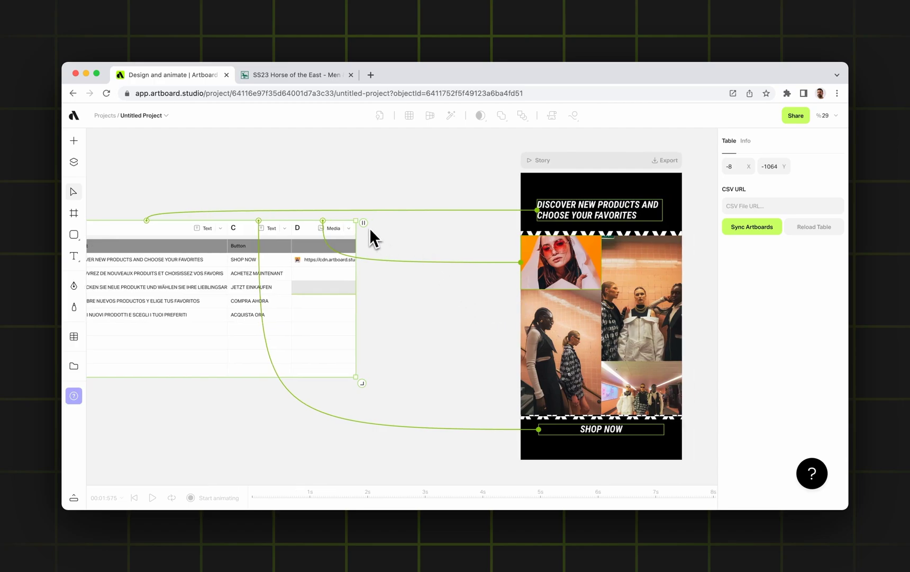
drag(365, 223, 471, 240)
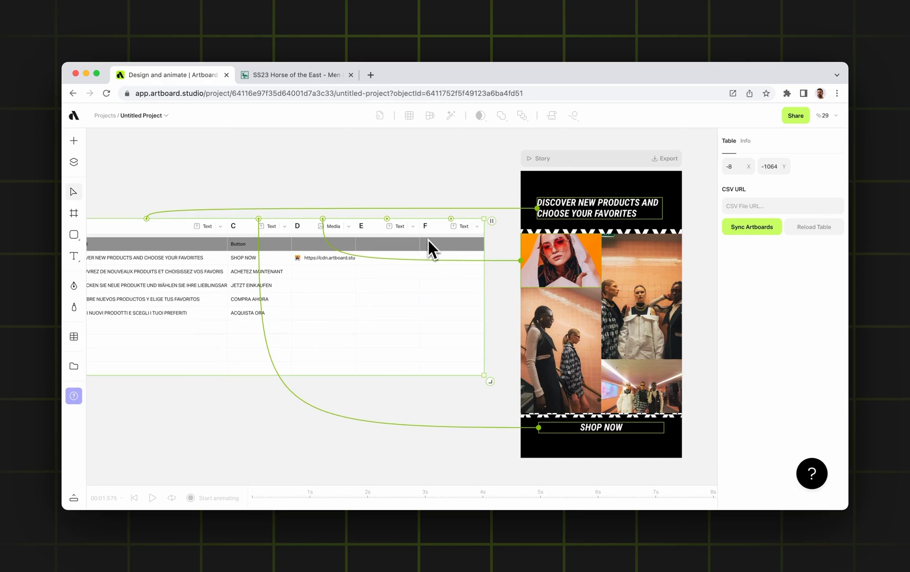
scroll(411, 235, up, 5)
click(415, 225)
click(416, 226)
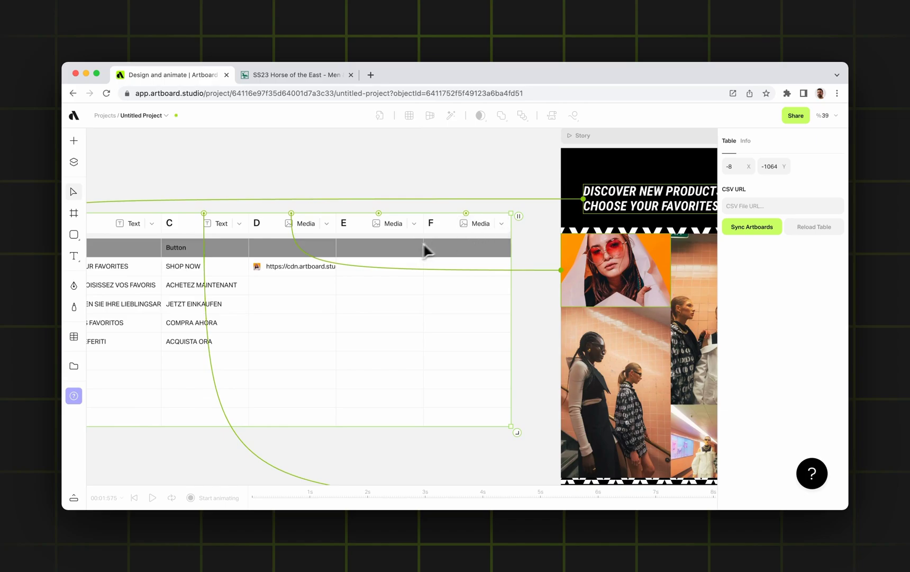
drag(426, 250, 332, 246)
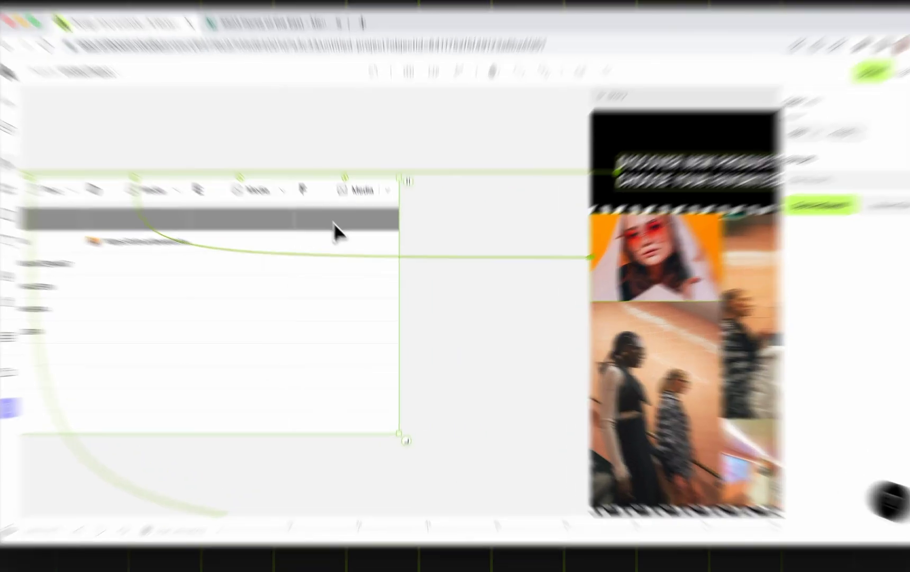
Step: Shrink the table back so column D is its last column
right_click(347, 239)
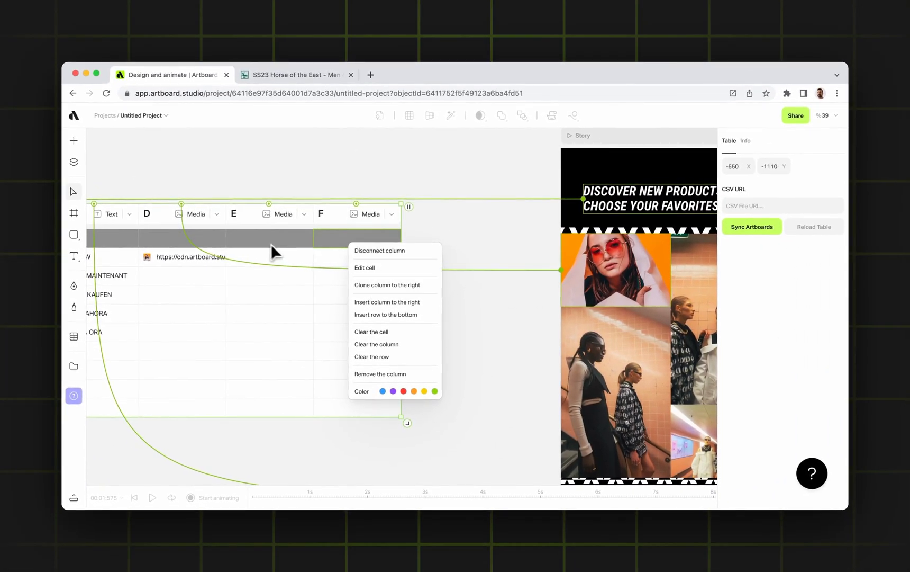
click(180, 230)
drag(409, 209, 247, 209)
scroll(169, 222, left, 5)
scroll(275, 228, up, 3)
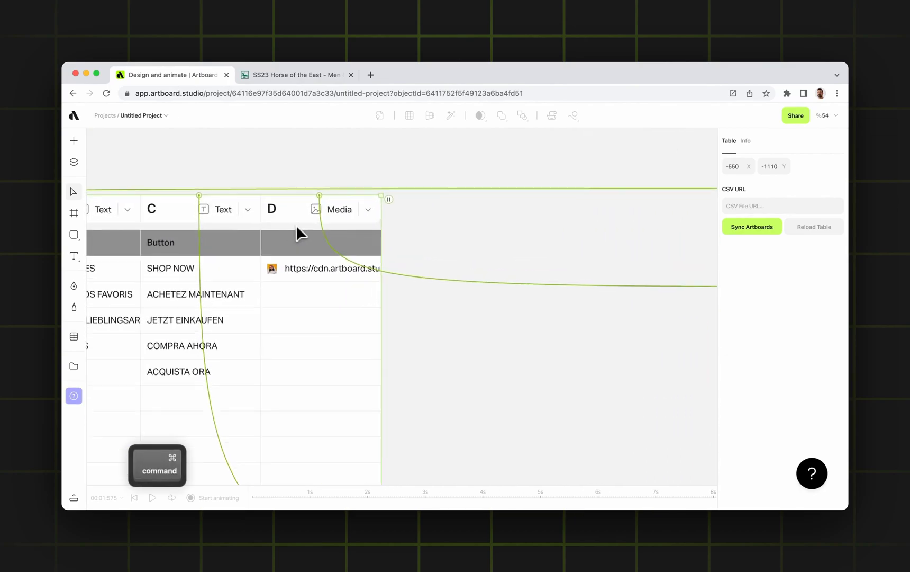
Step: Clone column D to create column E, then clone E to create column F
right_click(295, 244)
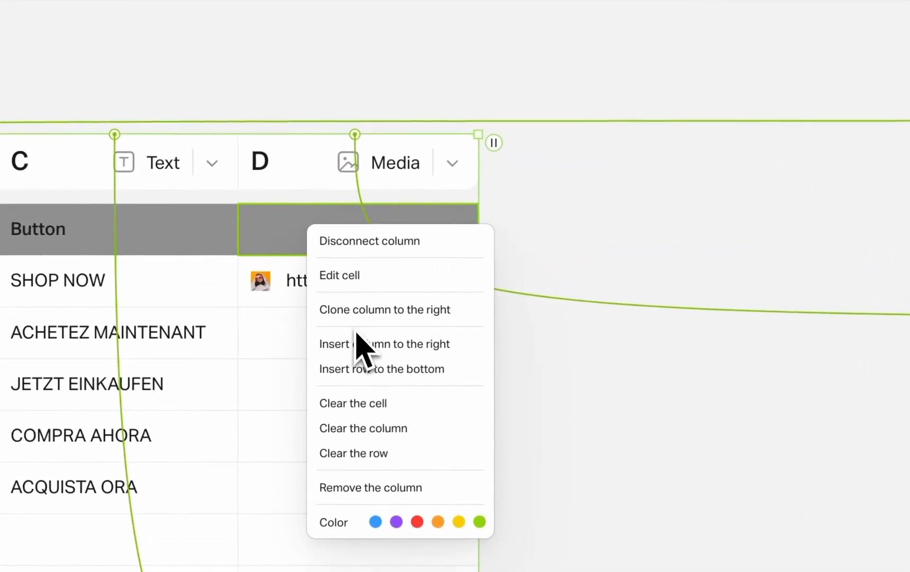
click(455, 288)
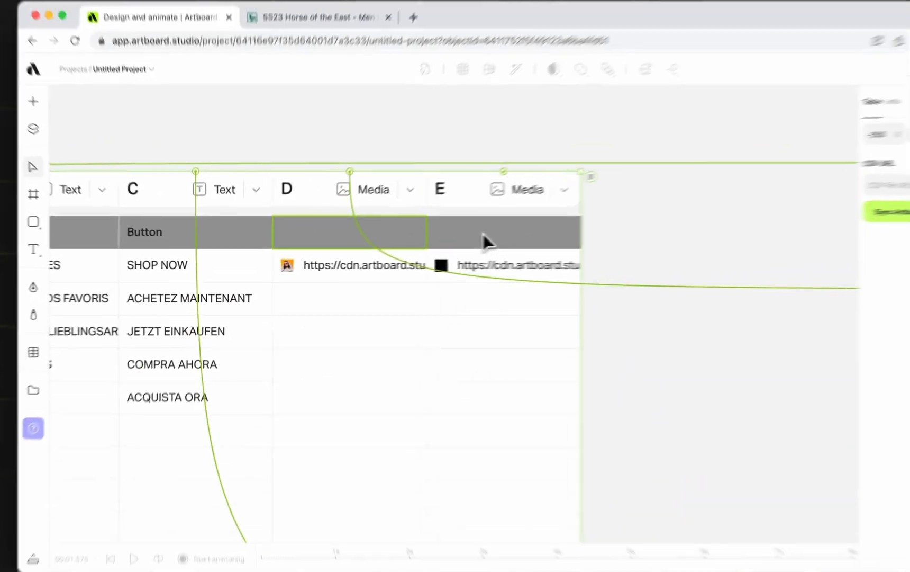
right_click(640, 219)
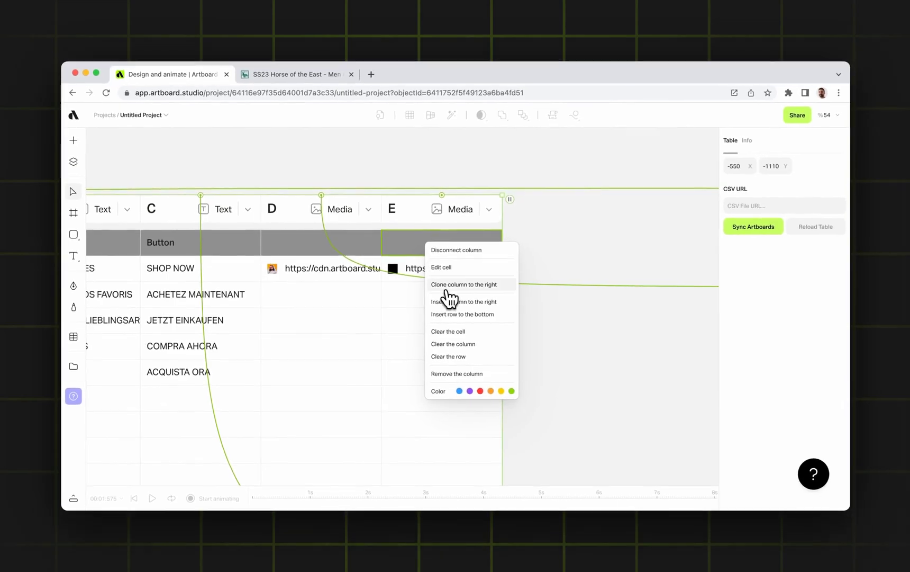
click(450, 285)
scroll(412, 280, down, 5)
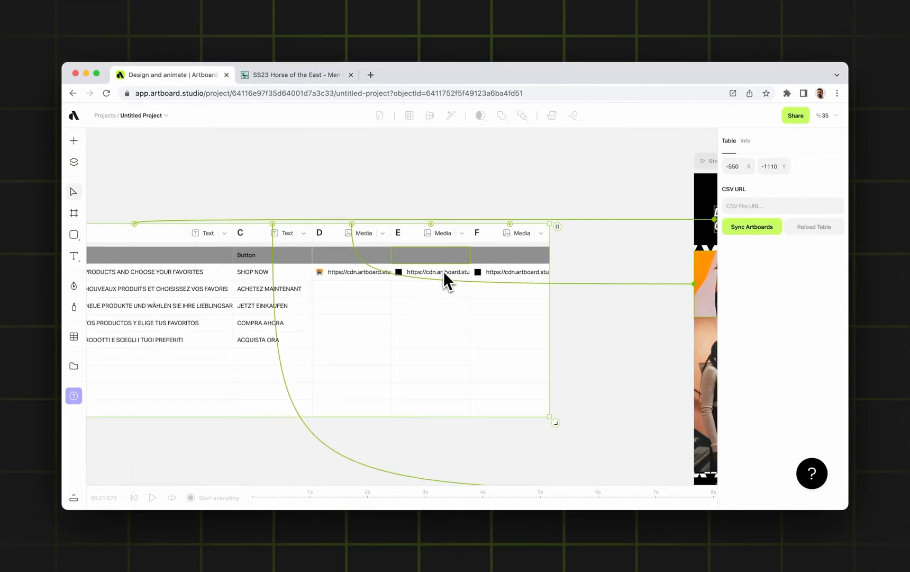
Step: Move the Story artboard left and up on the canvas
click(453, 203)
scroll(454, 204, right, 5)
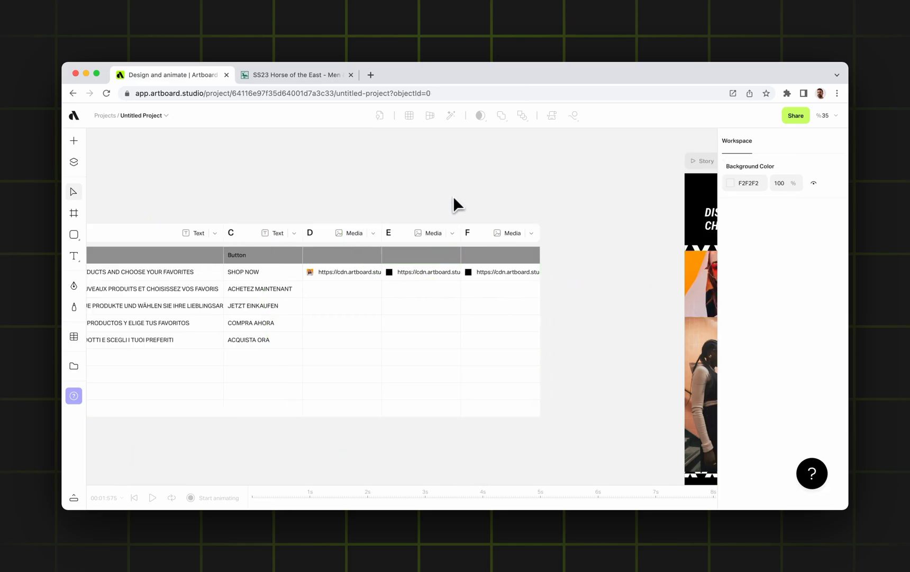
drag(630, 168, 545, 157)
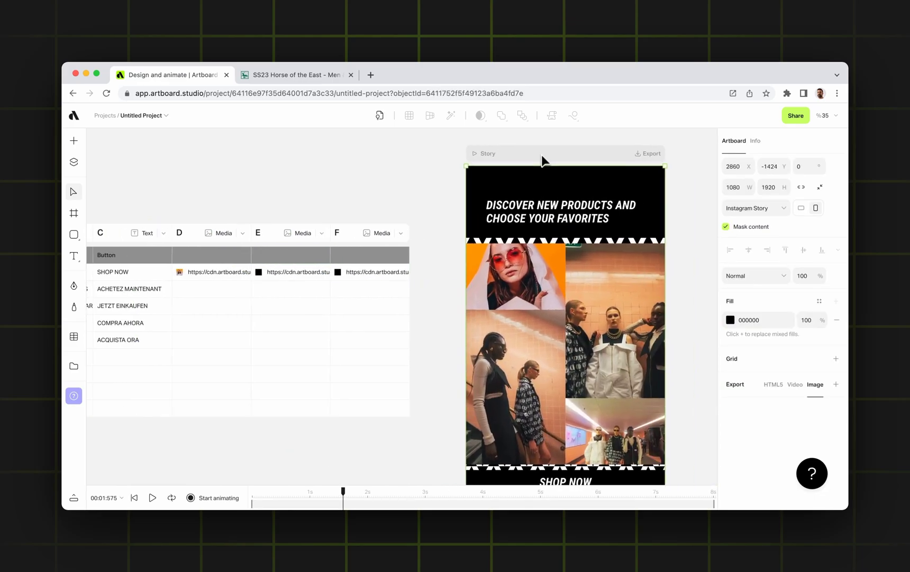
Step: Upload the second photo, the woman in a green jacket, into column E's first cell
click(295, 272)
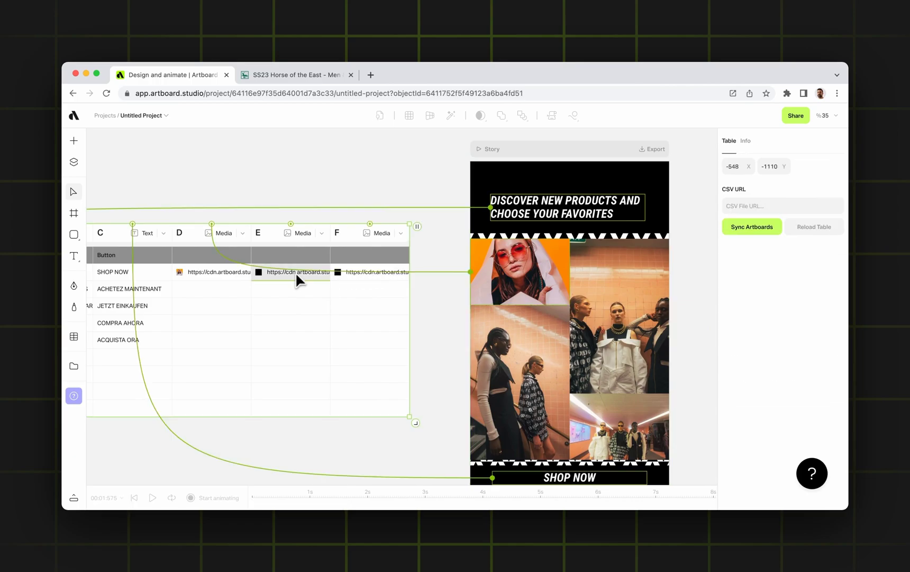
click(296, 272)
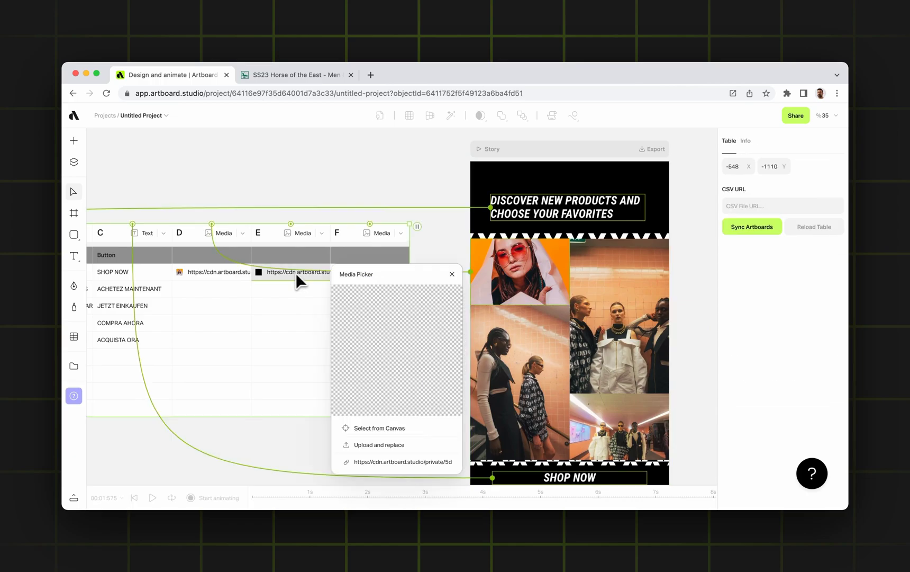
click(388, 447)
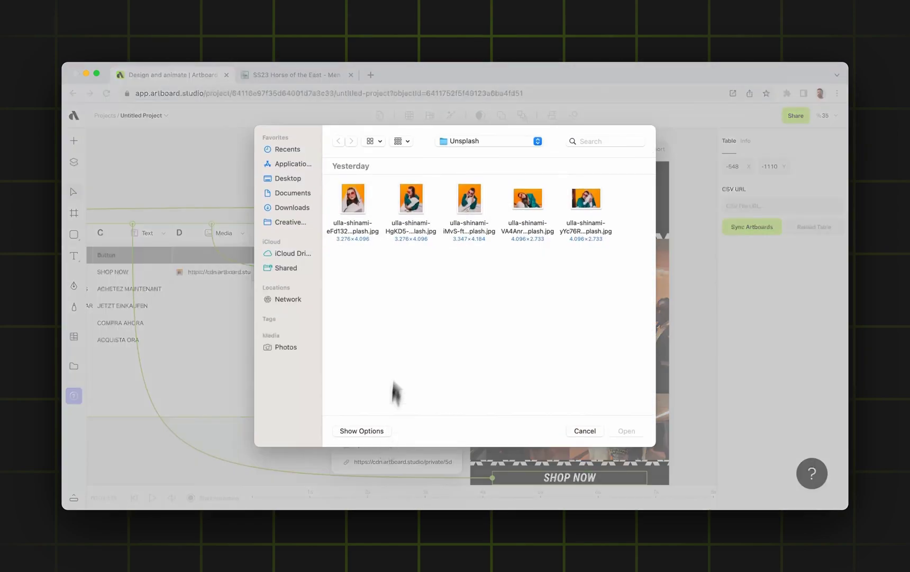
double_click(418, 213)
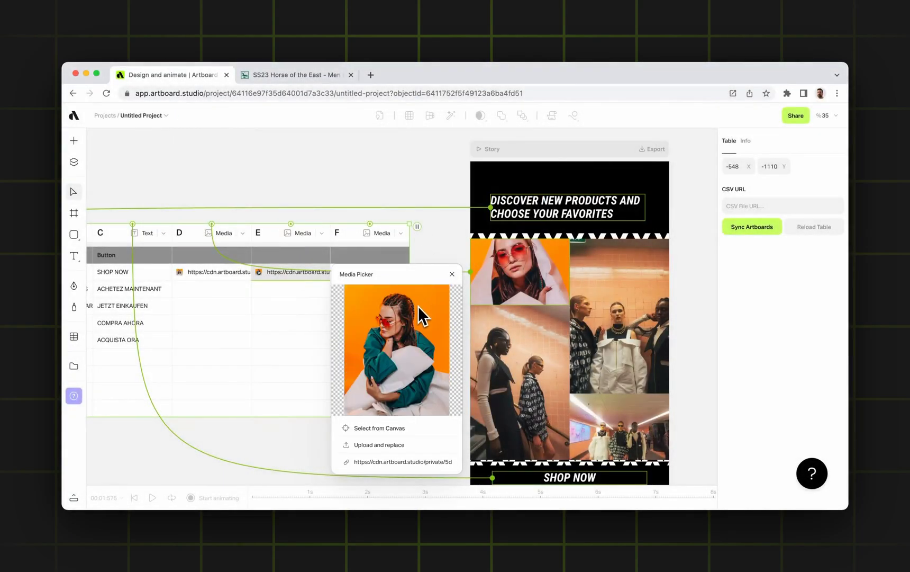
drag(414, 274, 483, 249)
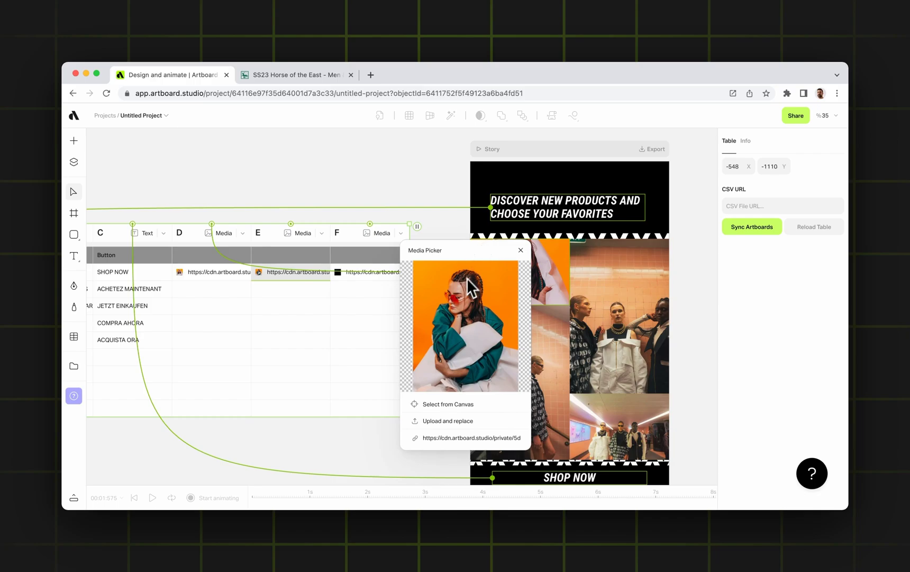
Step: Close the picker, zoom to fit, and place an orange photo below the table
key(Escape)
key(shift+1)
drag(408, 533, 300, 433)
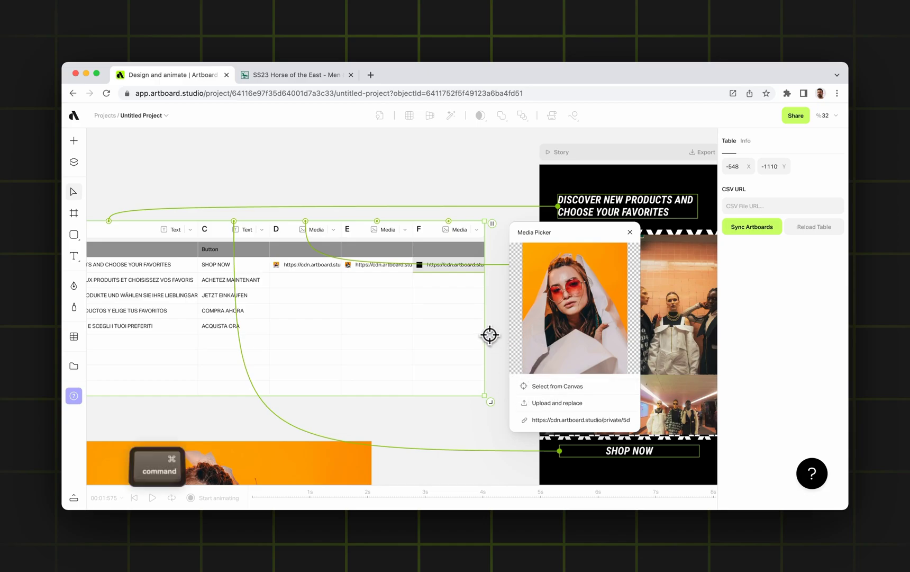
Step: Assign the orange canvas photo of the woman in red sunglasses to column F's first cell
scroll(489, 336, down, 5)
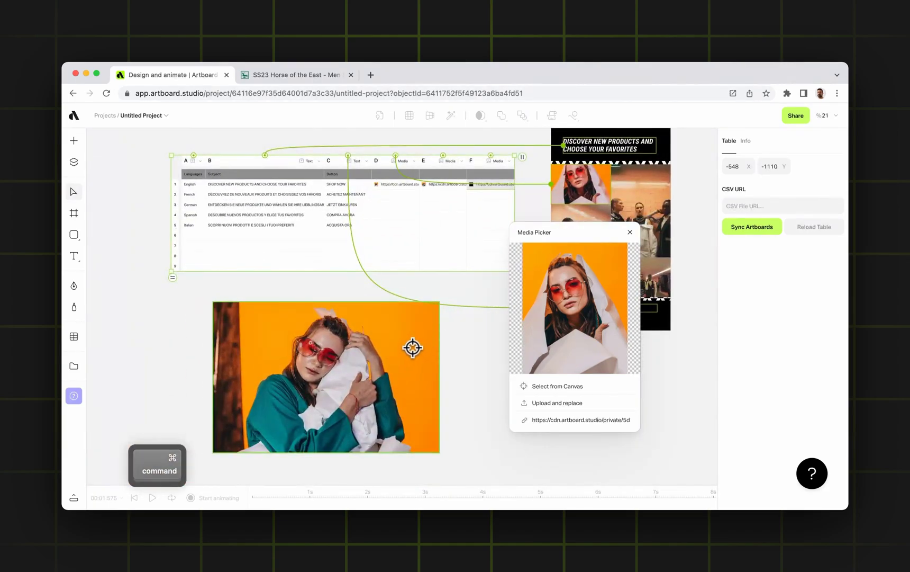
click(381, 343)
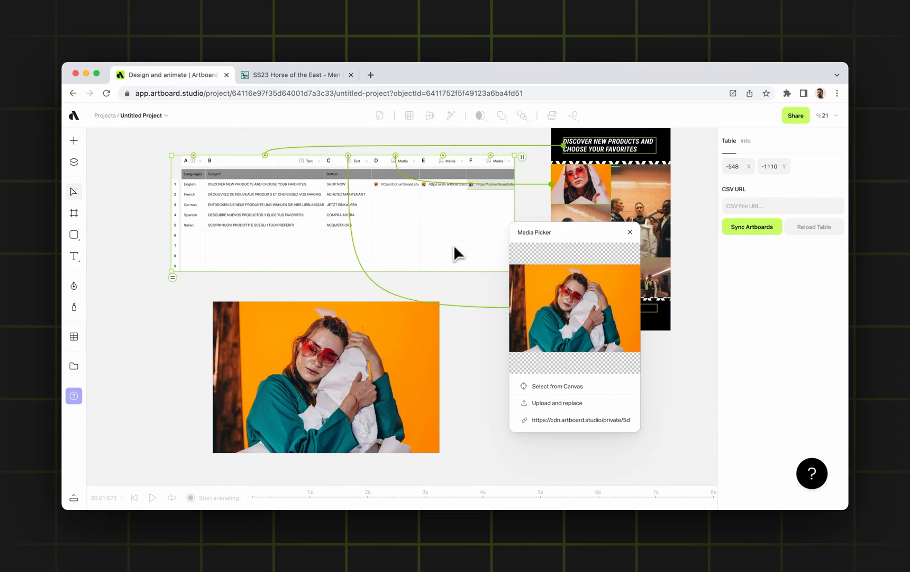
click(629, 232)
scroll(499, 164, up, 5)
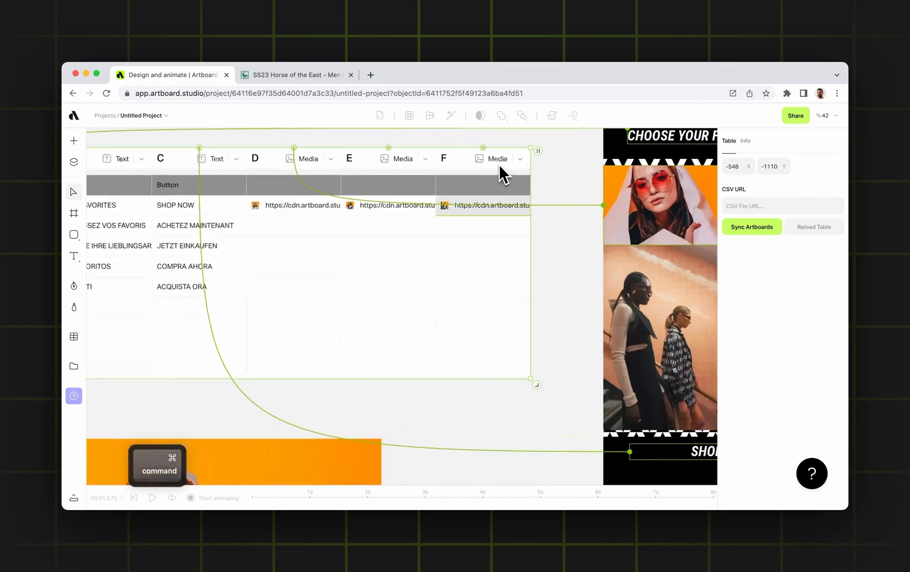
scroll(431, 219, up, 6)
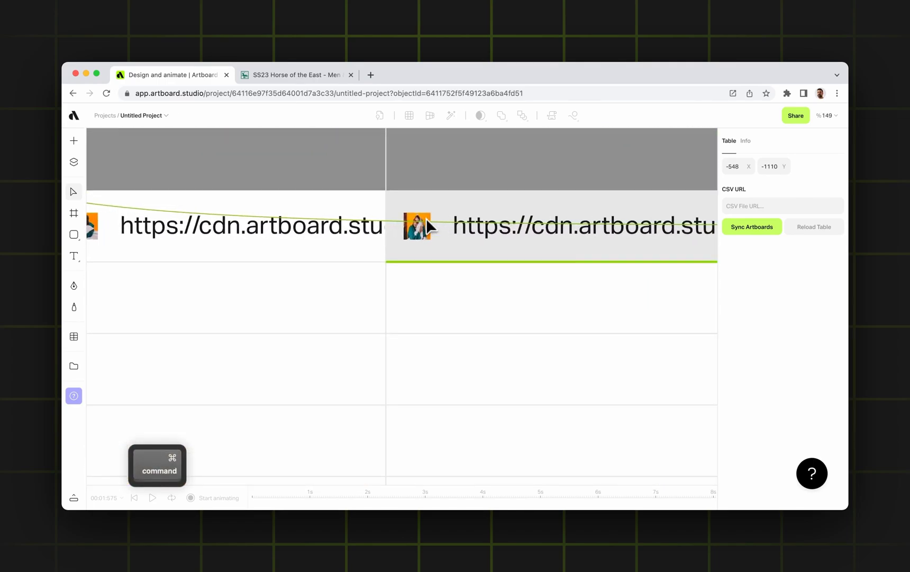
scroll(427, 221, down, 4)
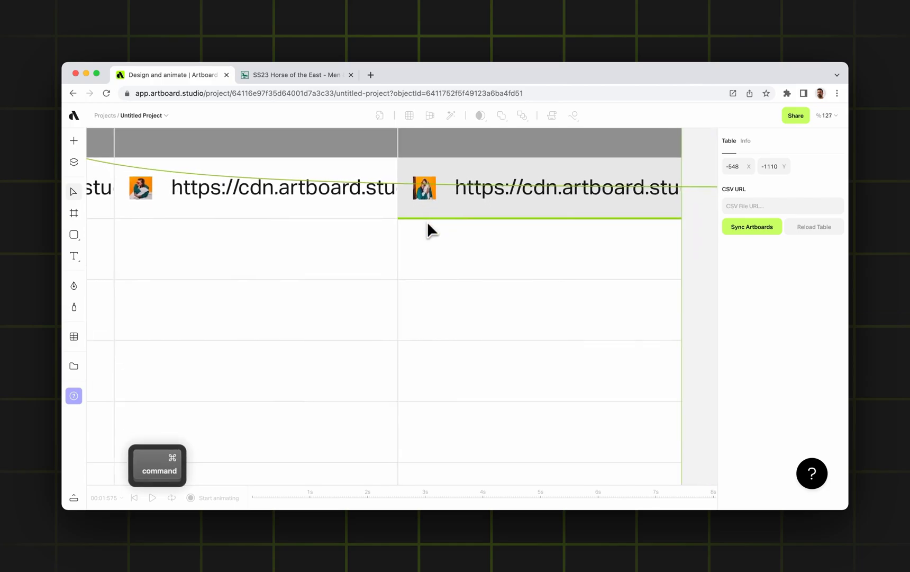
scroll(428, 225, down, 5)
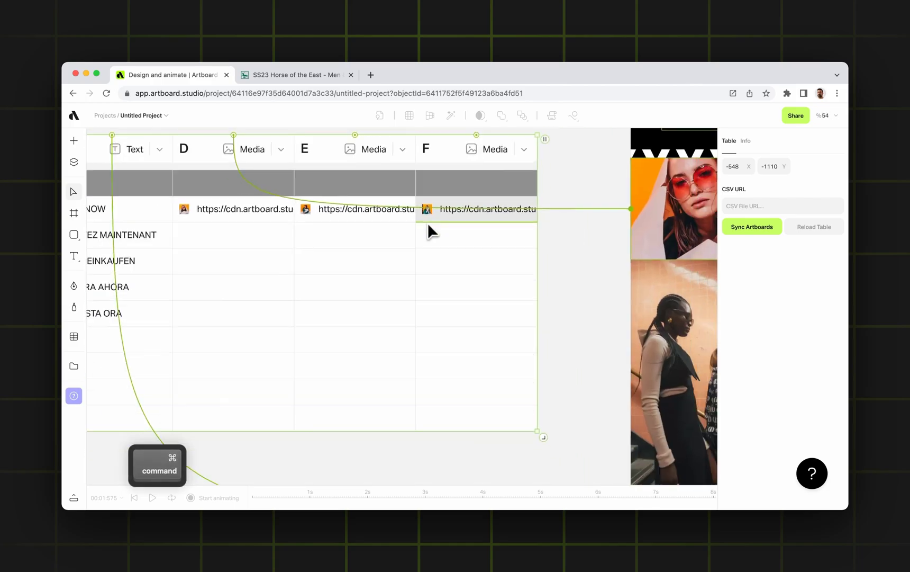
scroll(428, 223, down, 3)
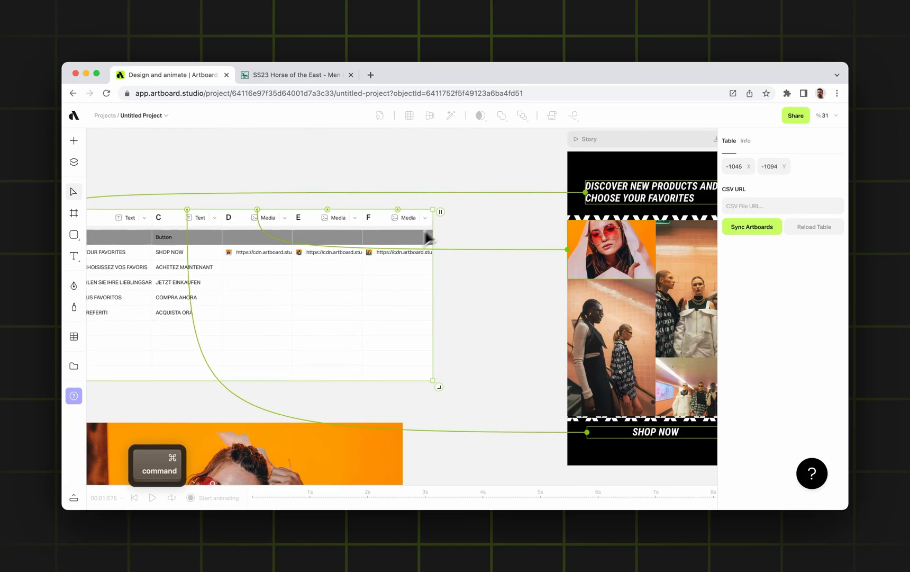
Step: Widen the table to add column G and set its type to Media
drag(442, 211, 520, 211)
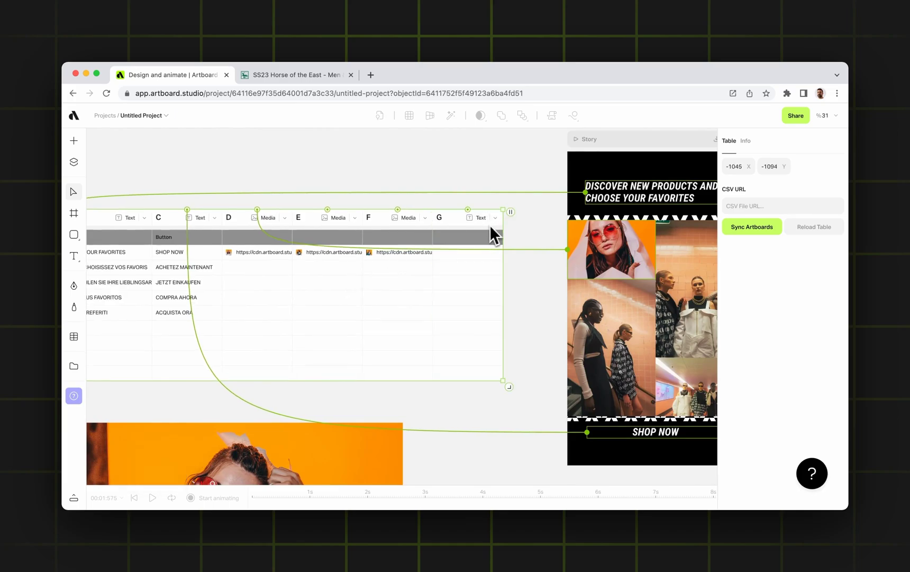
scroll(494, 221, up, 5)
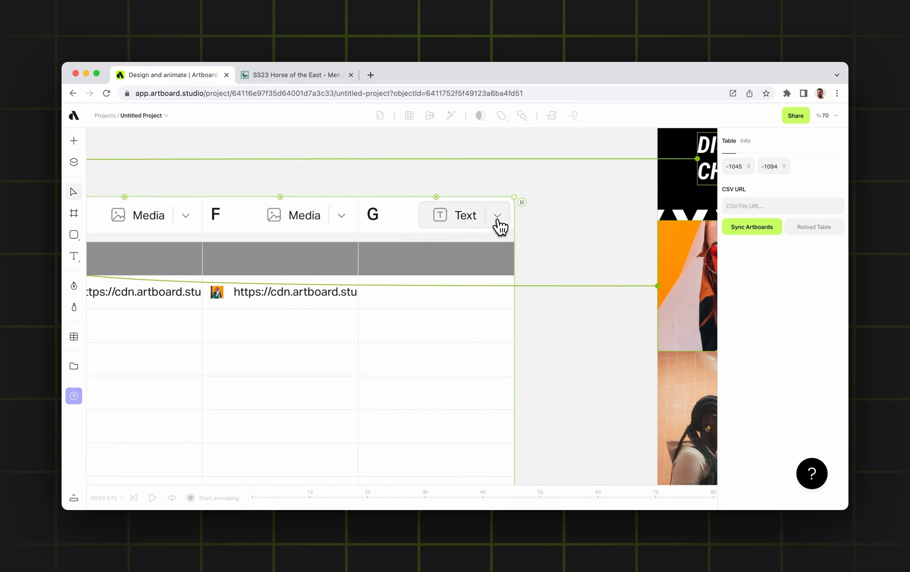
click(498, 217)
click(497, 217)
Step: Upload the last photo in the folder into column G's first cell
click(423, 294)
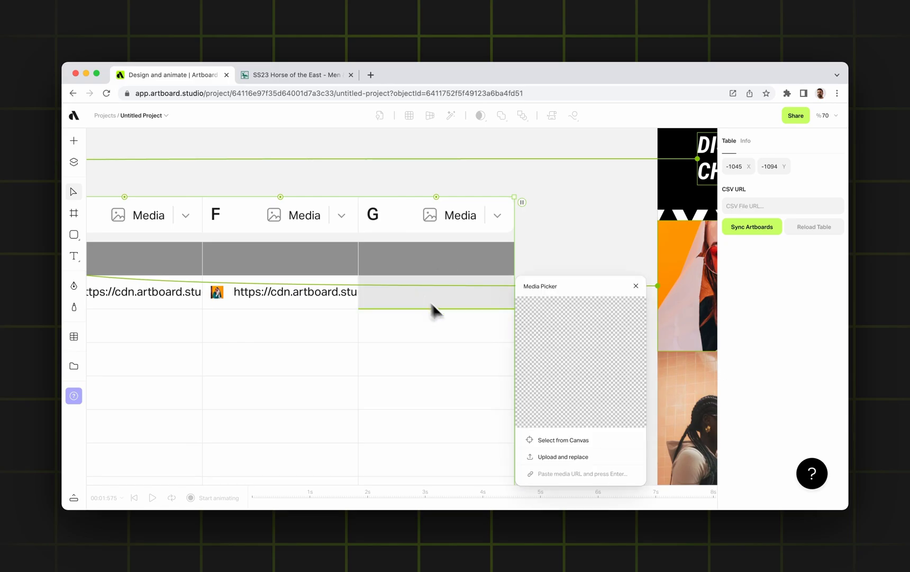
click(552, 454)
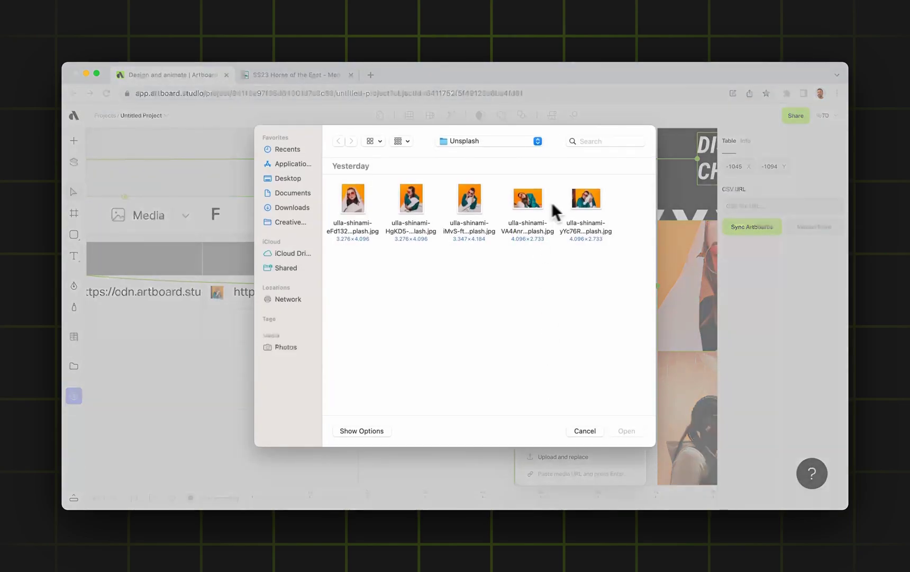
double_click(576, 201)
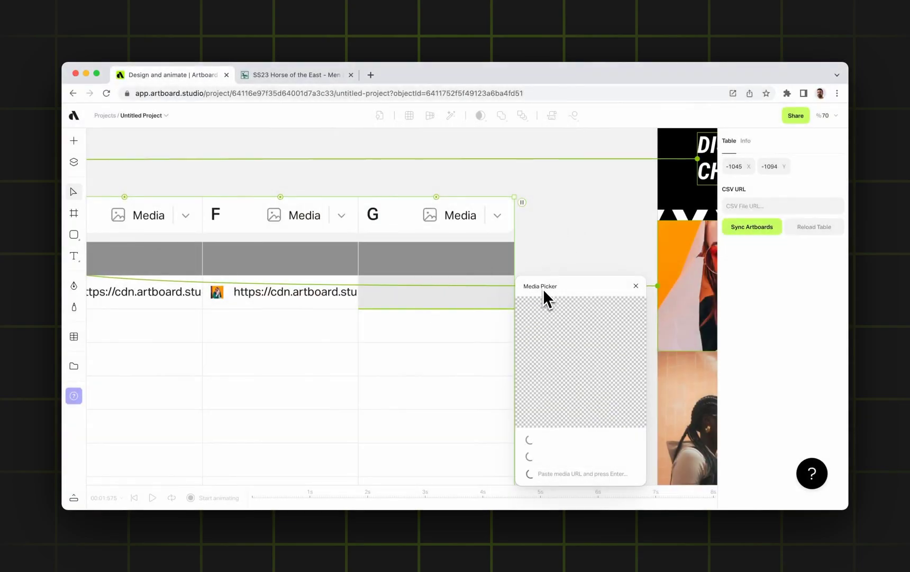
Step: Move the data table left and make column H a Color column
scroll(546, 257, down, 5)
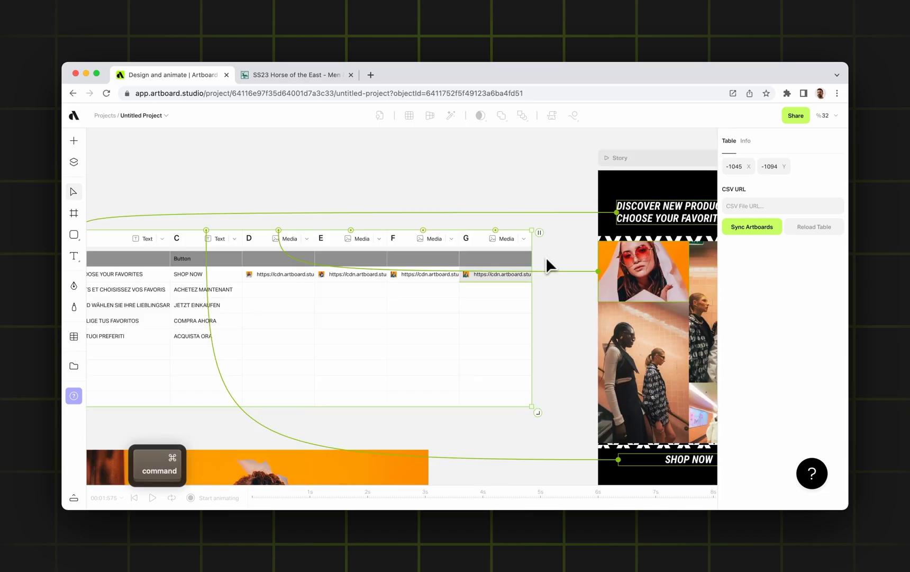
drag(528, 315, 438, 306)
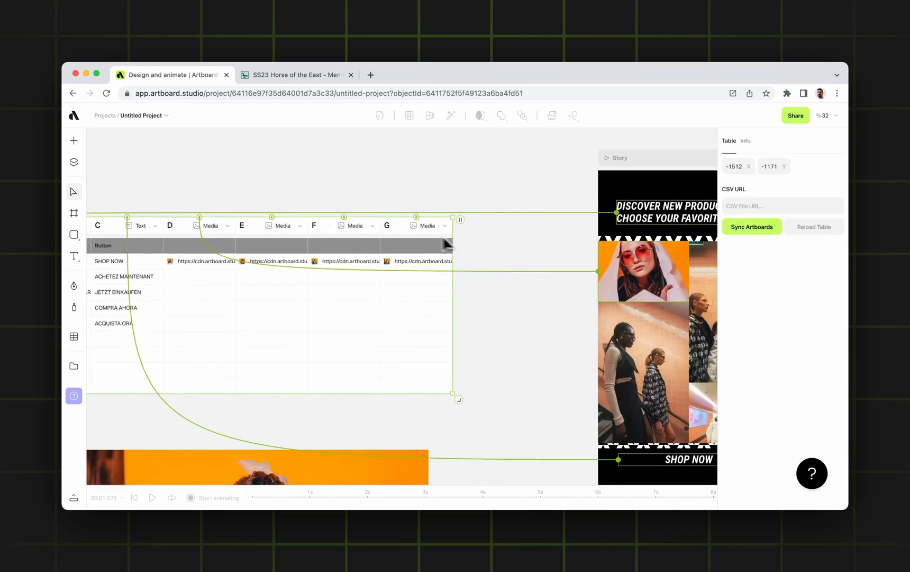
scroll(524, 223, up, 5)
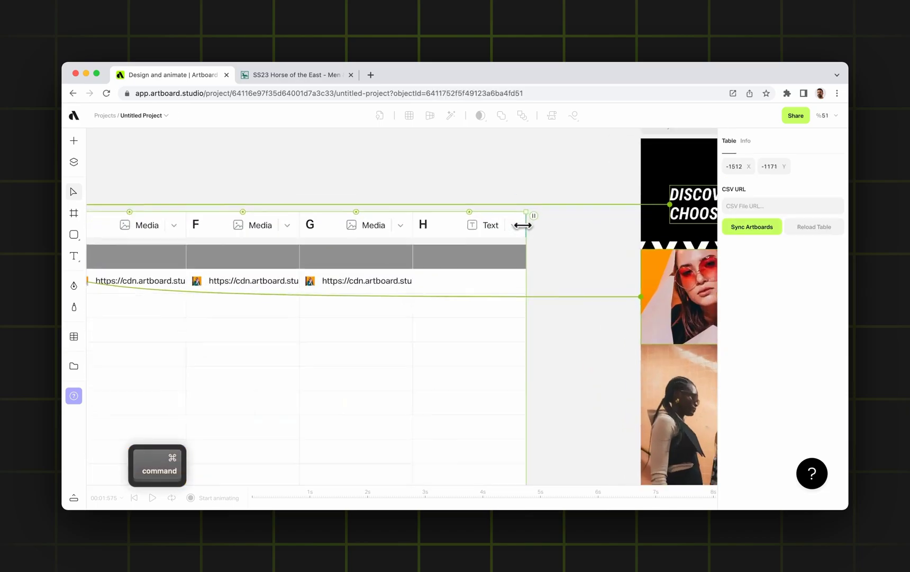
click(512, 232)
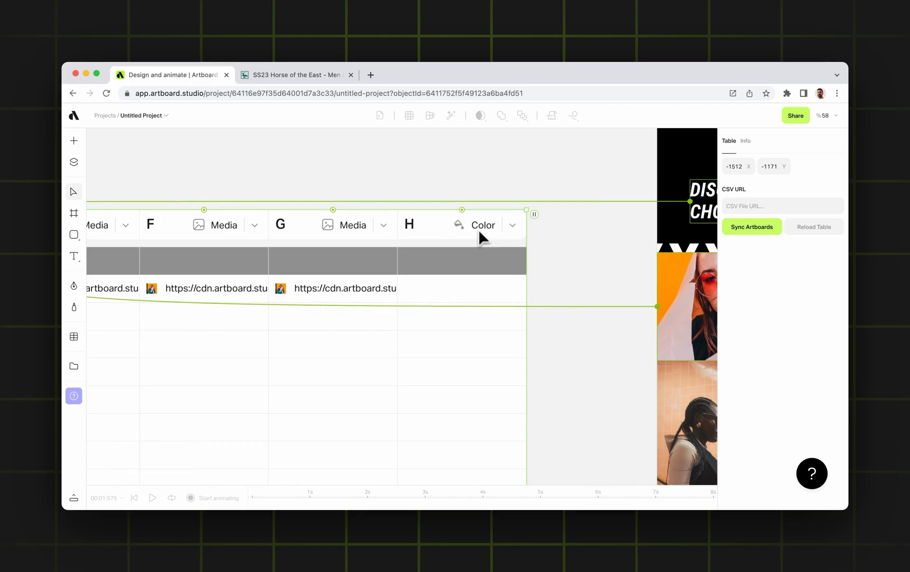
Step: Eyedrop the artboard's FE8400 orange into column H's first cell
scroll(491, 238, down, 5)
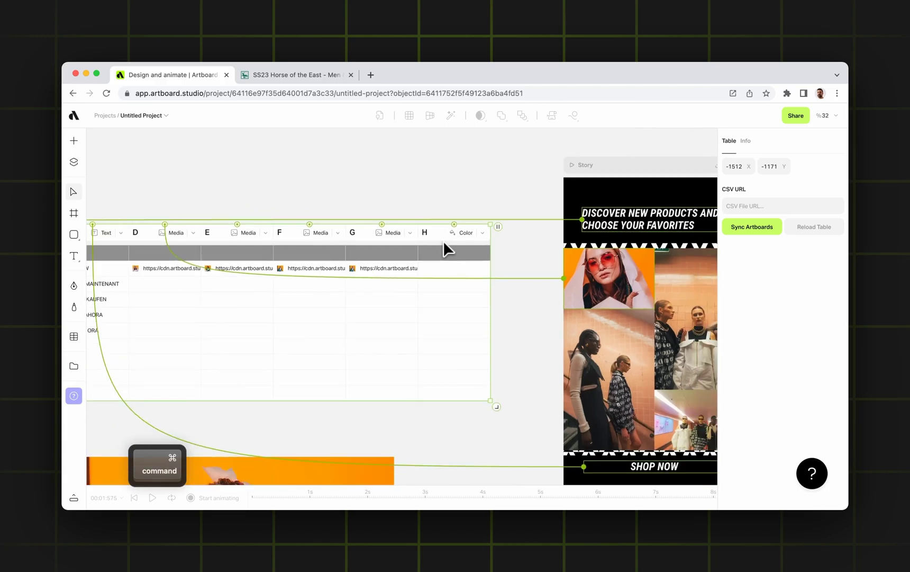
click(463, 269)
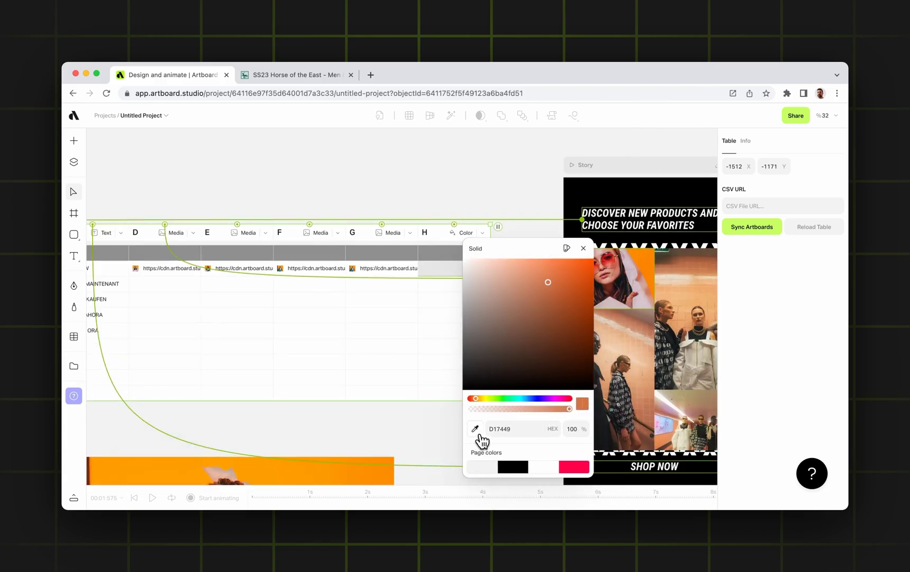
click(475, 428)
click(648, 268)
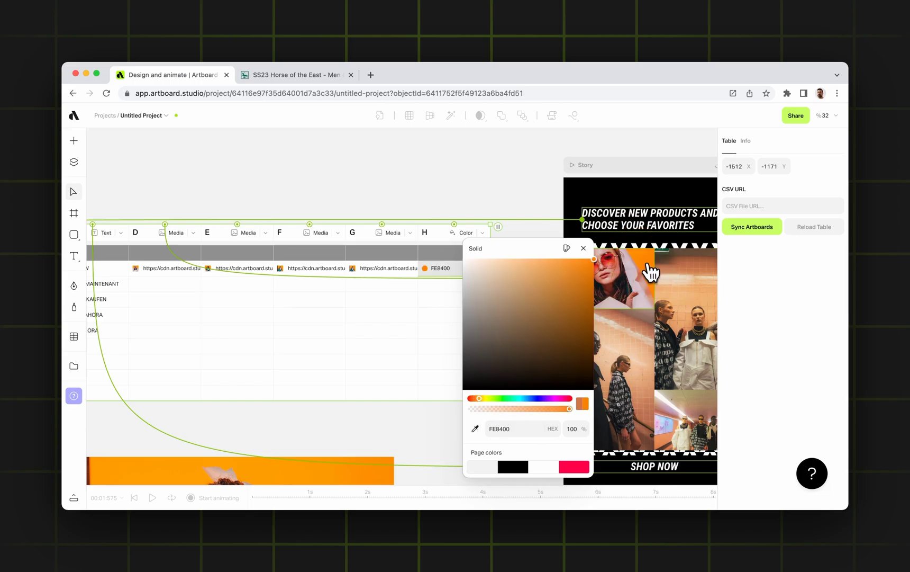
click(587, 253)
scroll(474, 265, up, 5)
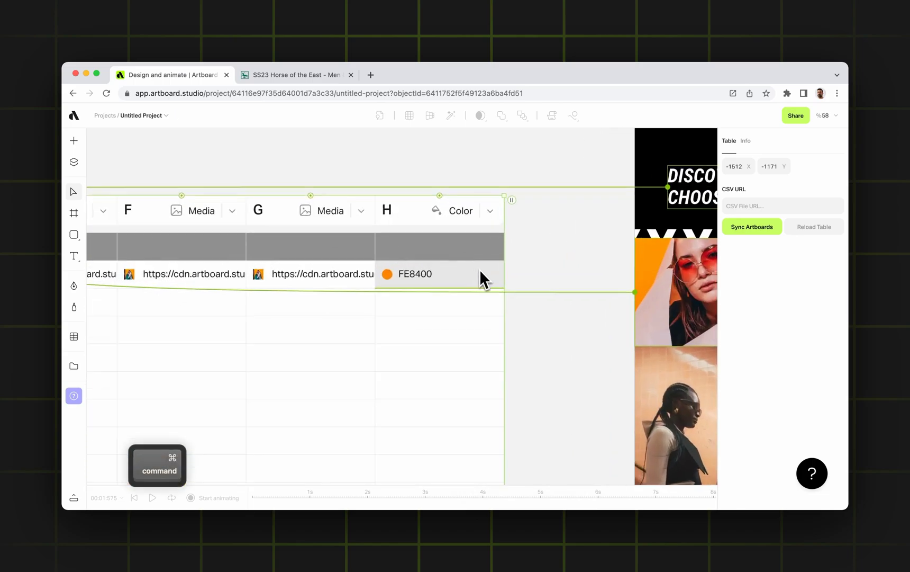
Step: Move the data table further down the canvas
click(529, 246)
click(429, 248)
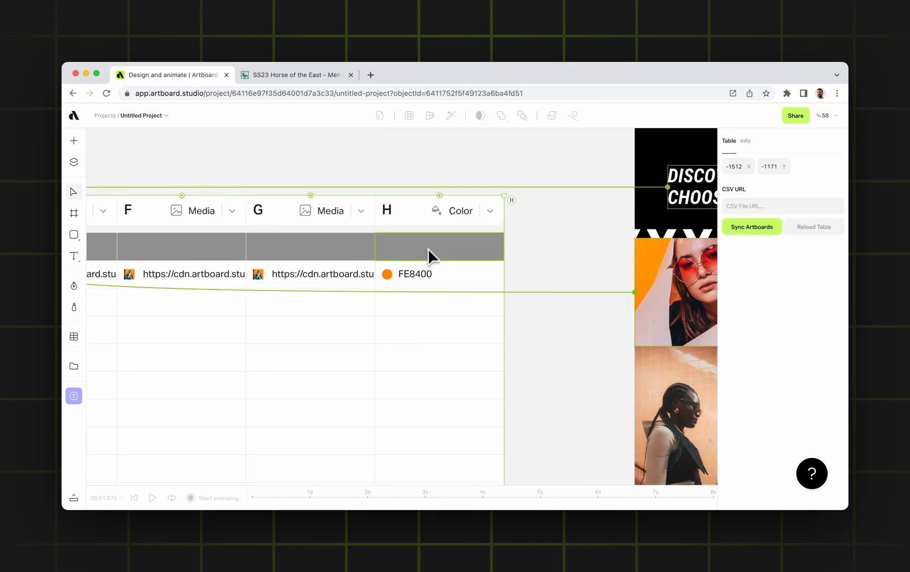
drag(429, 248, 433, 377)
scroll(471, 315, down, 4)
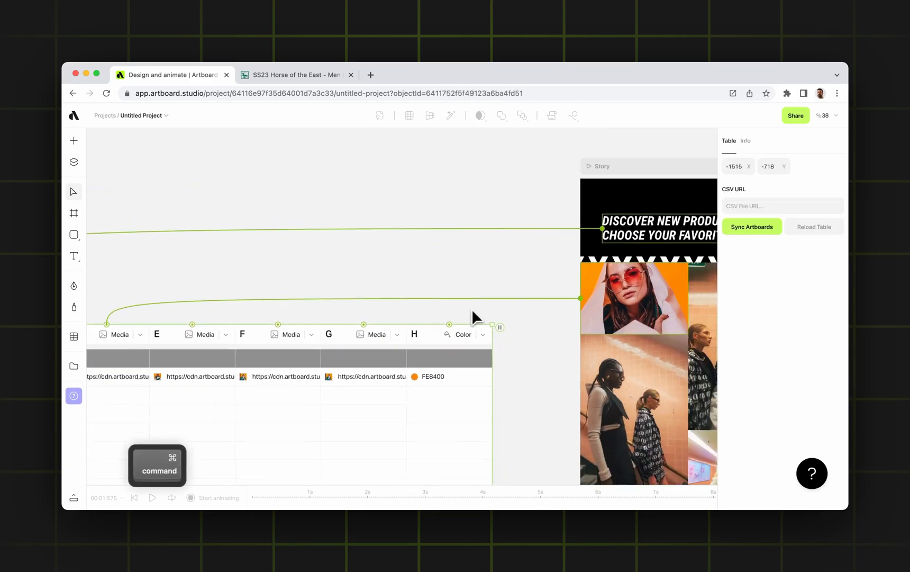
scroll(500, 313, right, 5)
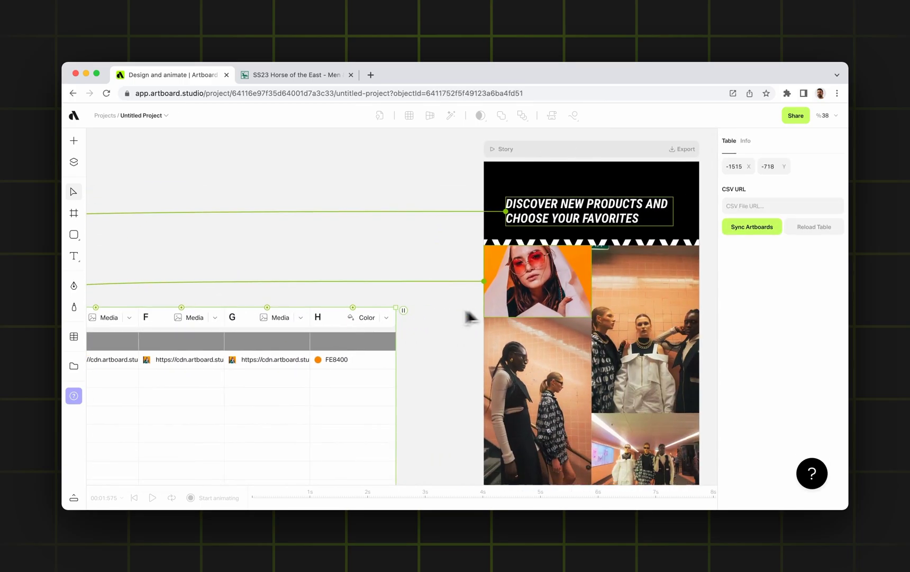
Step: Link column H to the Story artboard's background, turning it FE8400 orange
drag(352, 307, 563, 216)
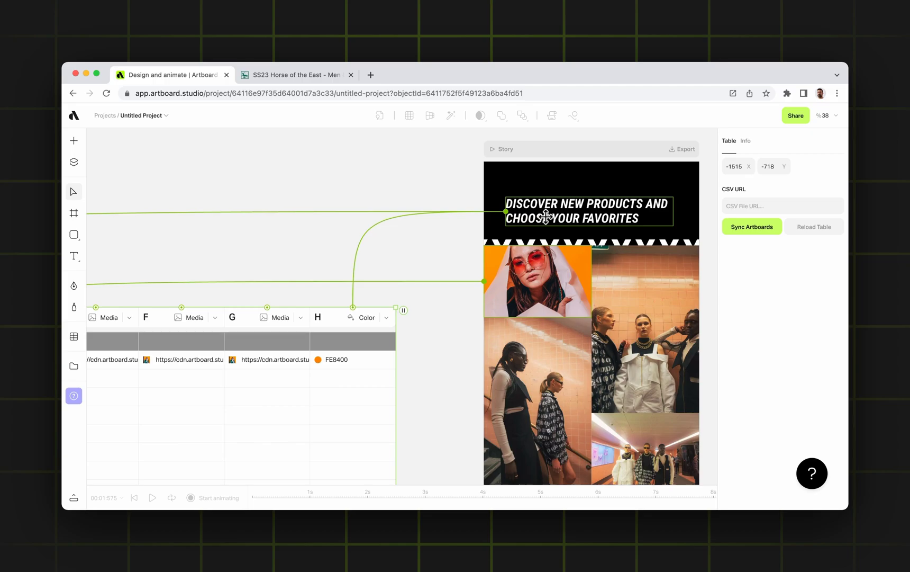
drag(546, 216, 388, 281)
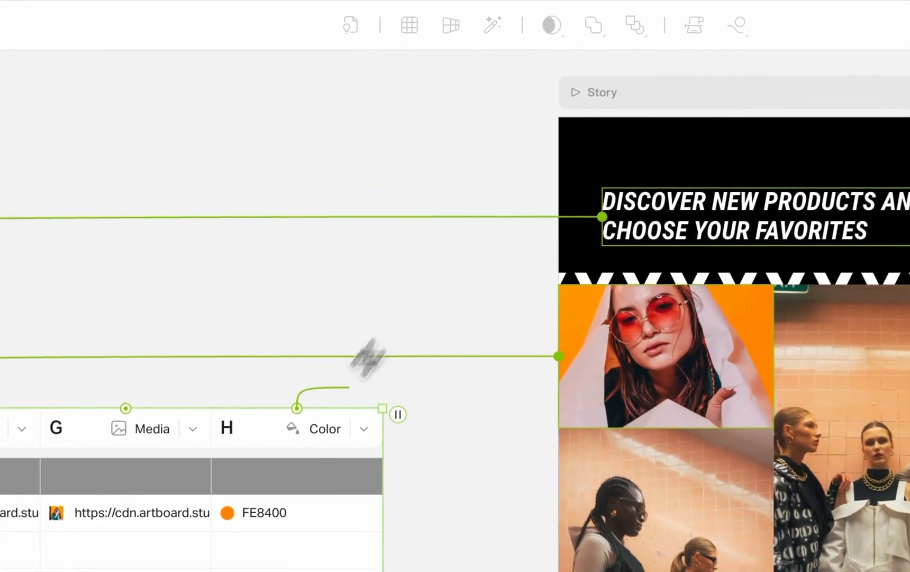
drag(368, 358, 587, 163)
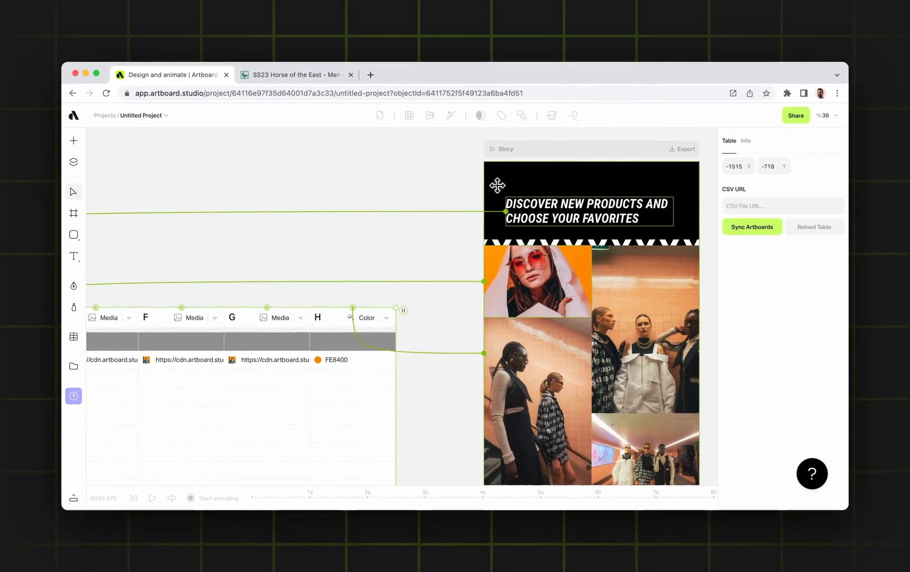
mouse_move(498, 184)
mouse_down()
mouse_move(454, 181)
mouse_move(503, 180)
mouse_up()
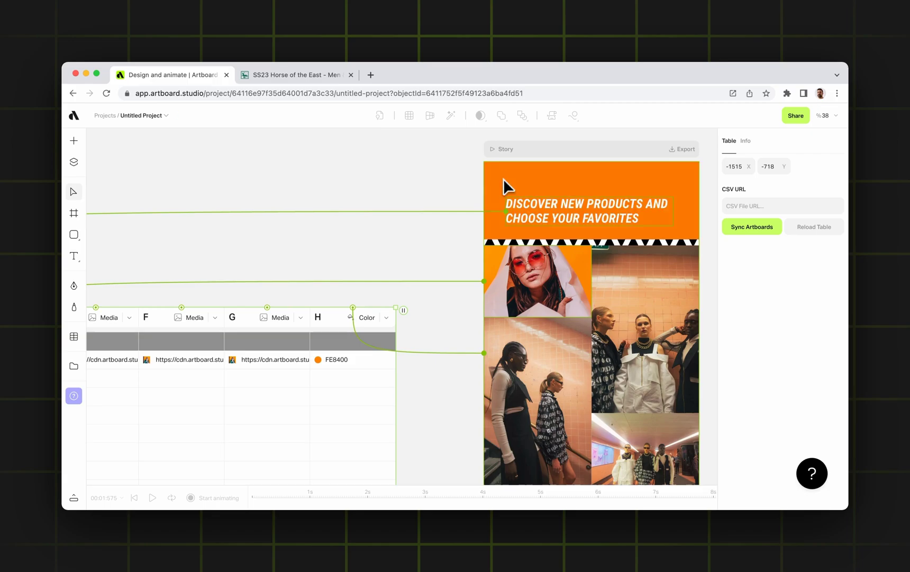
scroll(479, 198, down, 5)
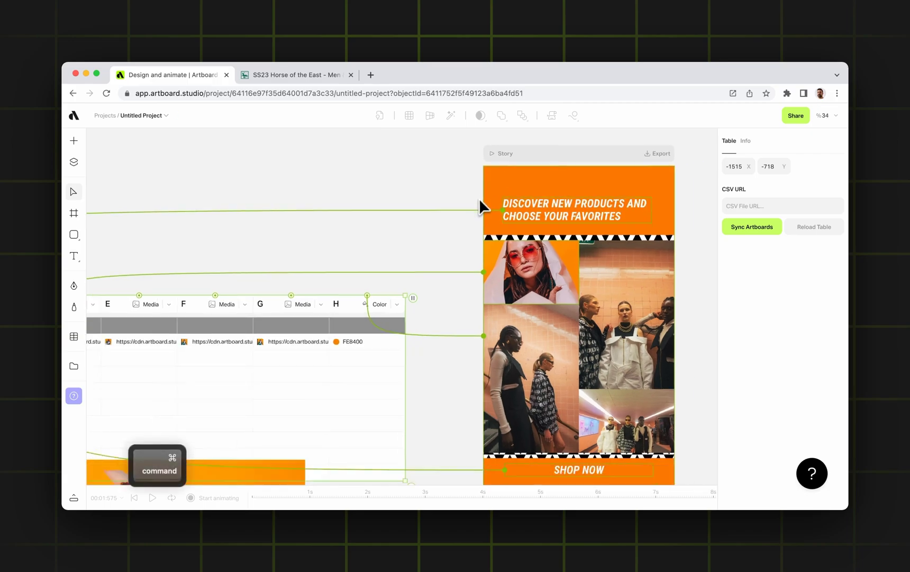
click(653, 267)
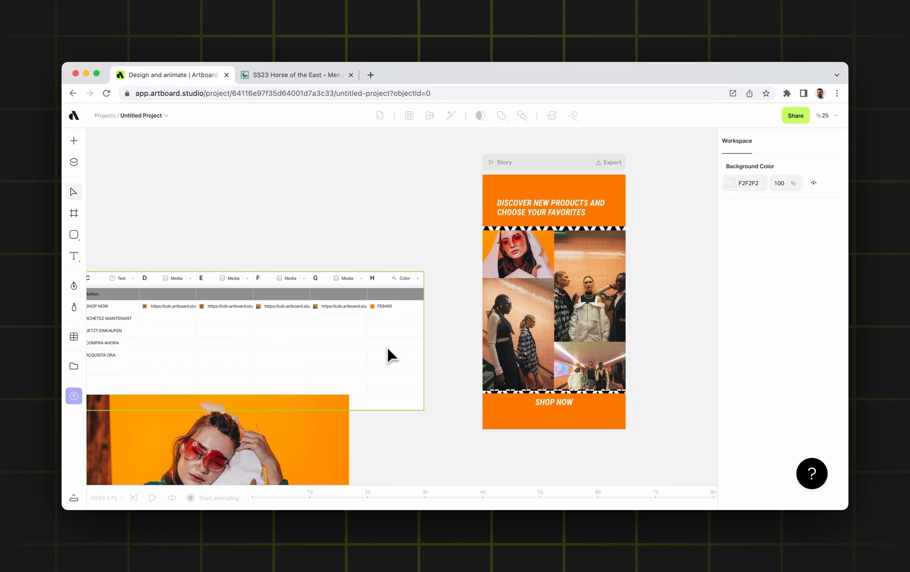
scroll(382, 301, up, 3)
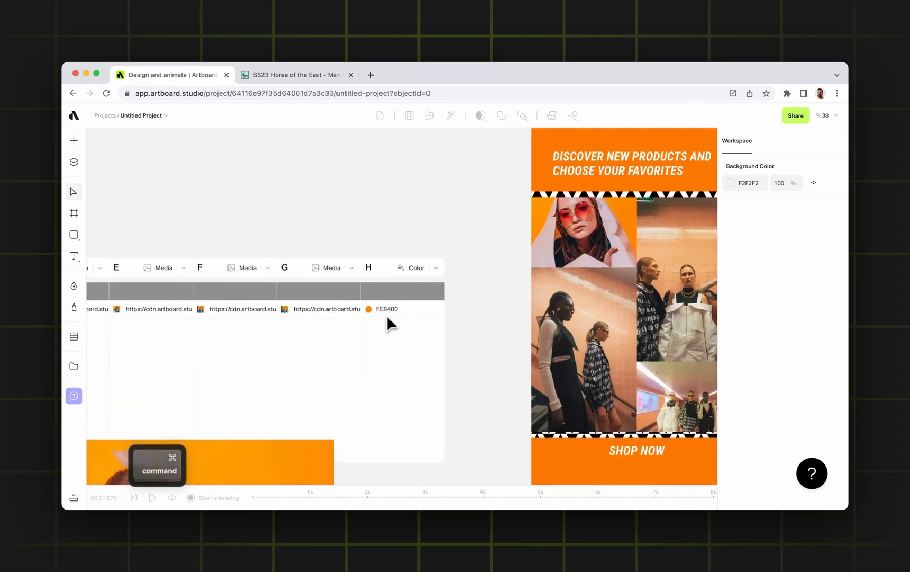
scroll(396, 317, right, 2)
scroll(454, 287, up, 3)
scroll(538, 229, right, 3)
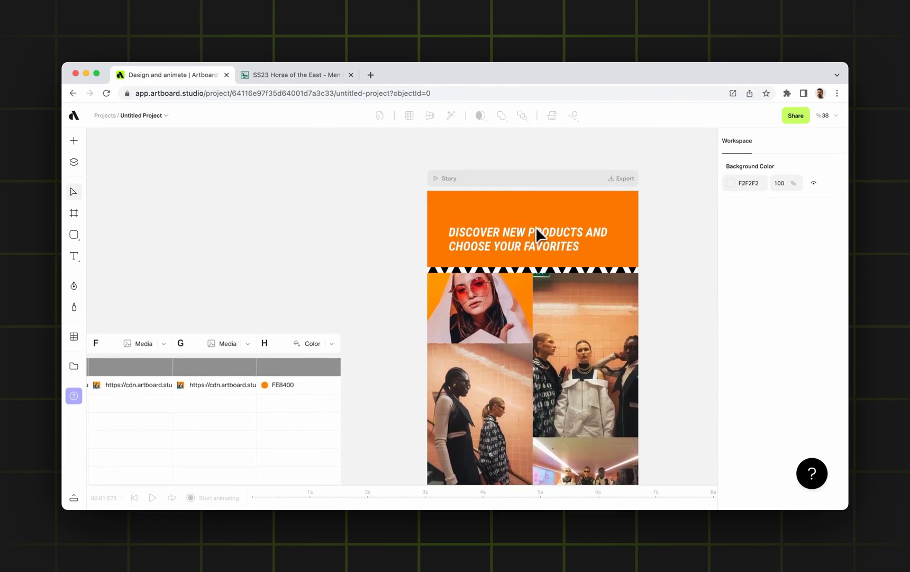
scroll(424, 276, down, 2)
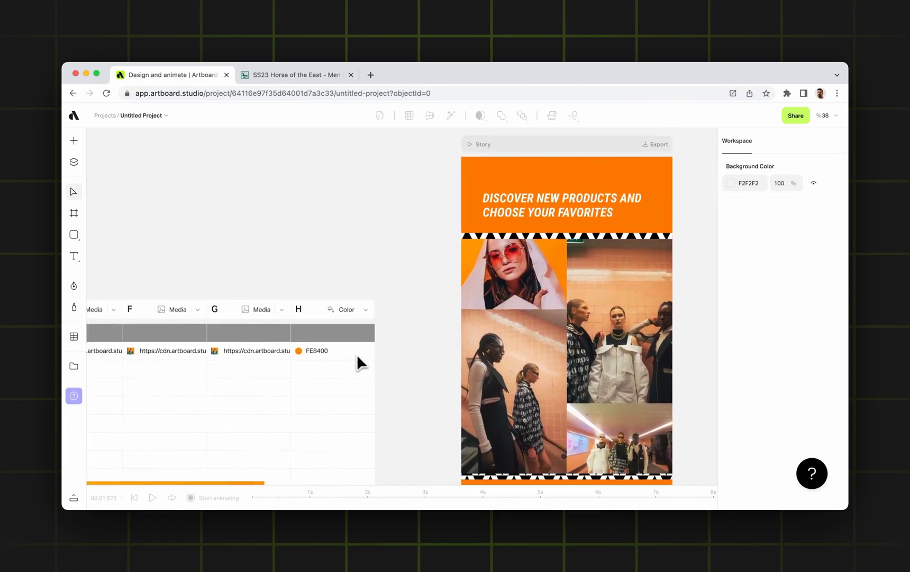
click(351, 354)
scroll(332, 344, left, 3)
scroll(333, 344, down, 1)
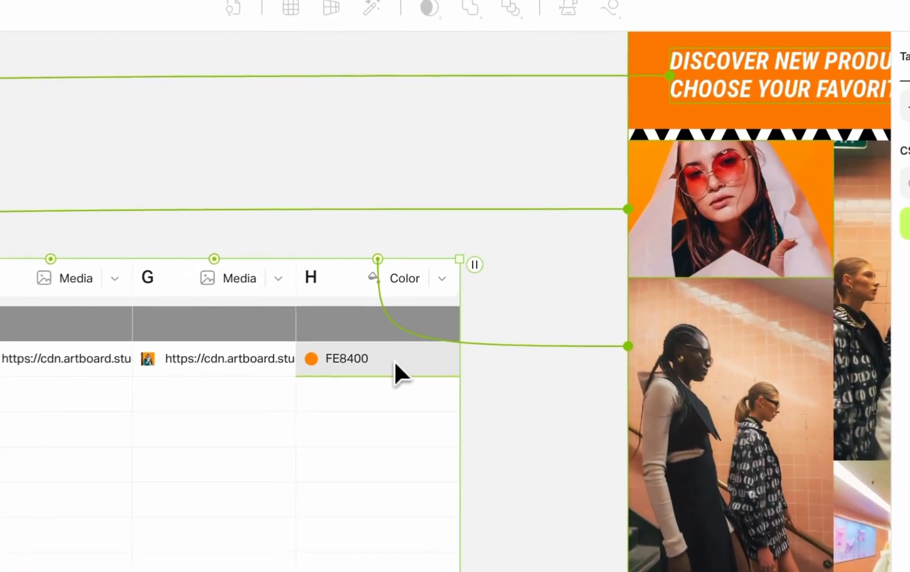
click(465, 301)
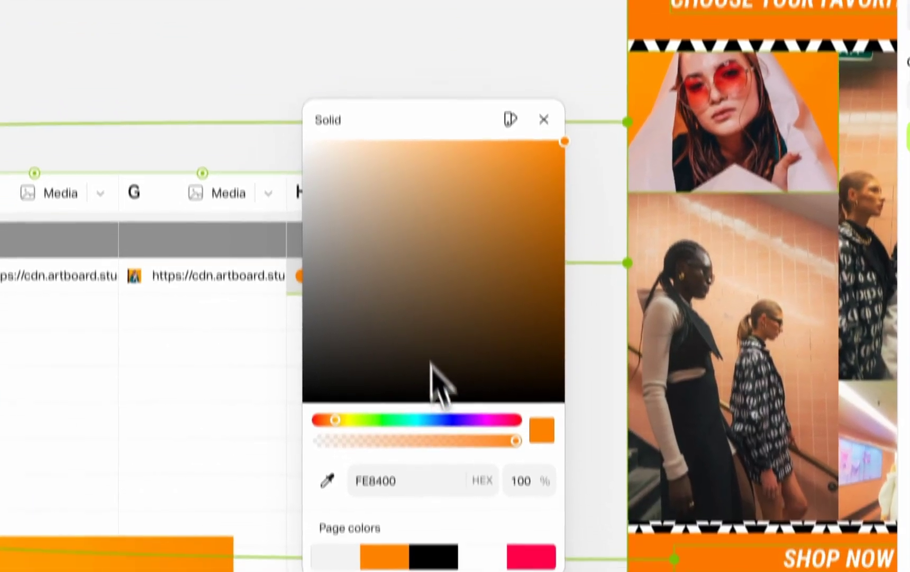
drag(343, 513, 441, 513)
click(490, 341)
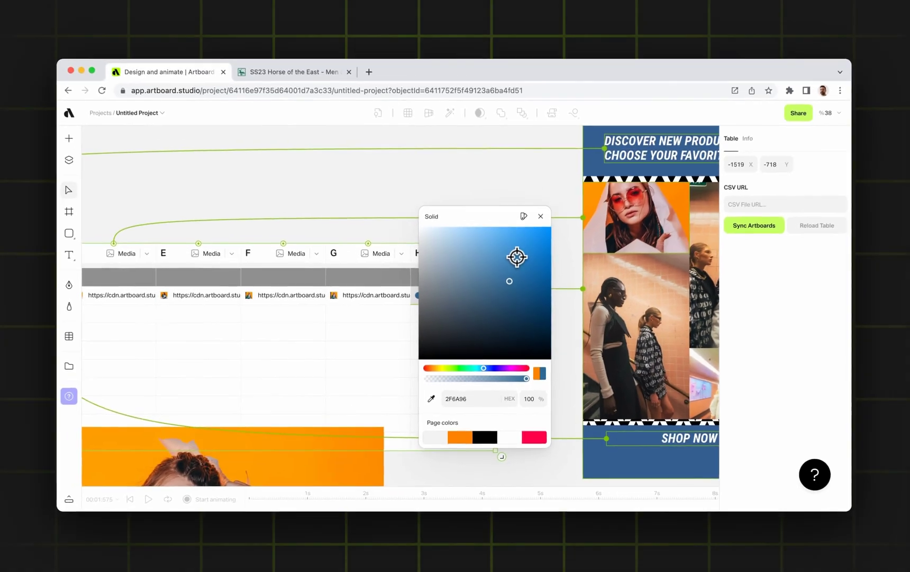
click(502, 237)
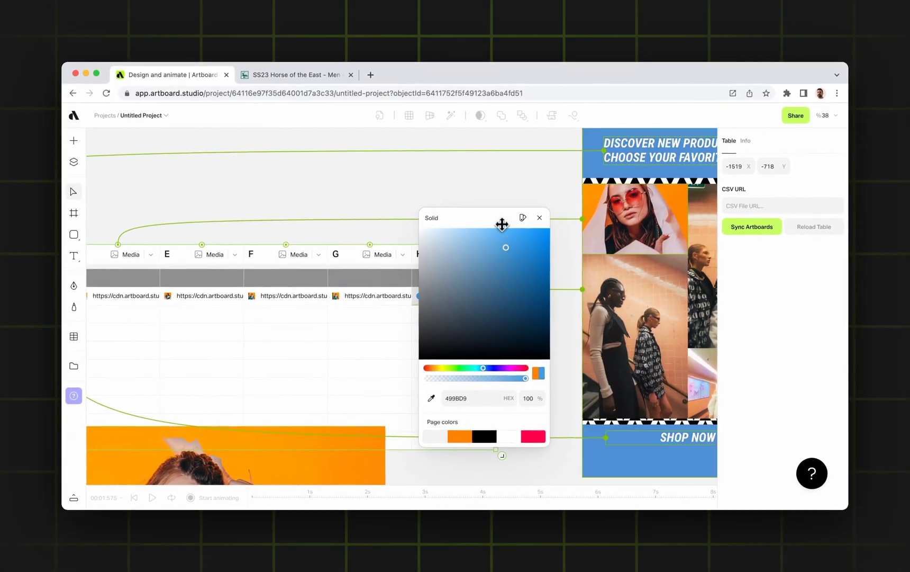
drag(498, 207, 348, 197)
scroll(453, 237, right, 5)
scroll(453, 236, up, 4)
scroll(453, 236, down, 4)
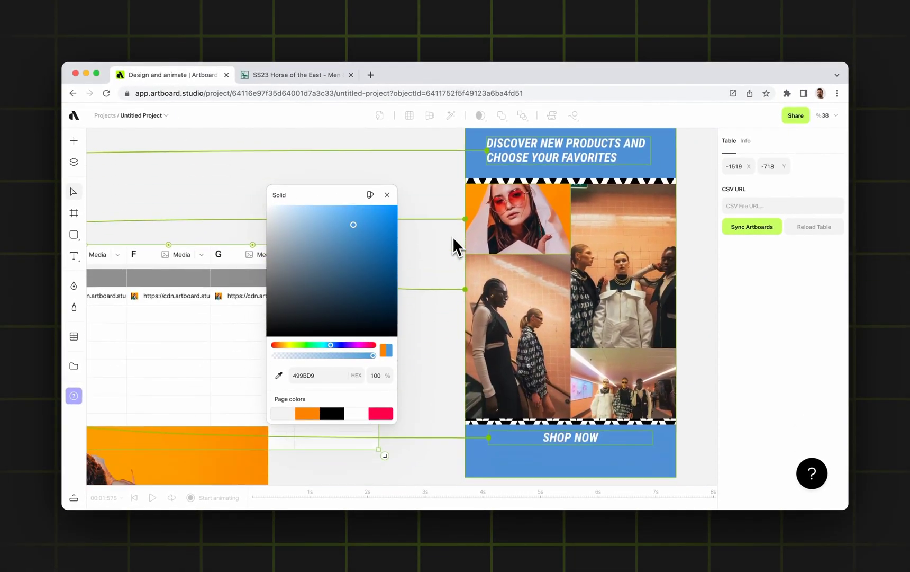
scroll(453, 237, left, 5)
scroll(438, 299, up, 5)
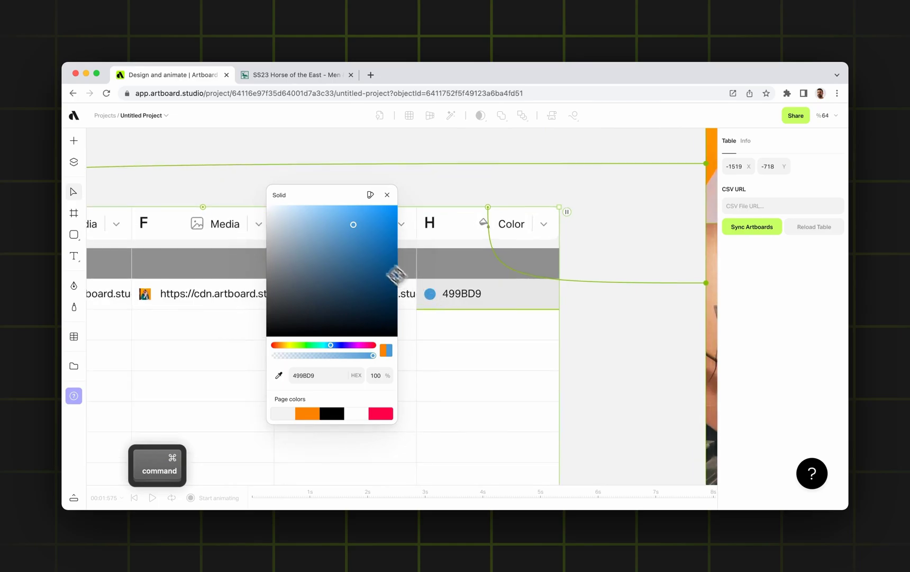
click(349, 258)
drag(348, 258, 366, 231)
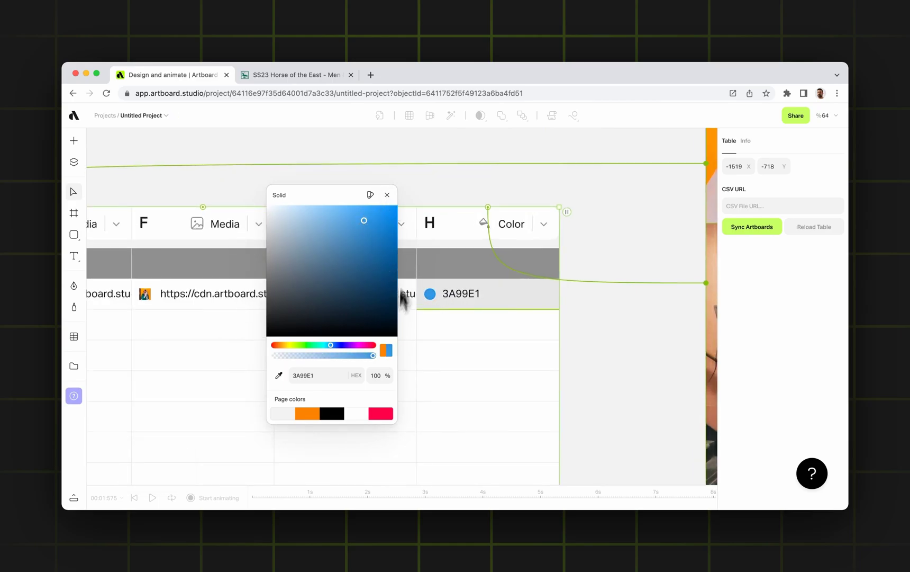
click(311, 414)
click(387, 195)
scroll(534, 331, down, 5)
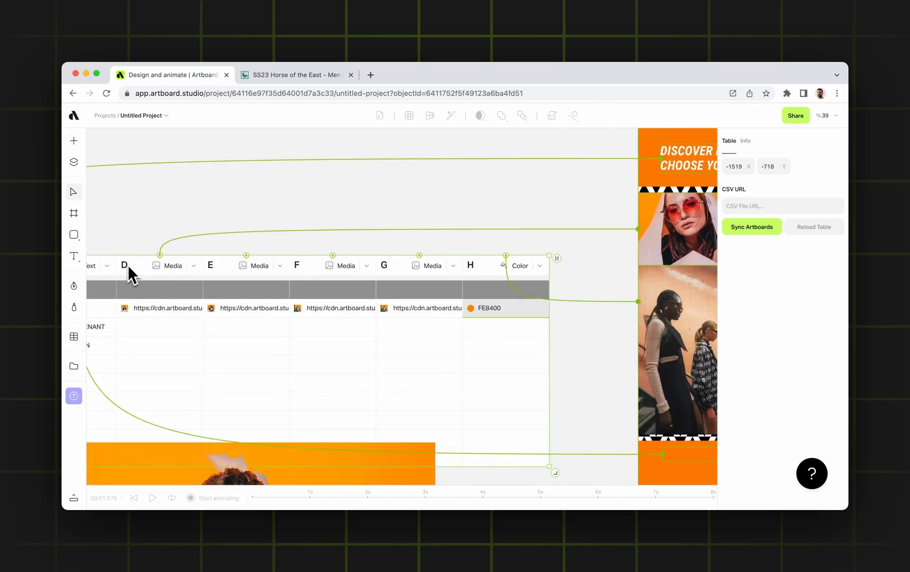
scroll(227, 302, right, 3)
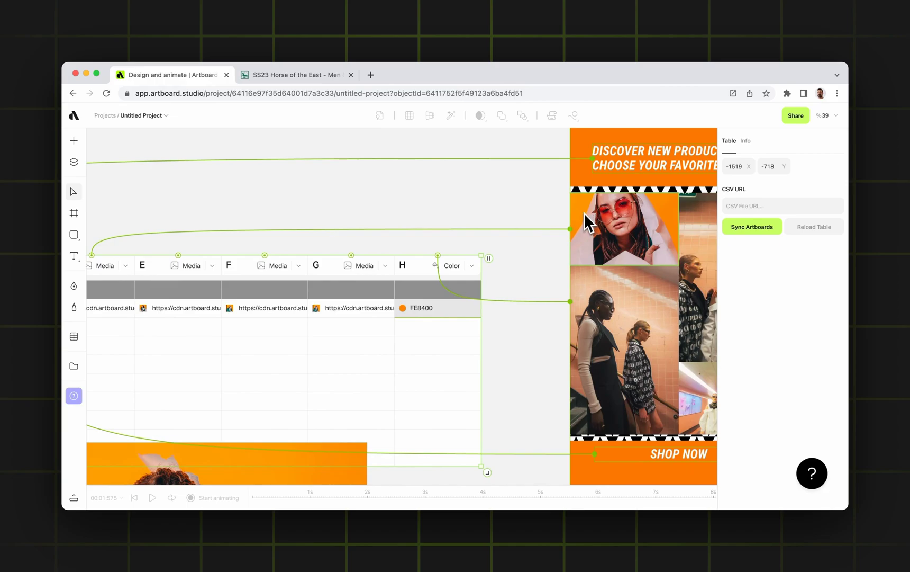
Step: Link column F to the middle-left photo slot and column G to the bottom-right slot
scroll(247, 278, down, 3)
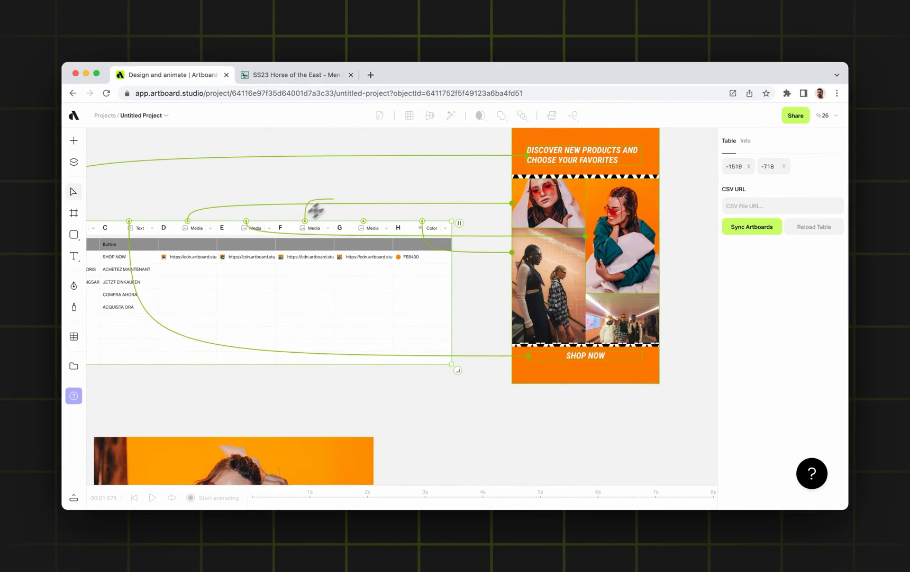
drag(302, 221, 538, 307)
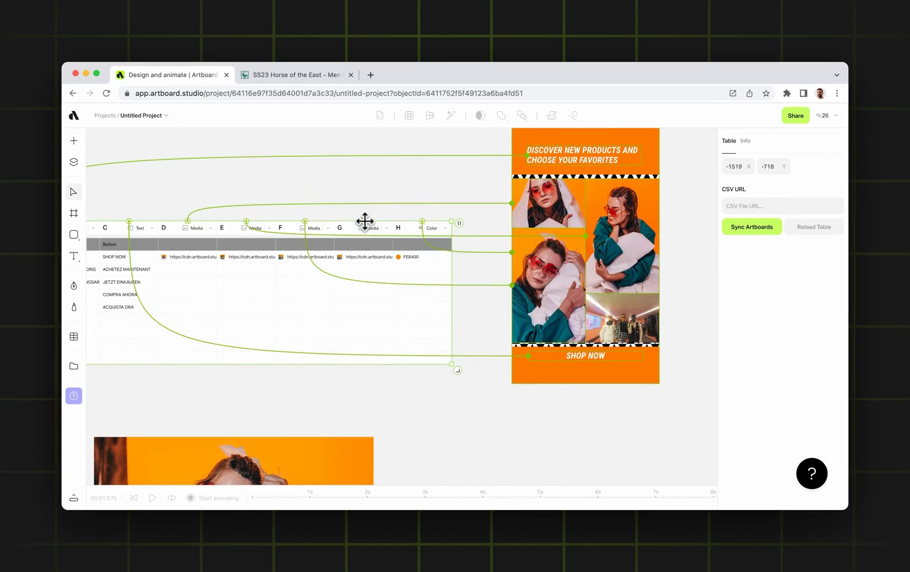
drag(364, 221, 621, 323)
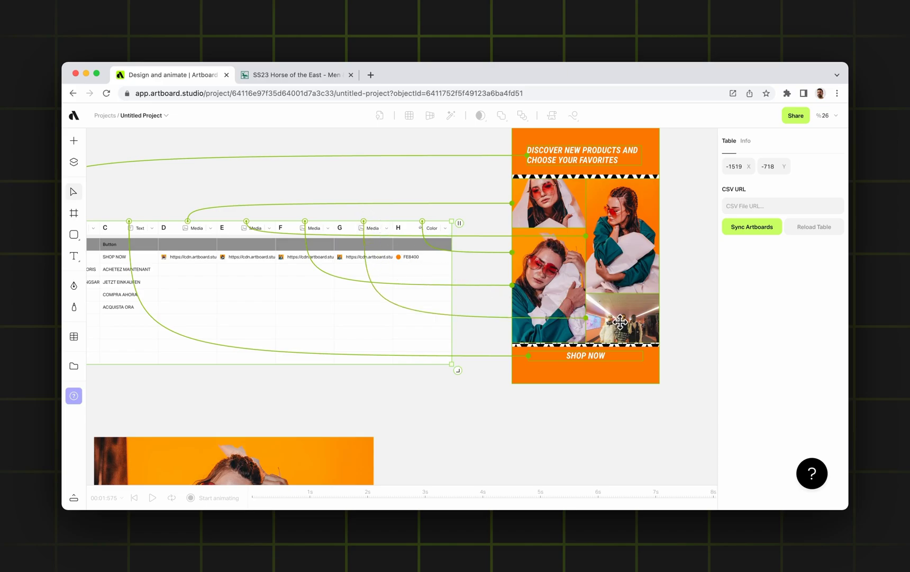
Step: Lighten column H's first colour cell from orange to F7B267
click(407, 252)
click(561, 282)
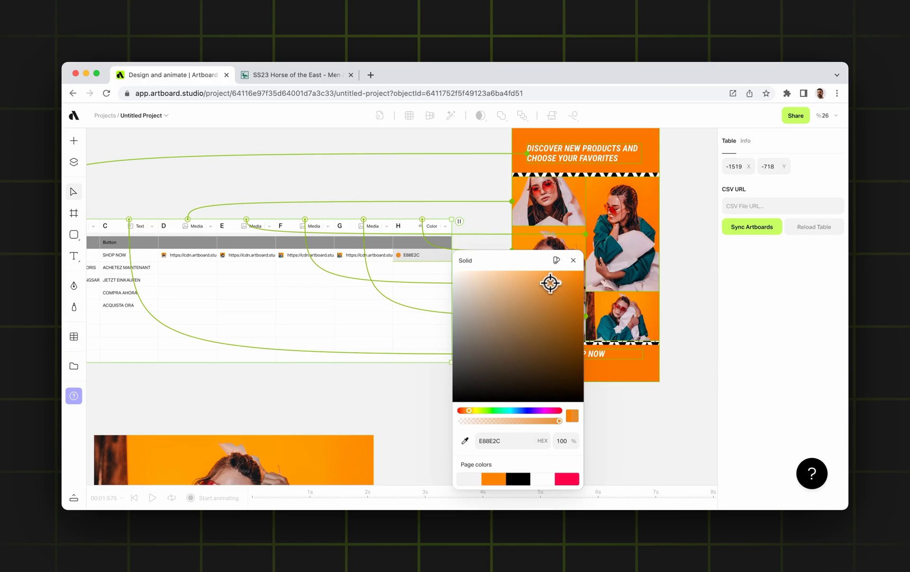
drag(542, 287, 529, 274)
Step: Close the colour picker, clear the selection and select the Story artboard
click(574, 260)
key(Escape)
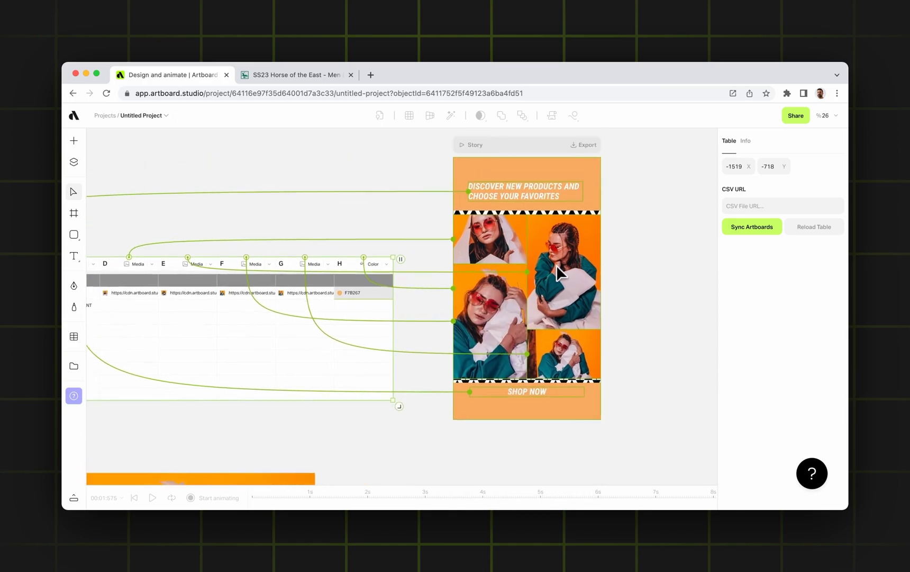
click(506, 154)
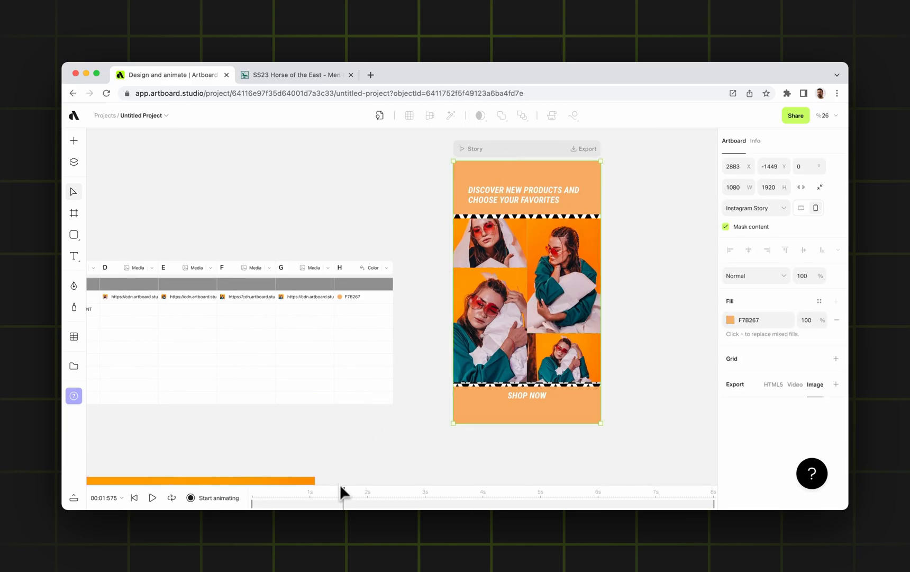
Step: Rewind the Story animation to the start and play it briefly
drag(341, 487, 252, 490)
click(153, 498)
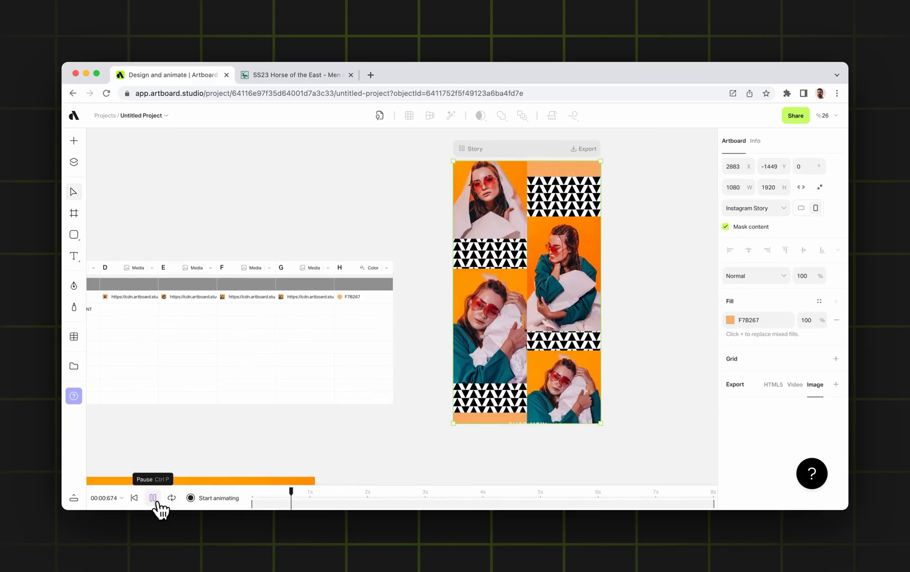
click(153, 498)
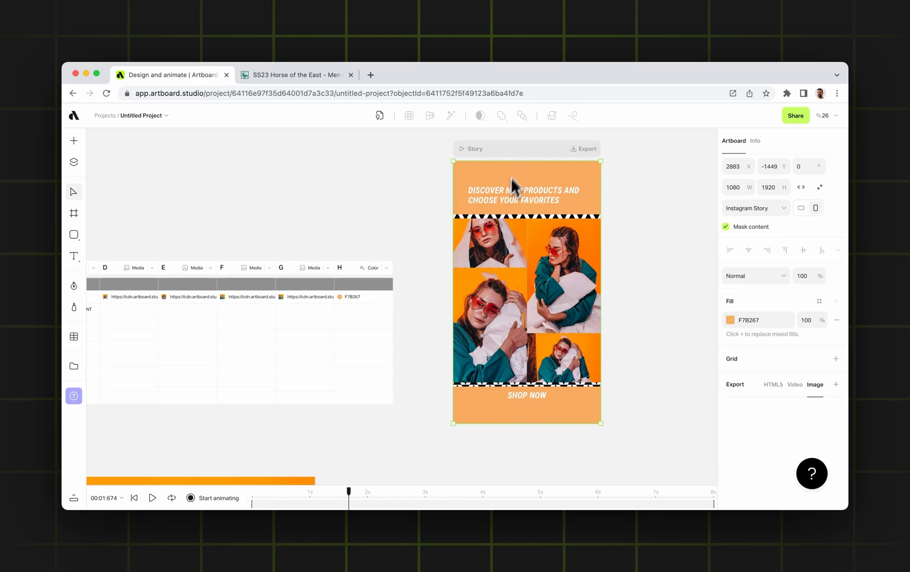
Step: Check the data table's links, then reselect the Story artboard and pause playback
scroll(437, 253, left, 10)
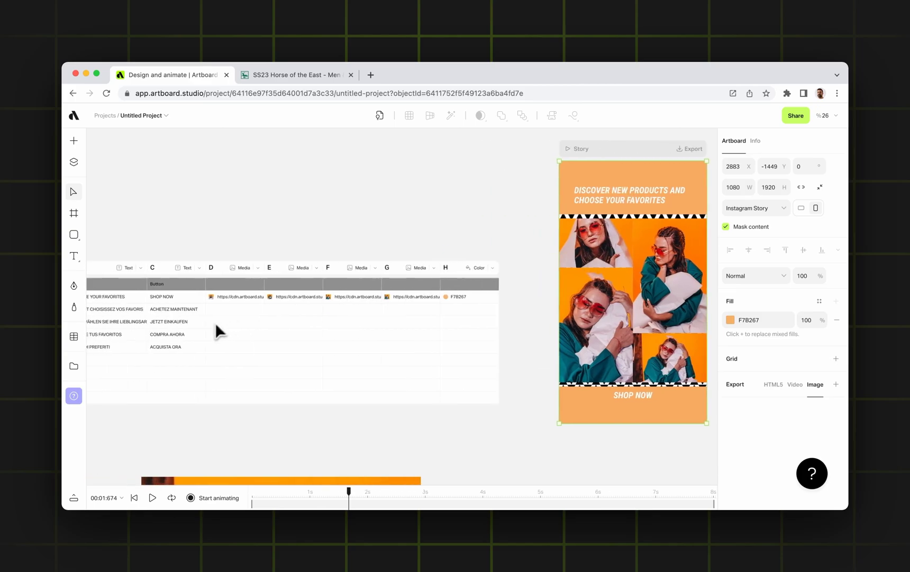
click(128, 305)
scroll(167, 300, left, 1)
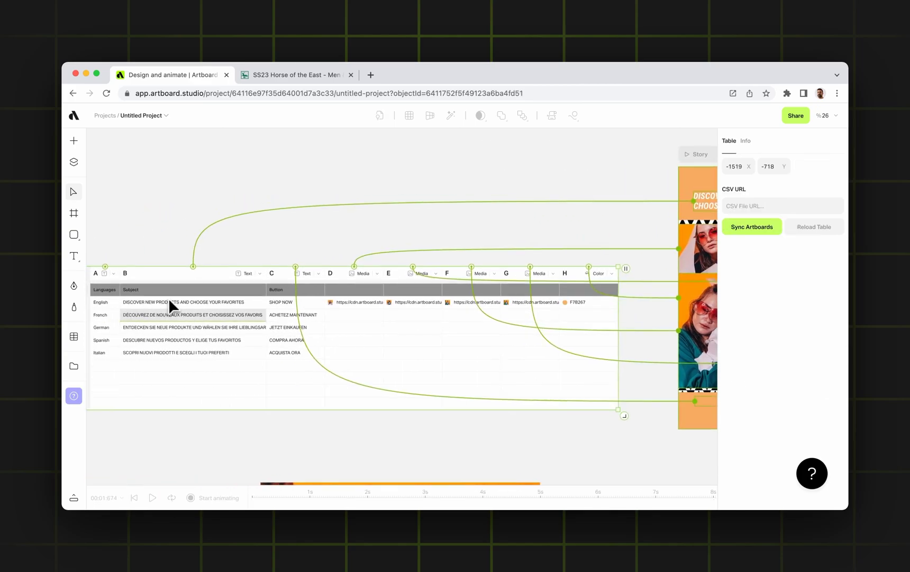
scroll(258, 285, right, 12)
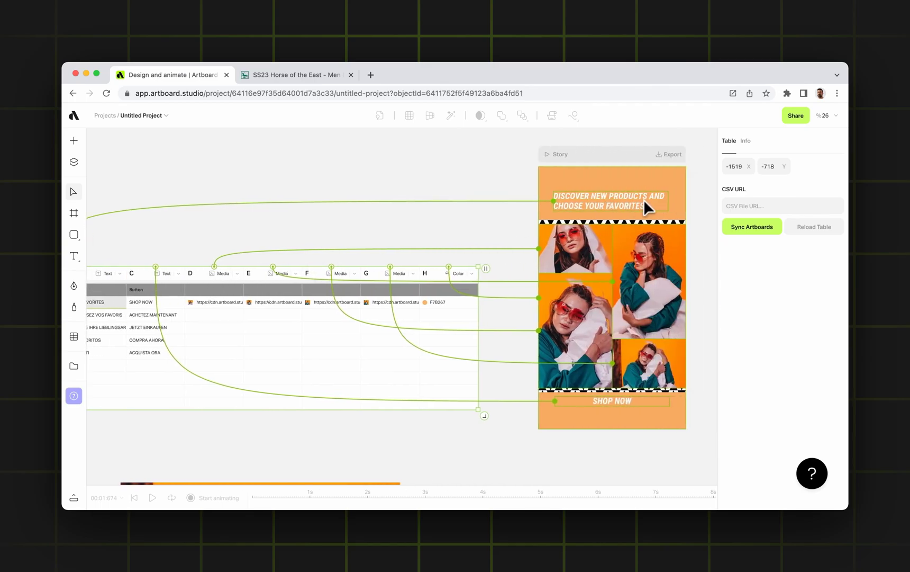
scroll(642, 225, right, 7)
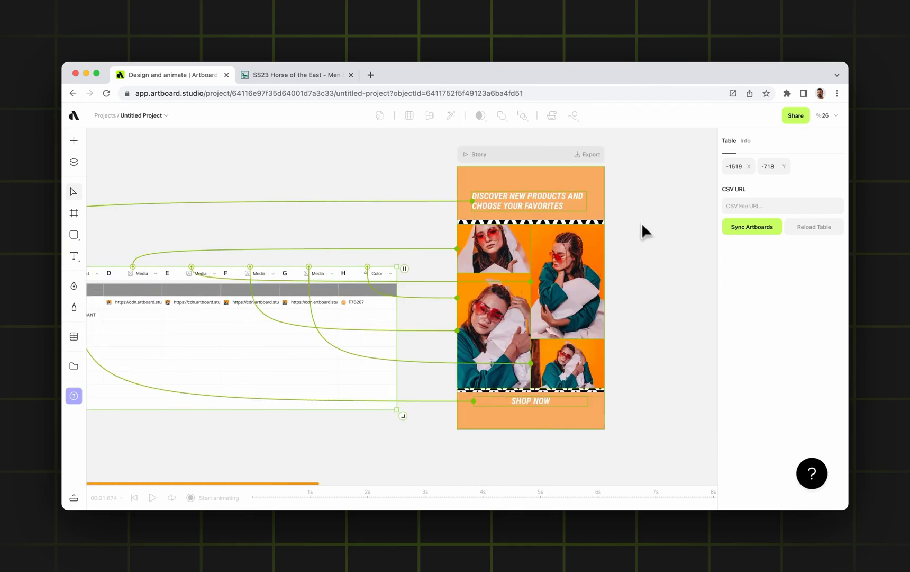
click(516, 153)
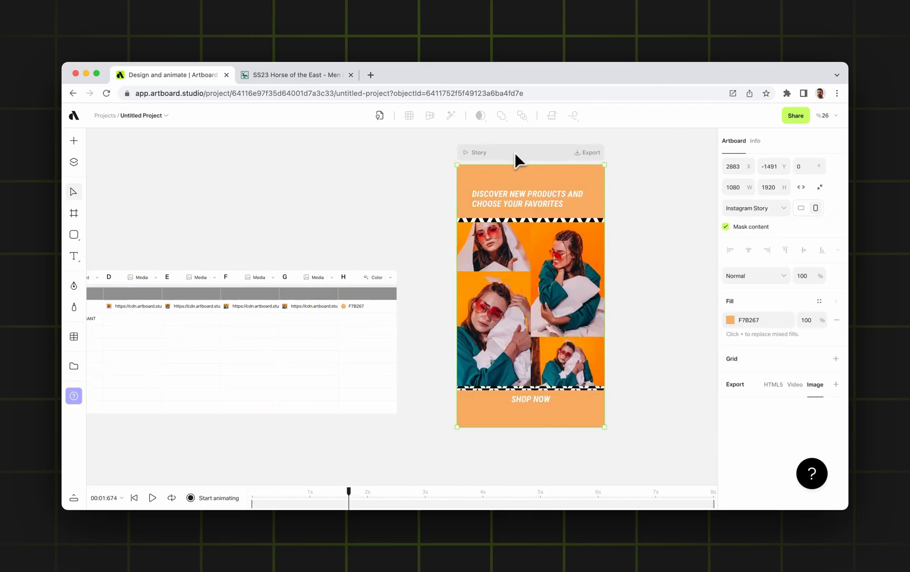
click(154, 498)
scroll(339, 381, left, 9)
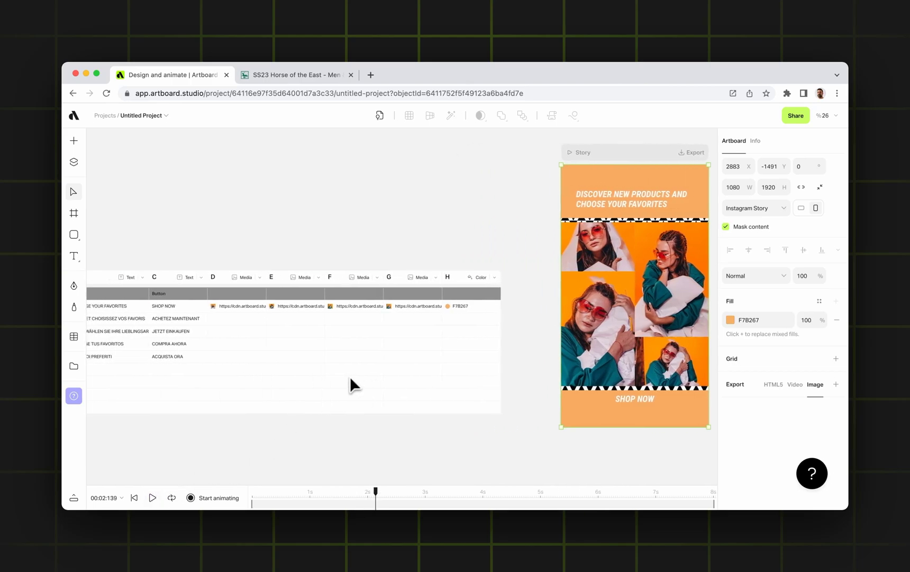
scroll(283, 322, up, 5)
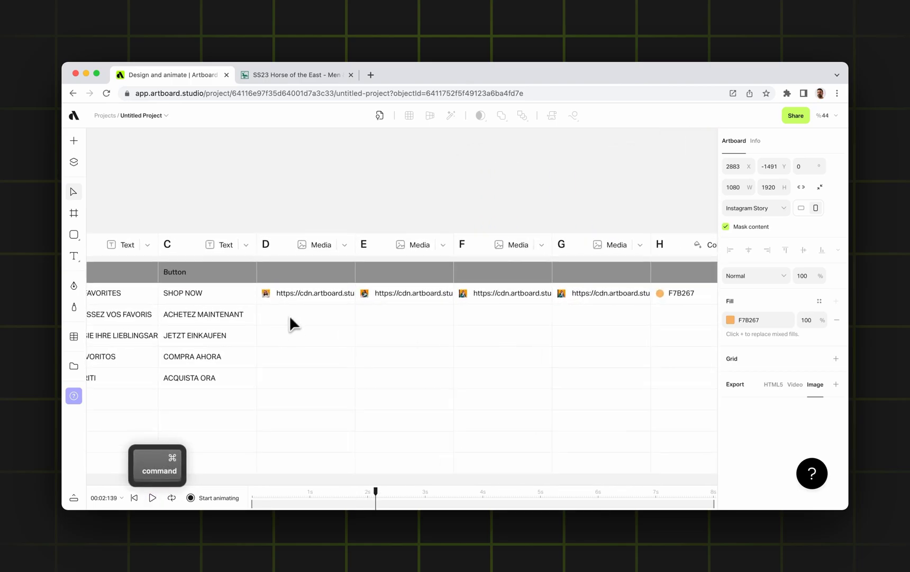
click(289, 321)
scroll(307, 318, left, 10)
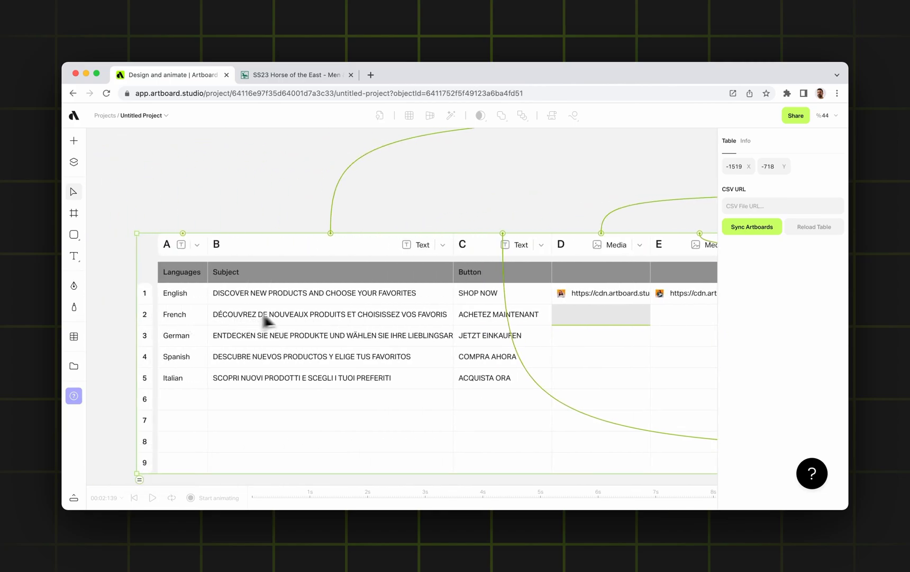
scroll(300, 312, right, 10)
scroll(313, 314, down, 5)
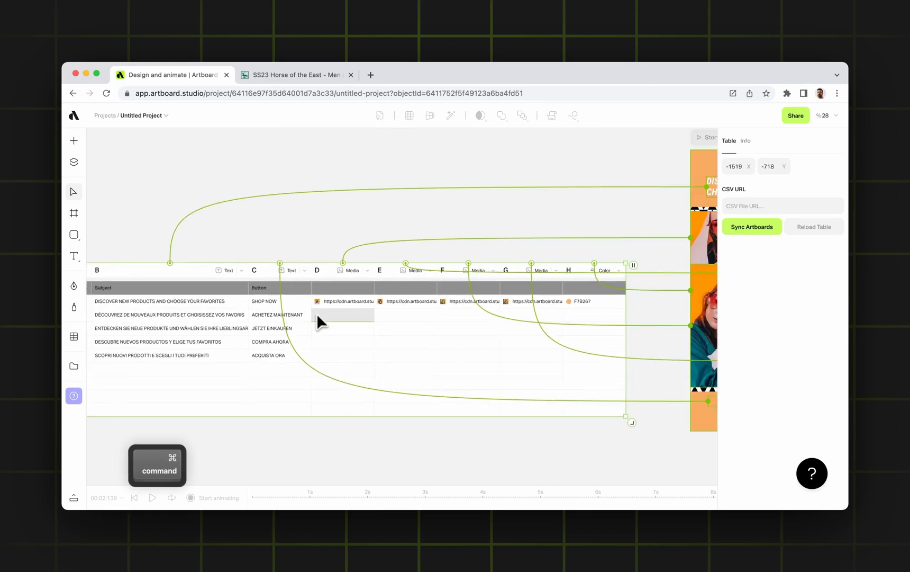
scroll(316, 314, right, 8)
scroll(319, 314, left, 10)
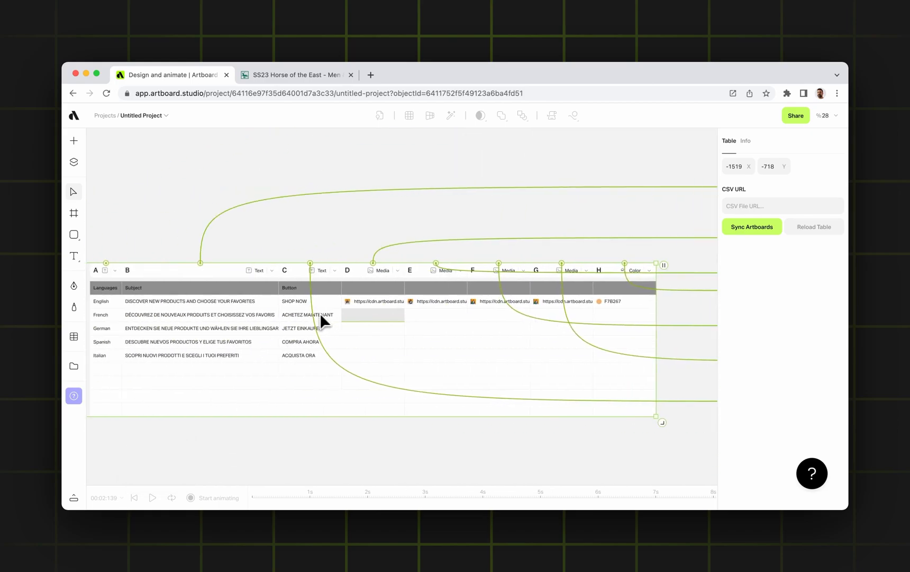
click(367, 249)
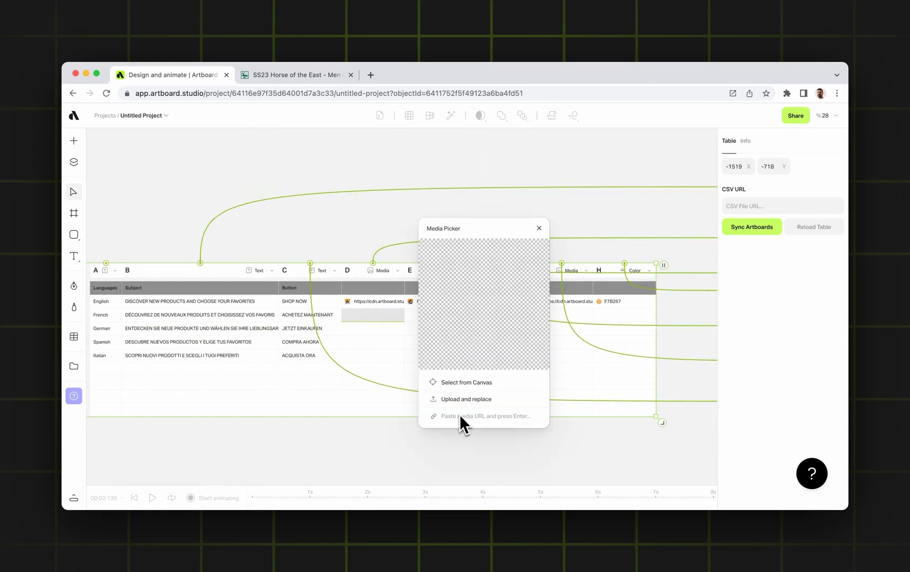
click(539, 229)
scroll(361, 289, up, 5)
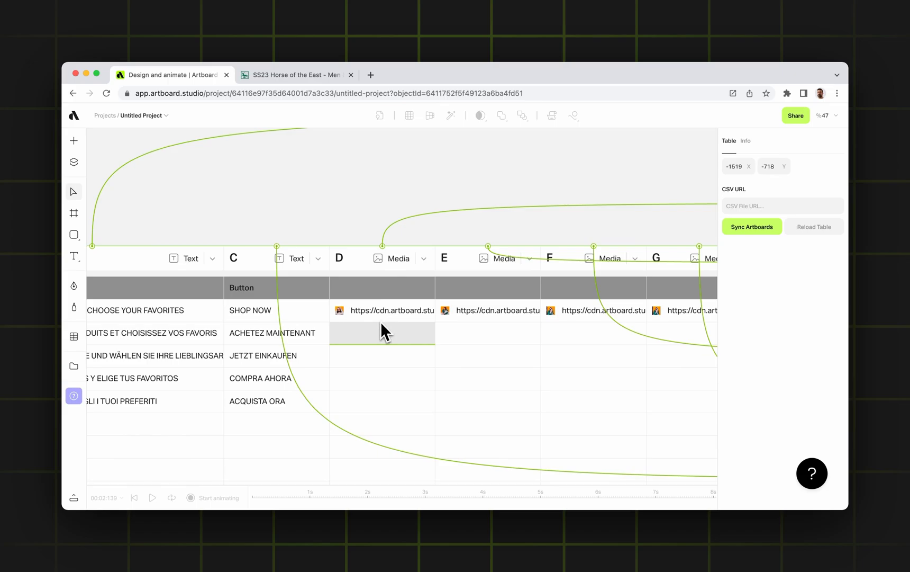
click(287, 80)
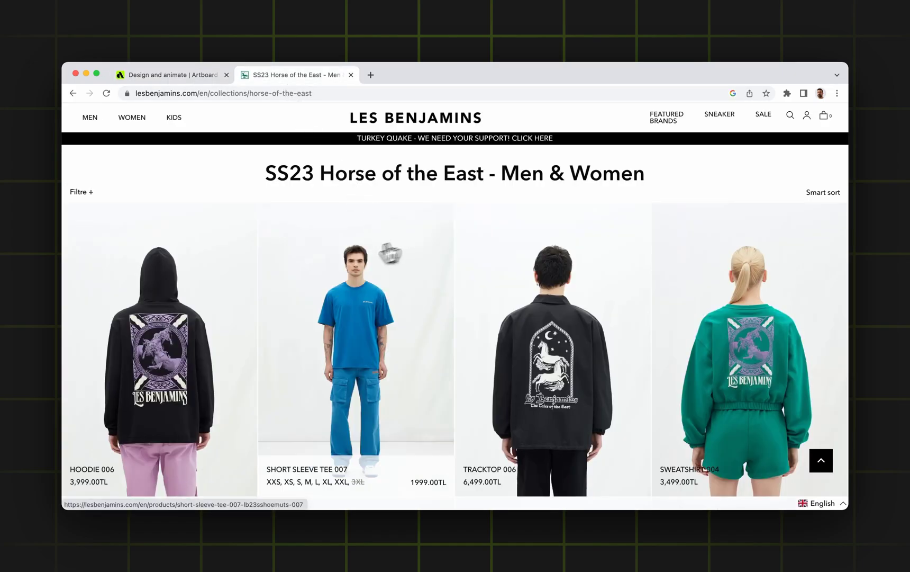
Step: Copy the HOODIE 006 product photo's image address and return to Artboard Studio
click(177, 280)
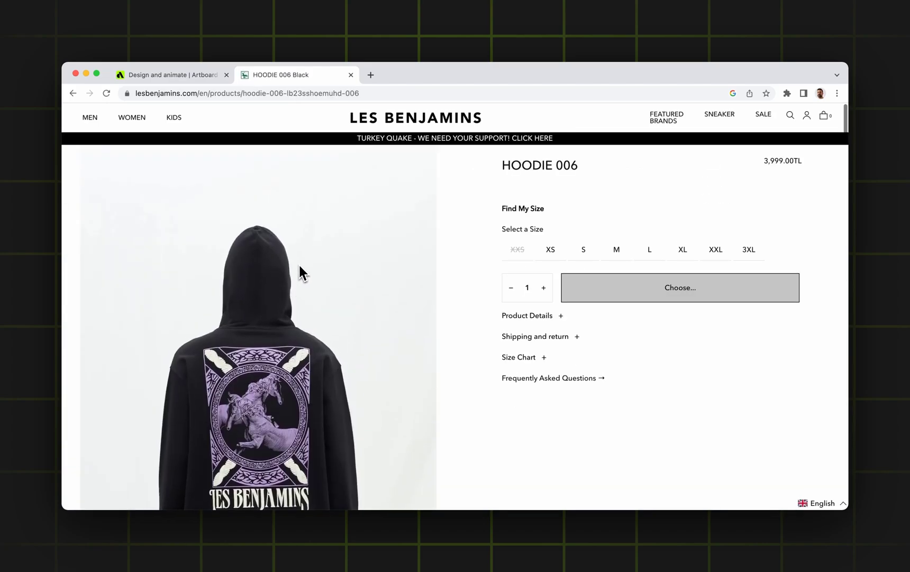
right_click(299, 263)
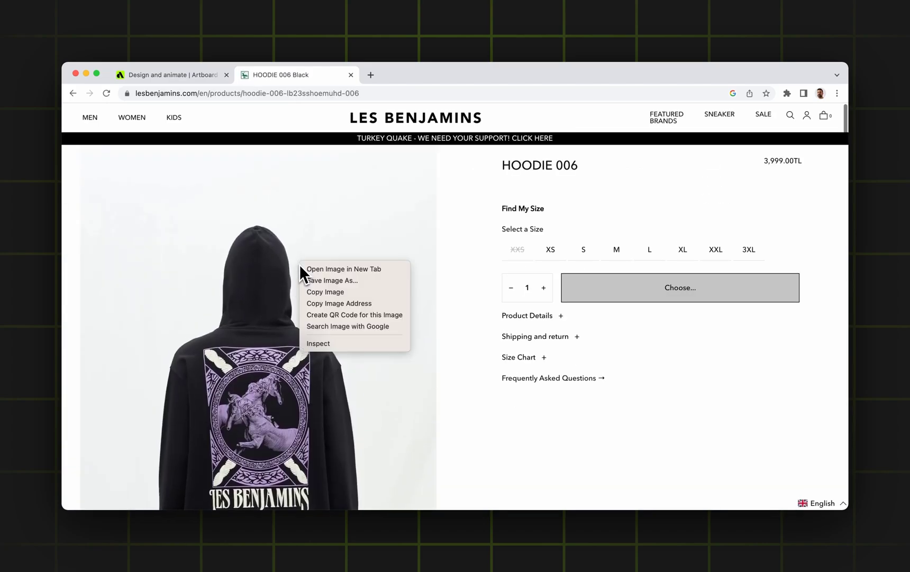
click(350, 302)
key(super+1)
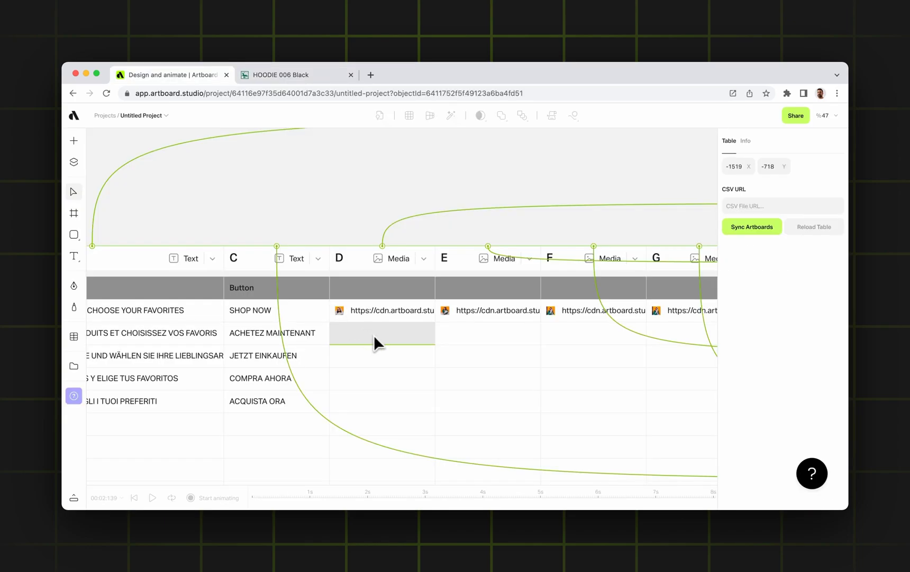
Step: Paste the HOODIE 006 image URL into cell D2's Media Picker and load it
key(super+v)
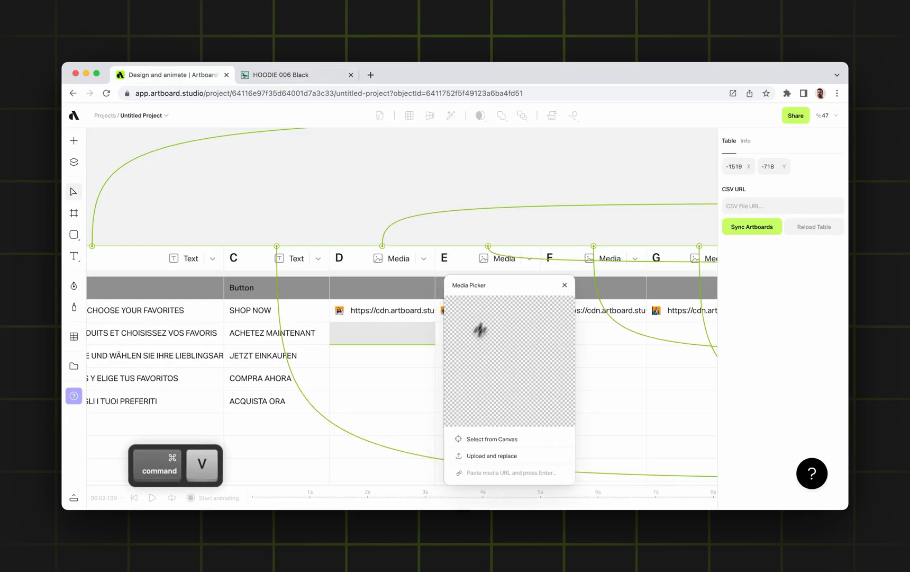
click(508, 397)
key(super+v)
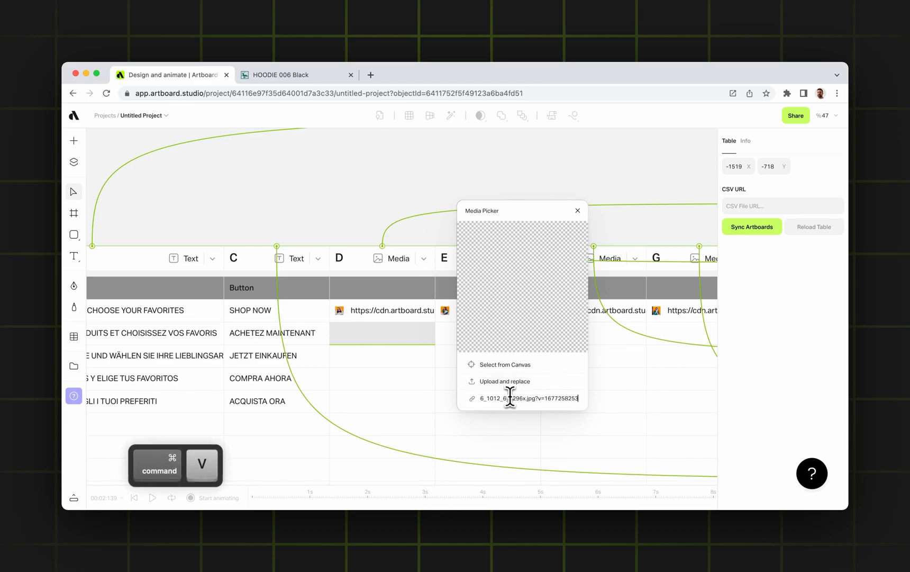
key(Return)
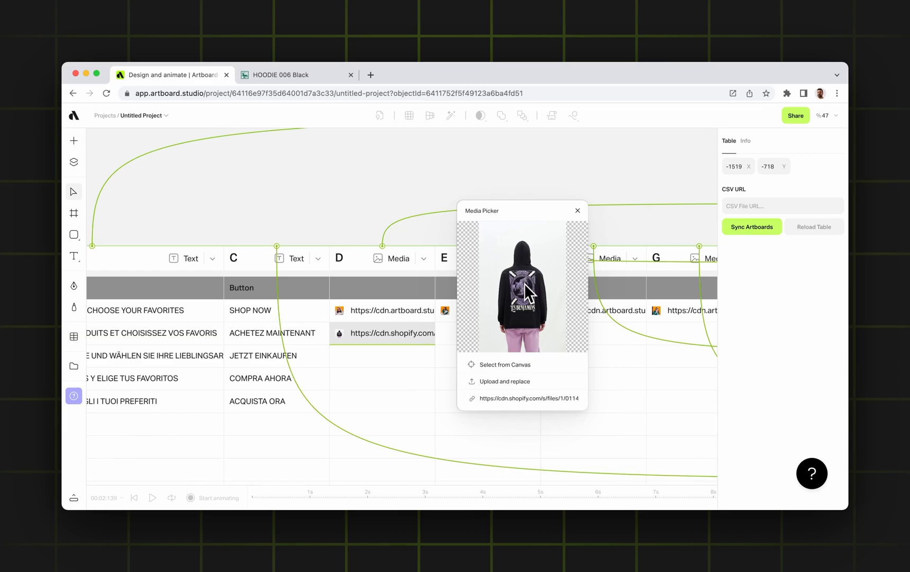
scroll(353, 341, up, 5)
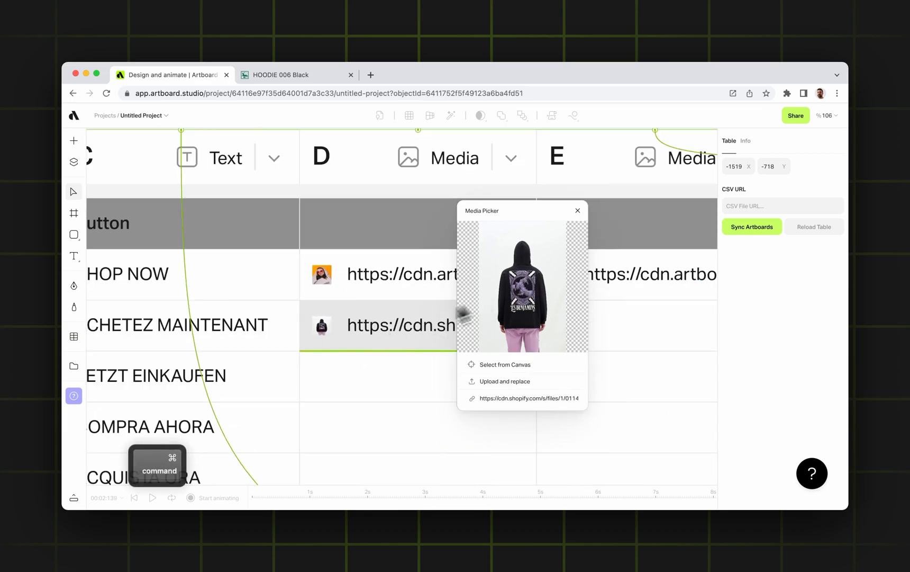
click(578, 210)
scroll(379, 287, down, 6)
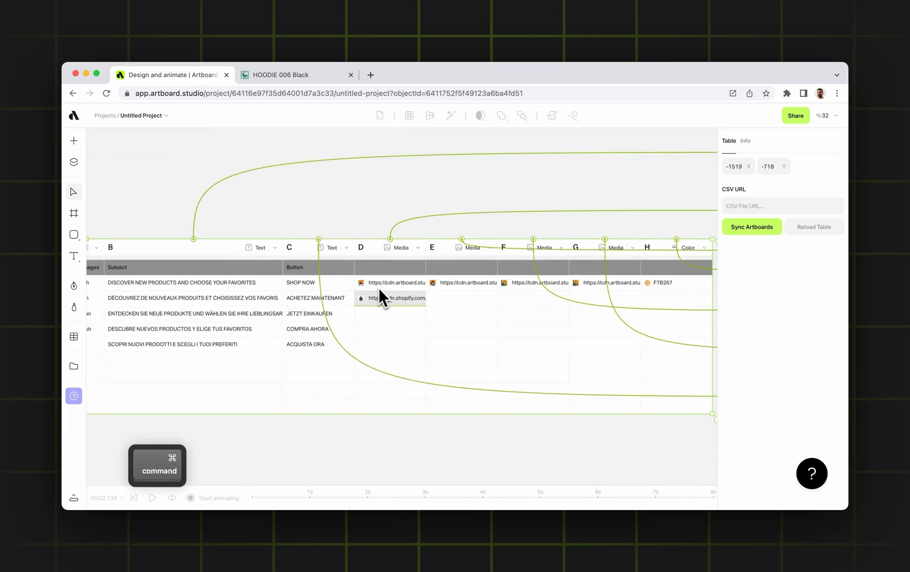
scroll(380, 291, right, 2)
scroll(356, 296, up, 3)
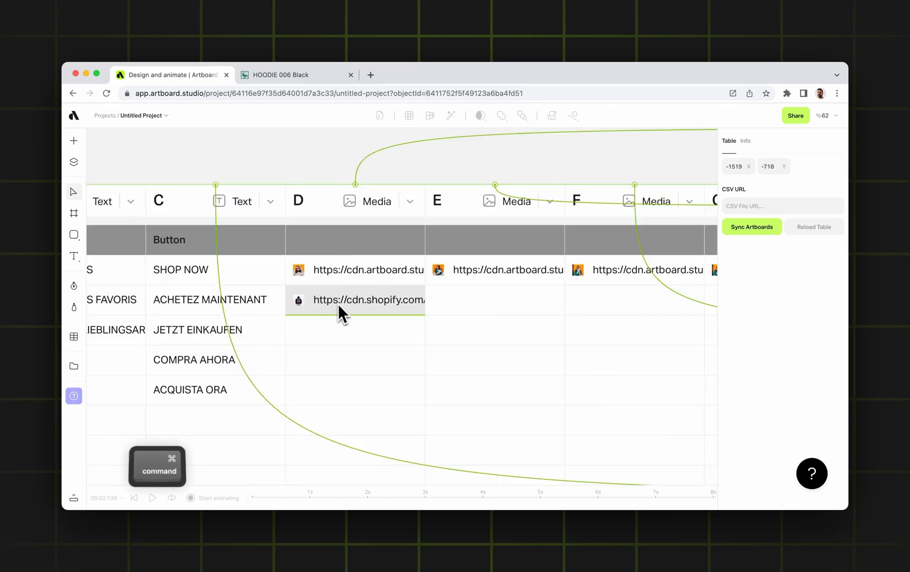
scroll(340, 311, down, 5)
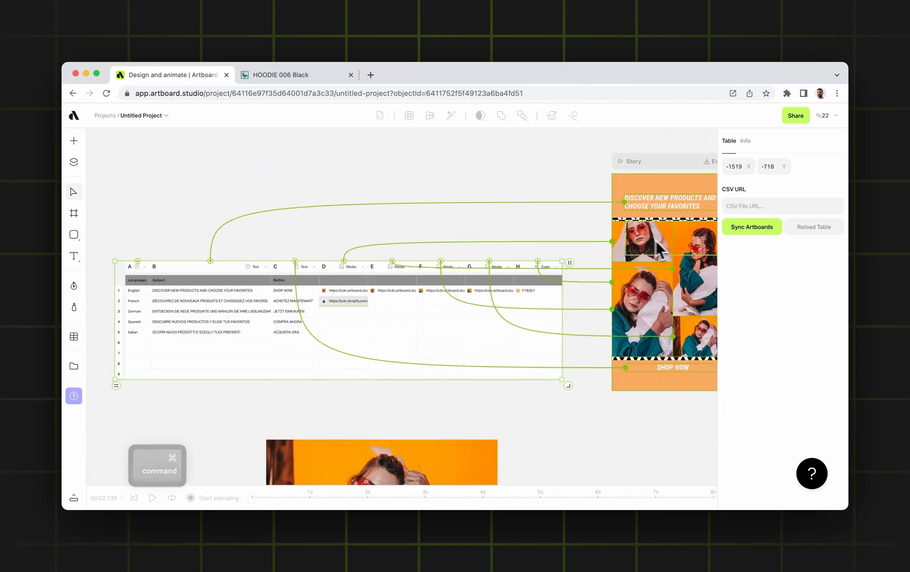
scroll(674, 235, up, 3)
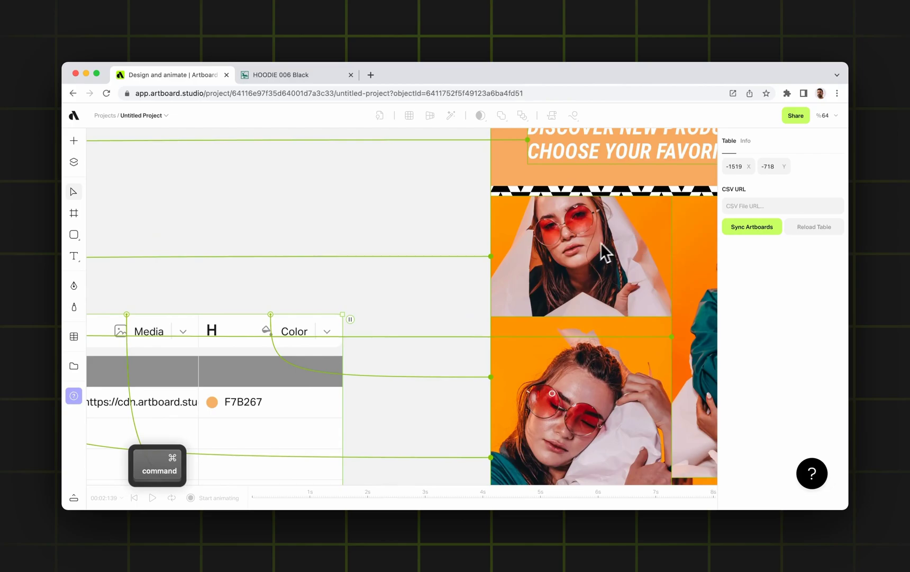
super+scroll(601, 248, down, 5)
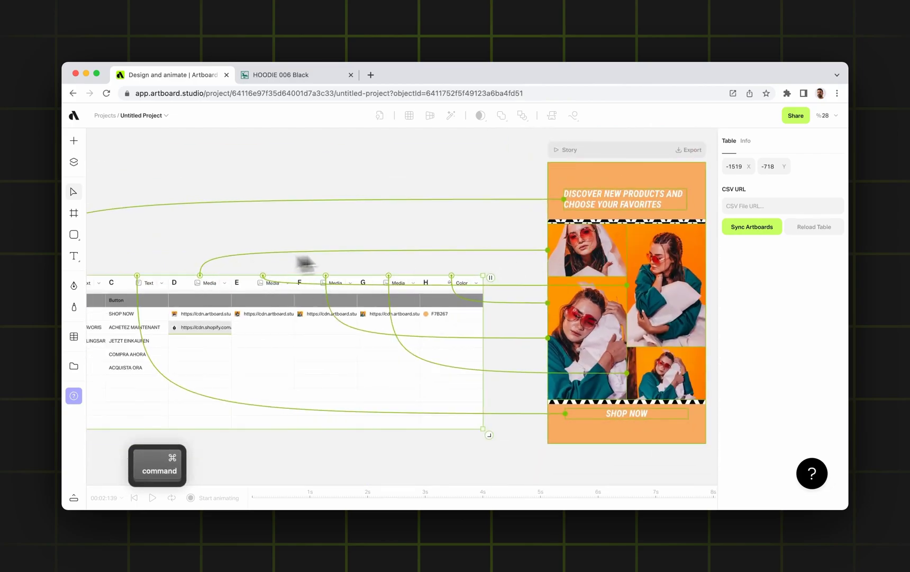
super+scroll(239, 326, up, 3)
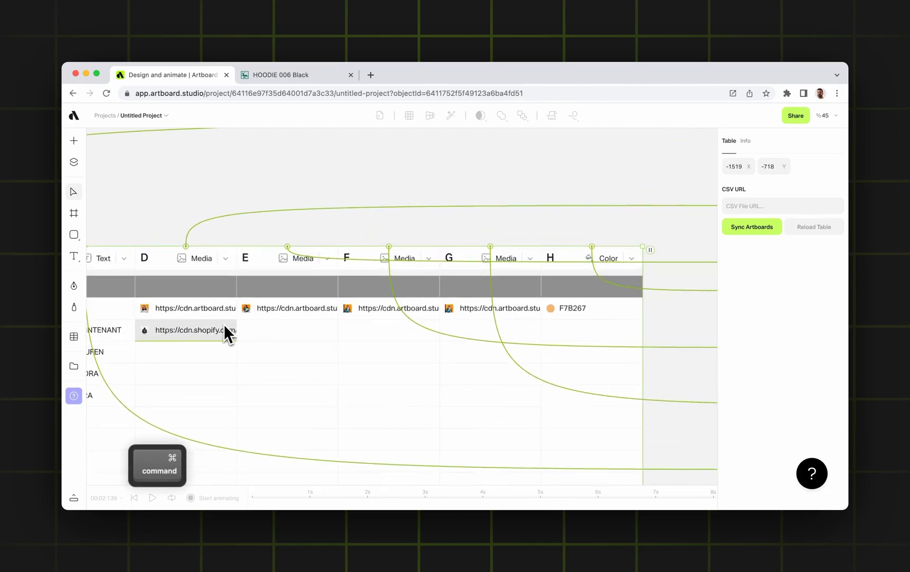
Step: Copy the front-view model photo's address and paste it into cell E2
click(304, 77)
scroll(300, 272, down, 10)
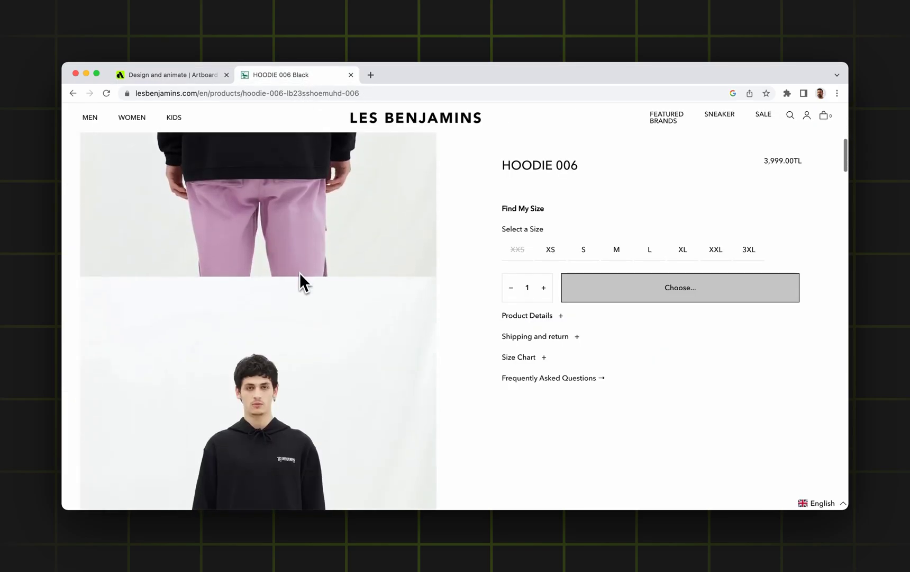
right_click(298, 291)
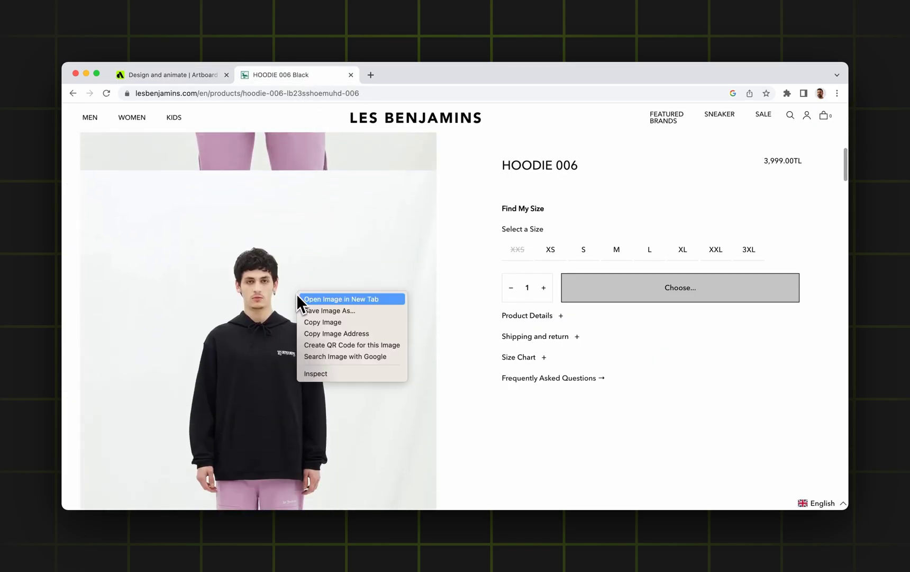
click(314, 334)
click(202, 76)
double_click(305, 328)
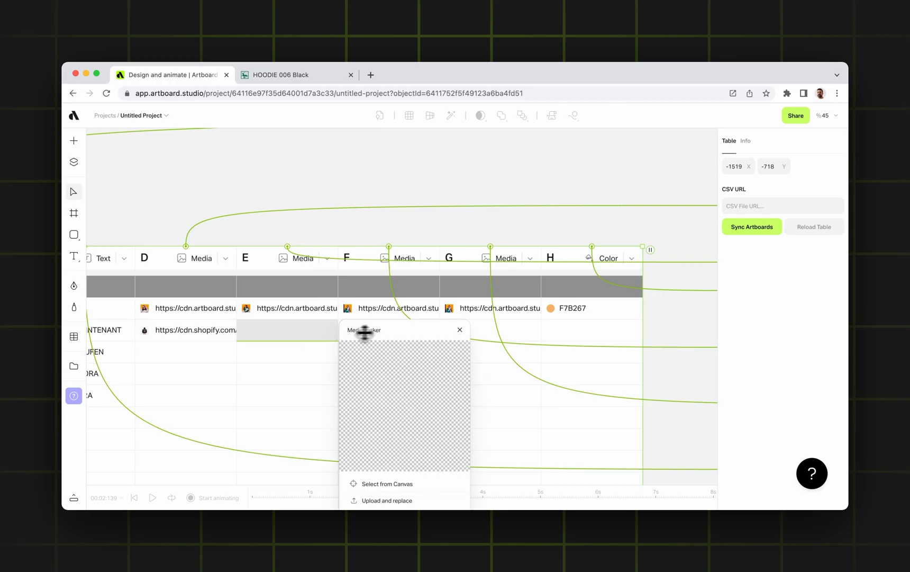
key(super+v)
Step: Copy the hoodie back-view image address and load it into cell F2
key(ctrl+Tab)
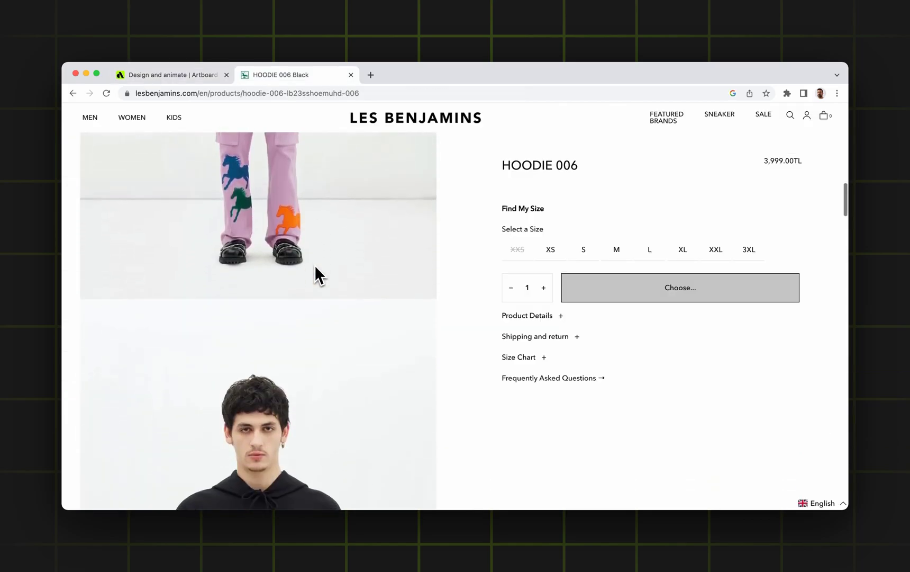
scroll(314, 264, down, 10)
scroll(314, 265, down, 4)
right_click(309, 254)
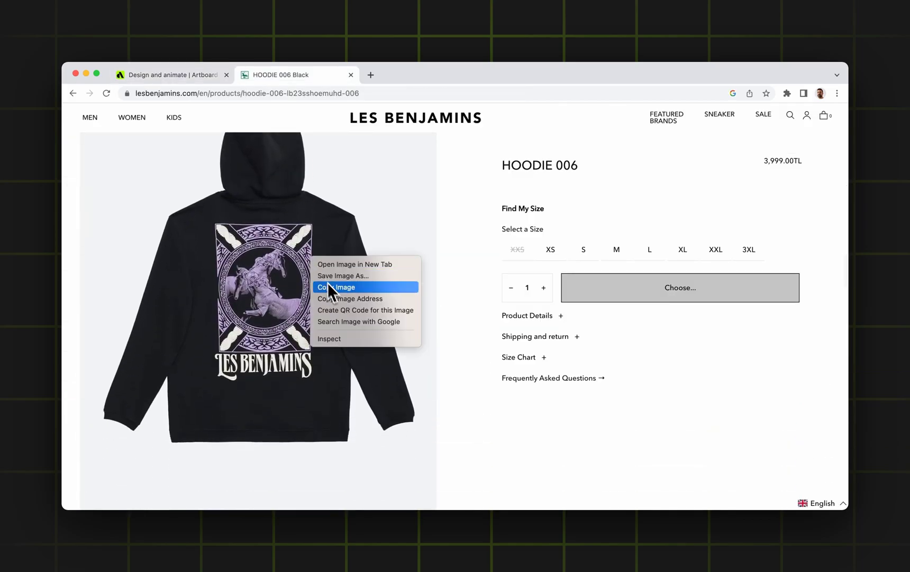
click(336, 299)
key(ctrl+shift+Tab)
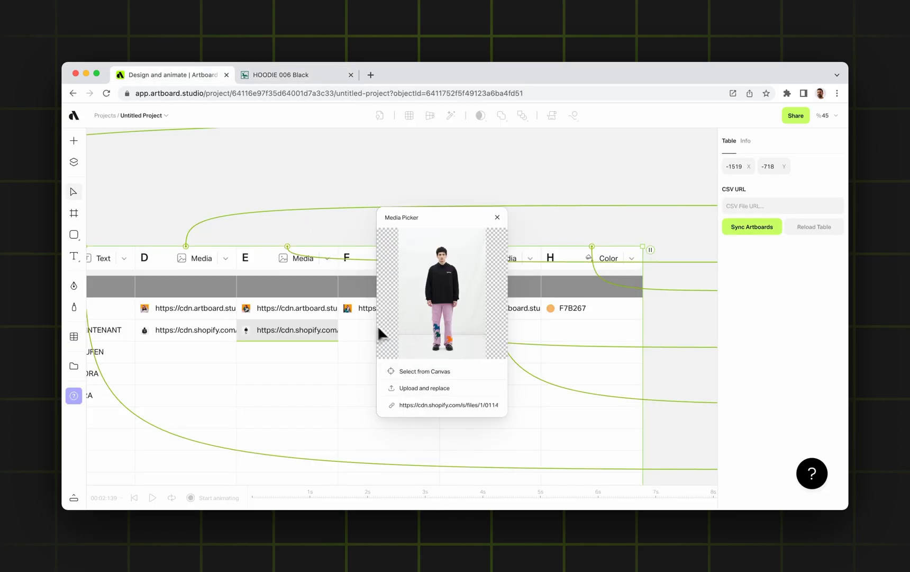
key(Escape)
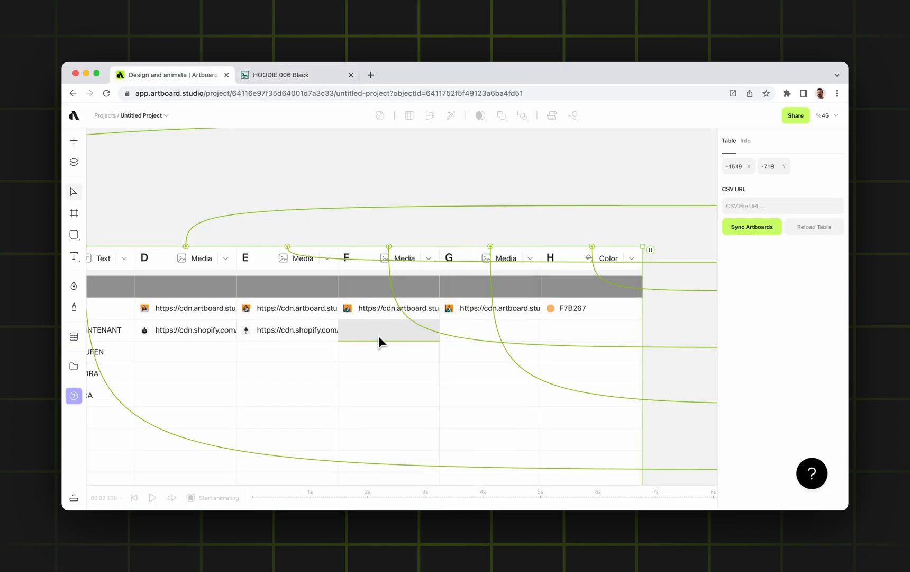
click(378, 339)
click(479, 382)
key(super+v)
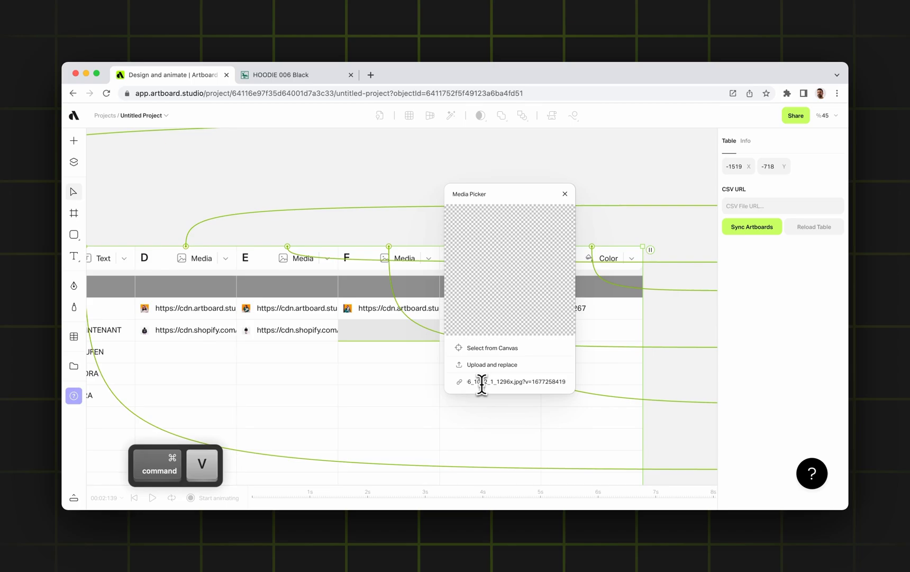
key(Return)
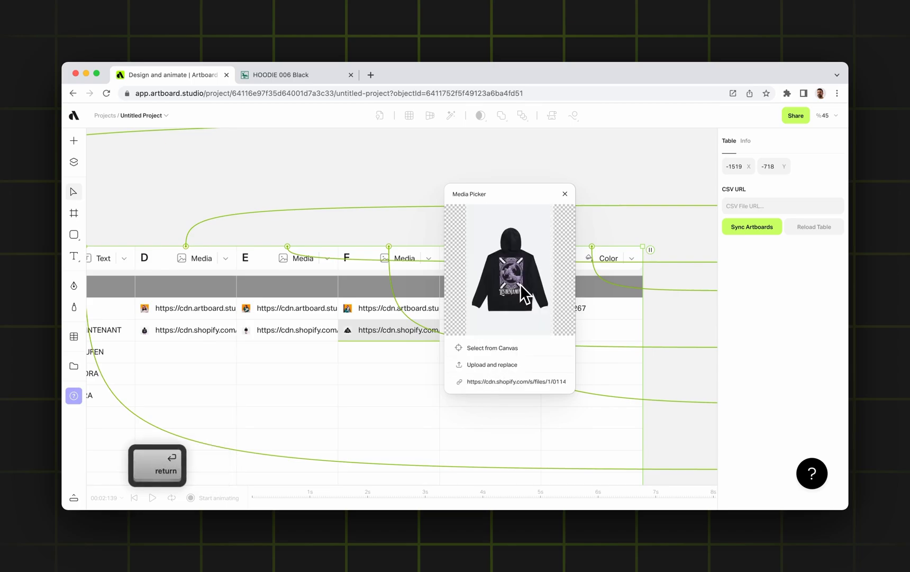
click(564, 195)
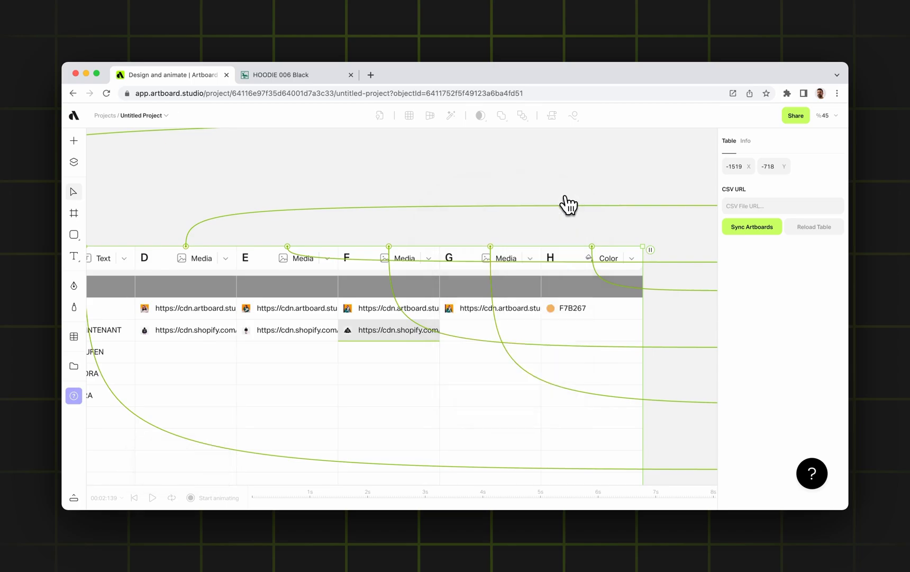
Step: Copy the hoodie front-view image address and load it into cell G2
click(312, 77)
scroll(293, 263, down, 8)
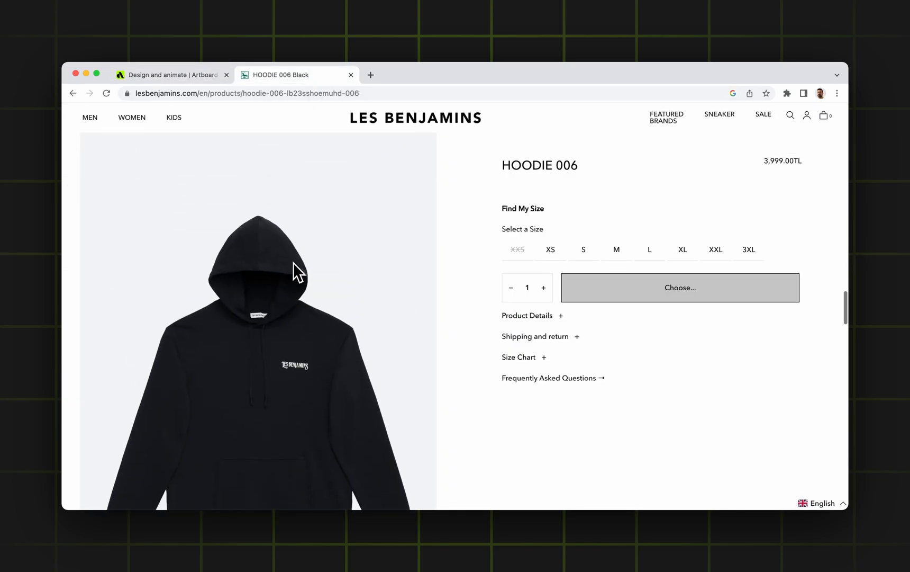
right_click(285, 252)
click(313, 283)
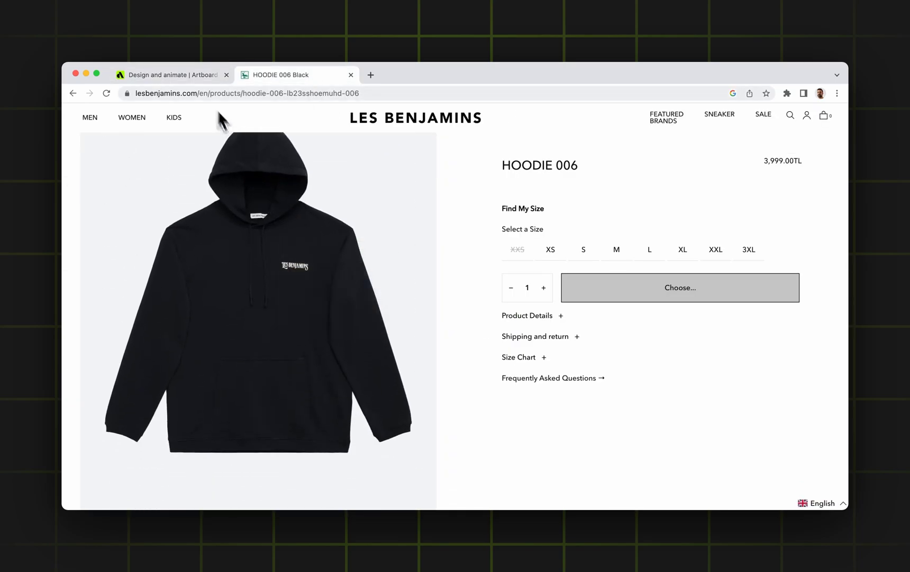
click(169, 75)
click(459, 329)
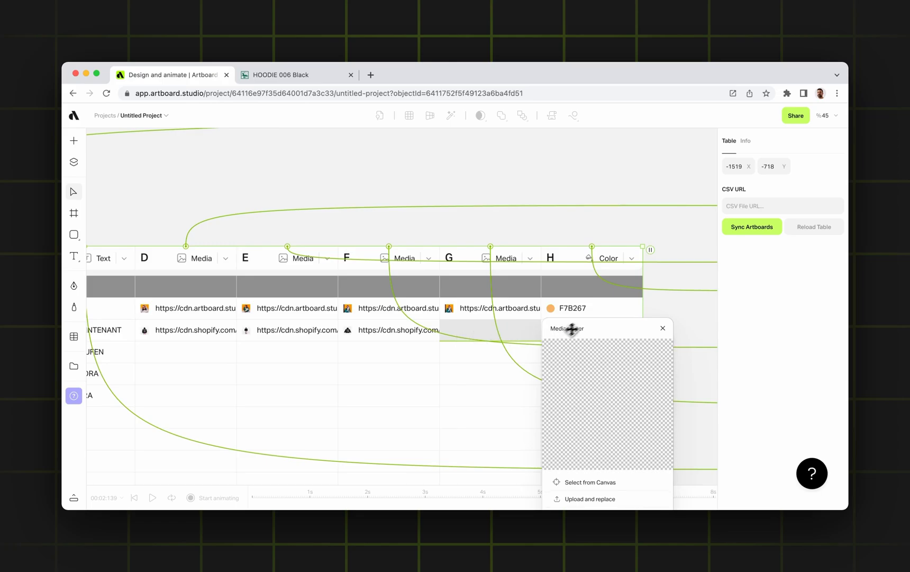
drag(571, 328, 541, 202)
click(563, 390)
key(super+v)
key(Return)
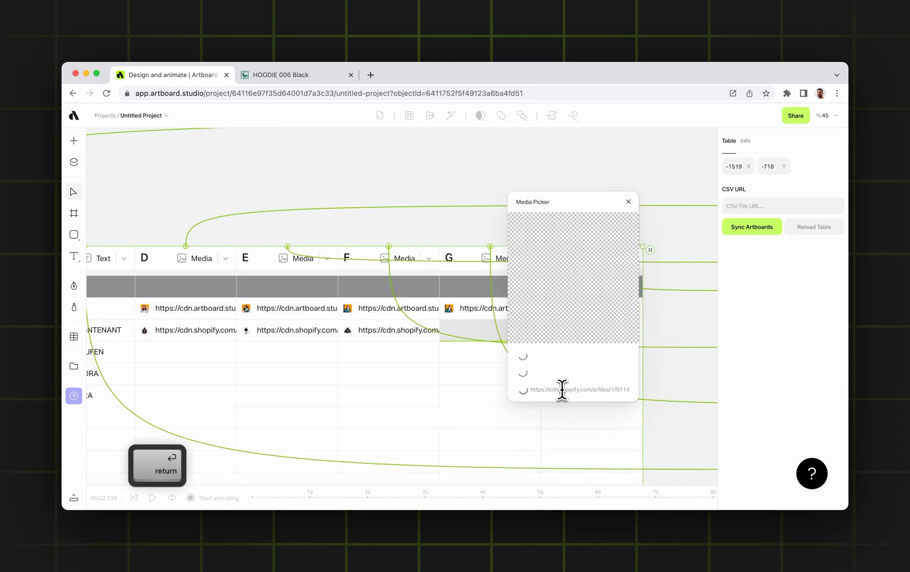
click(628, 202)
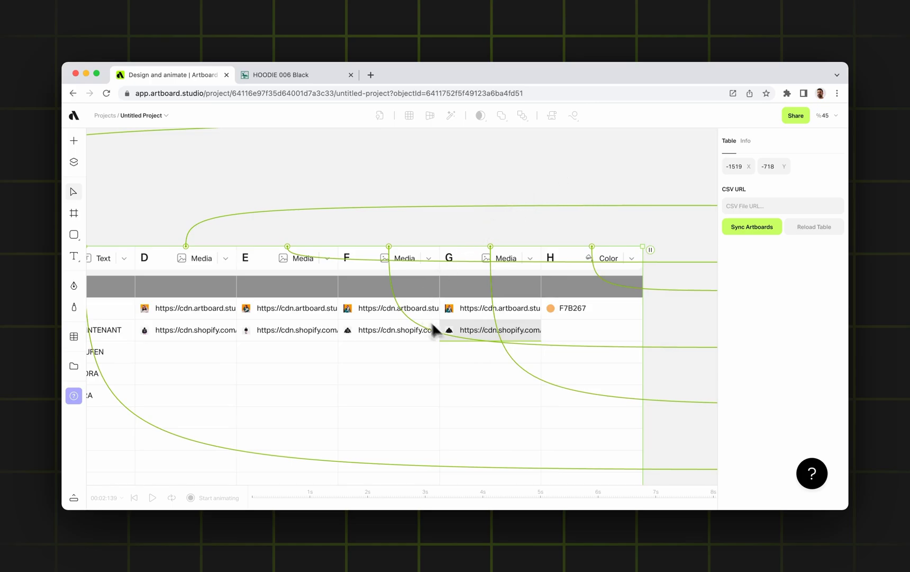
scroll(434, 330, left, 3)
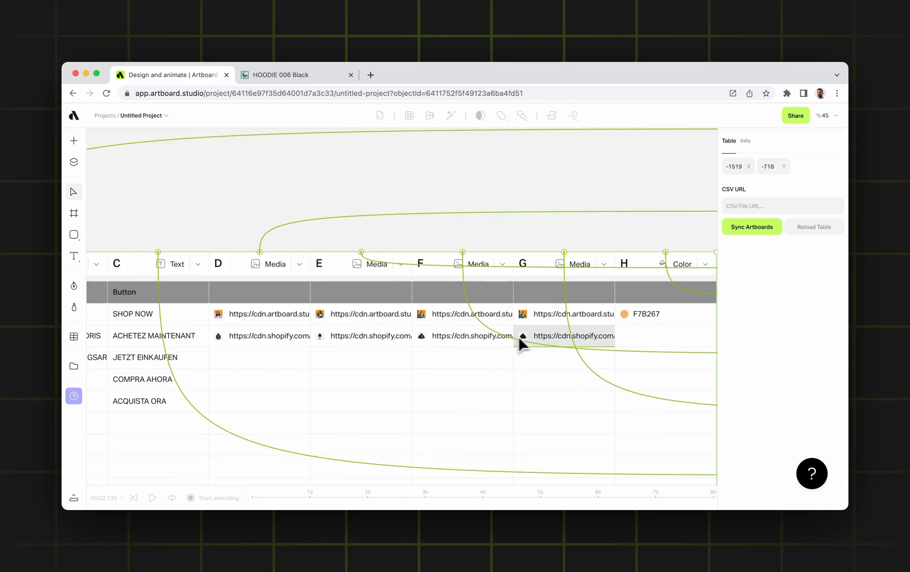
Step: Set cell H2's colour to purple BB84CF using the hue slider and shade square
scroll(521, 335, right, 3)
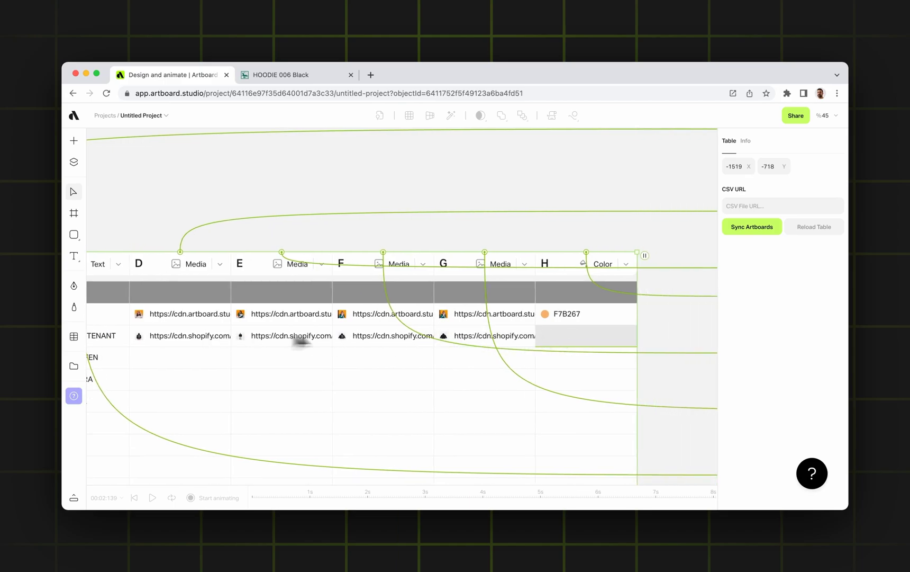
scroll(453, 340, up, 10)
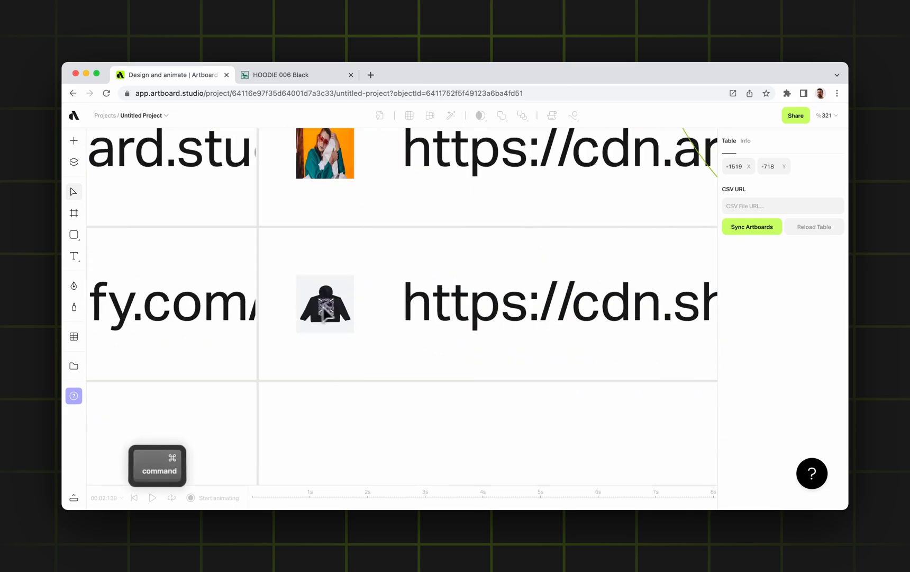
scroll(337, 306, up, 5)
scroll(295, 305, down, 10)
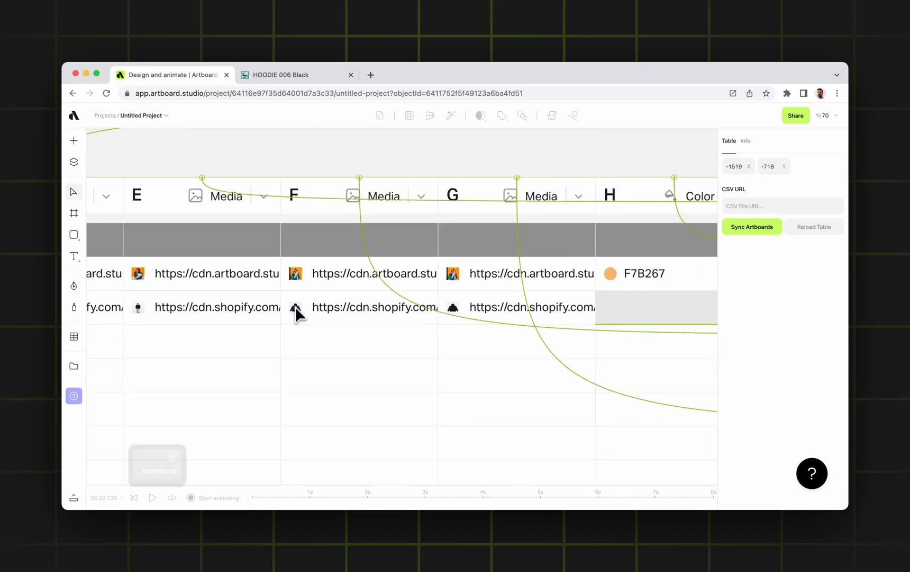
click(613, 313)
drag(754, 455, 762, 455)
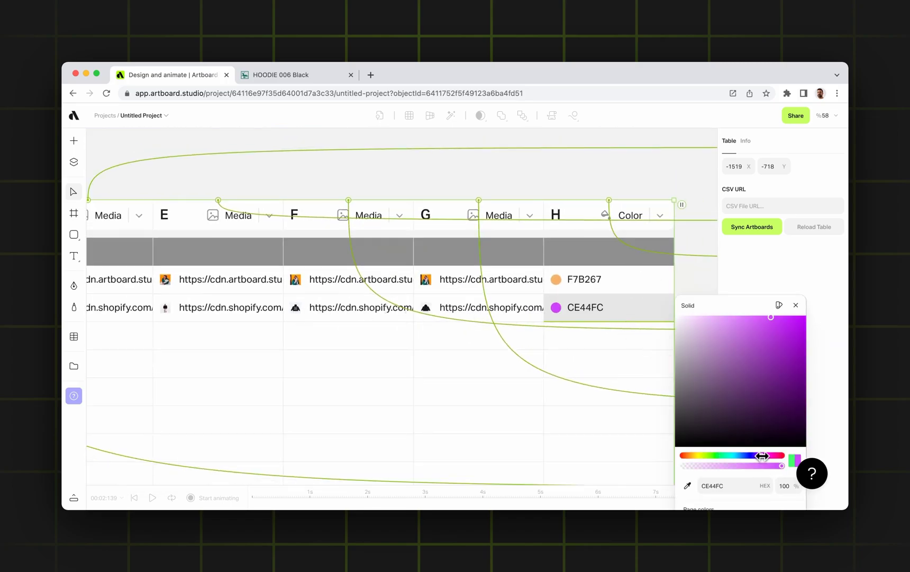
click(752, 335)
drag(752, 335, 371, 234)
click(414, 237)
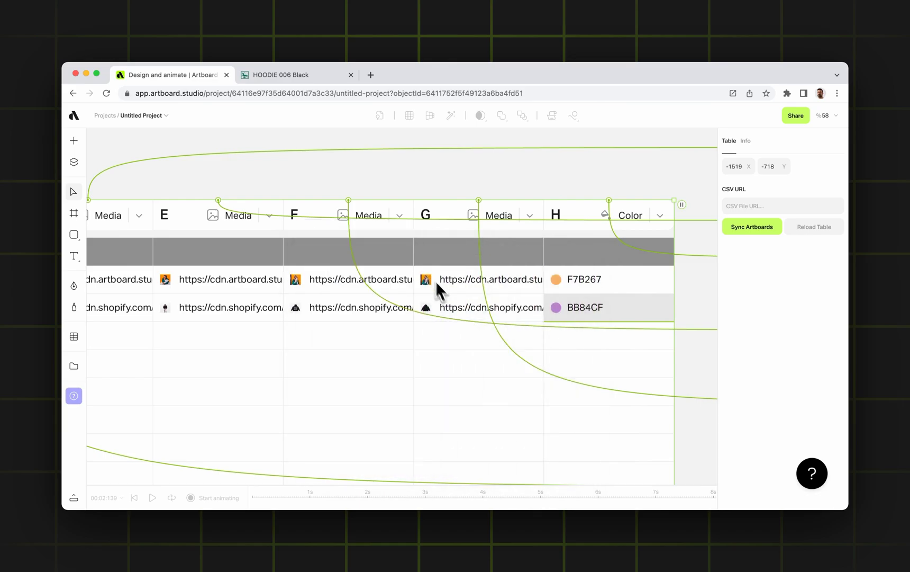
scroll(448, 292, down, 5)
Step: Shrink the language table to five rows
click(389, 444)
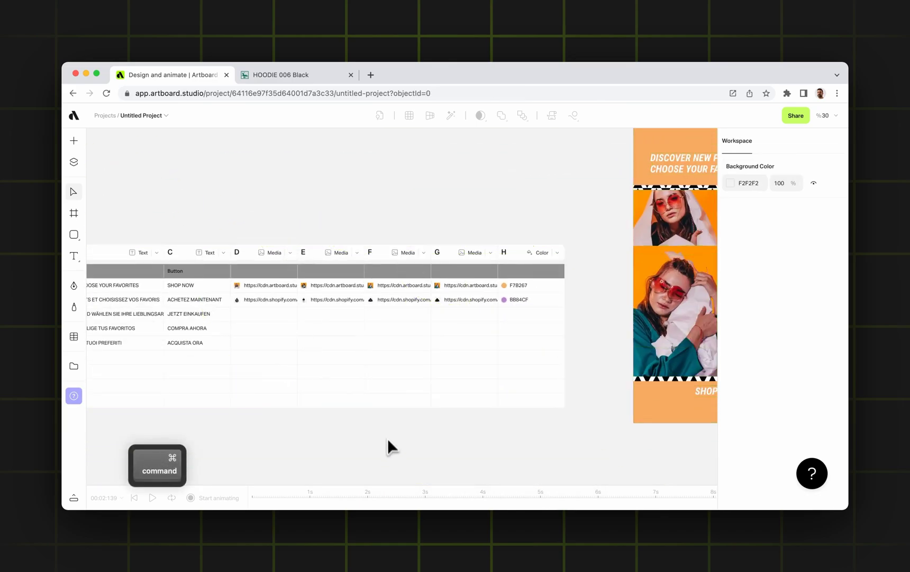
scroll(360, 317, left, 5)
click(375, 353)
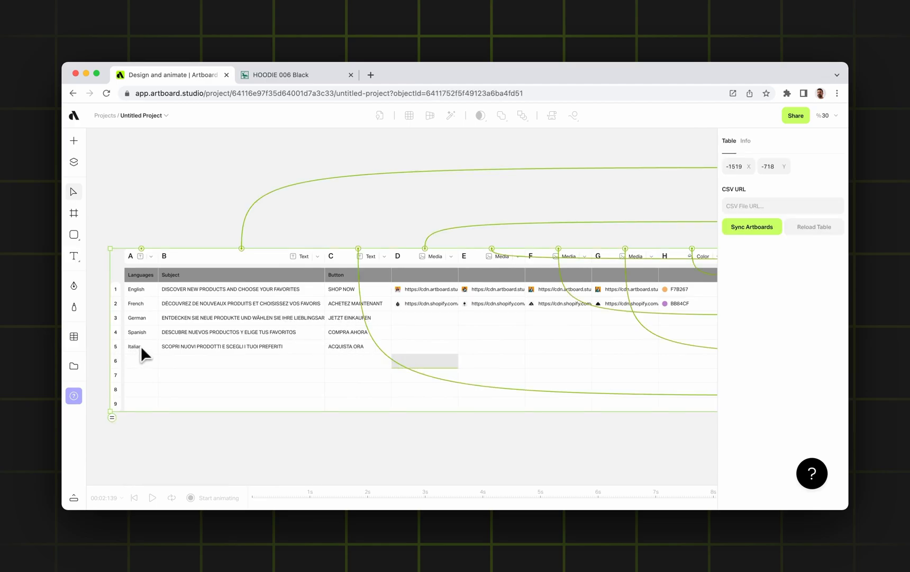
scroll(231, 305, right, 5)
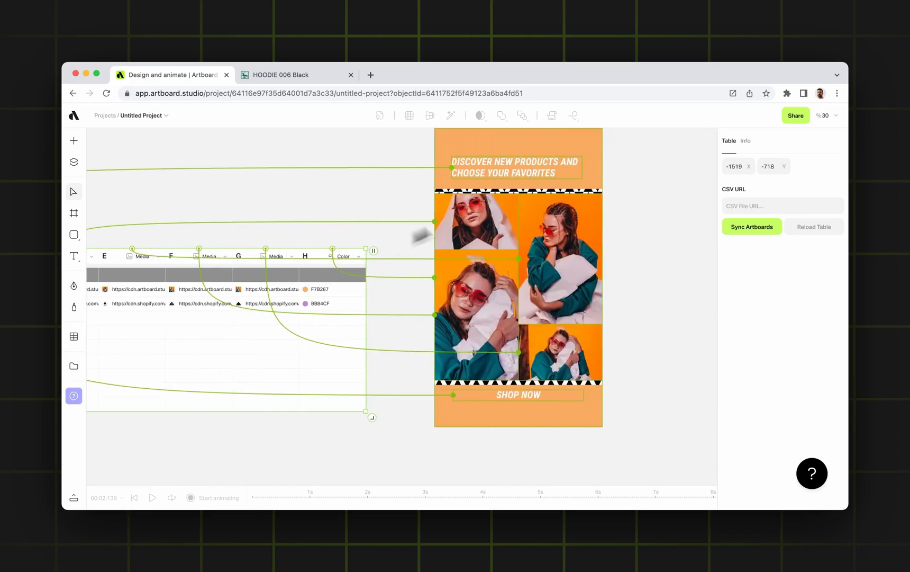
scroll(509, 162, left, 6)
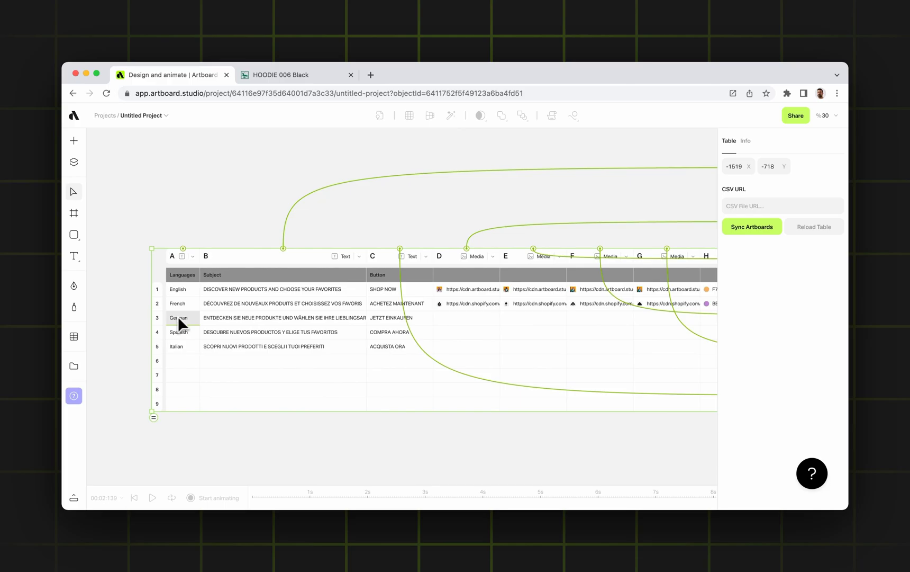
scroll(473, 383, right, 2)
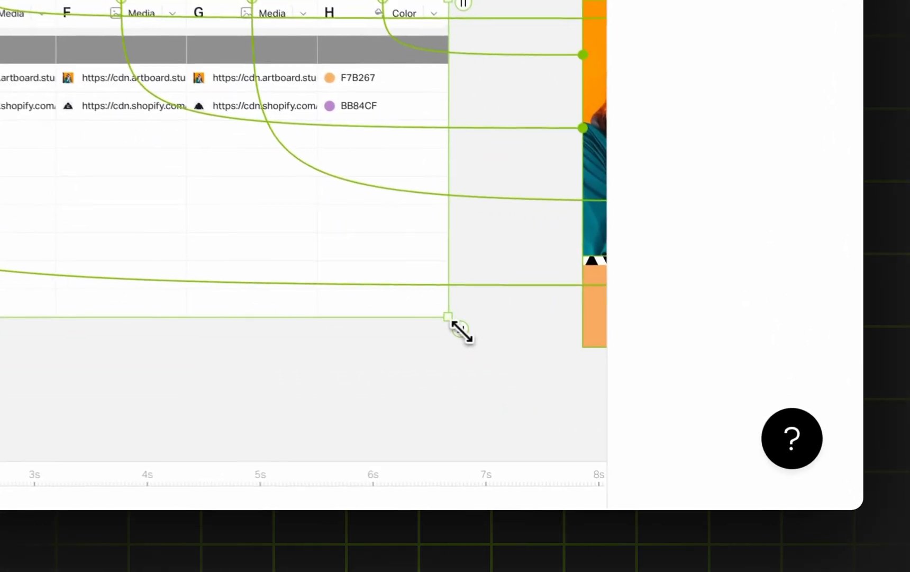
drag(461, 332, 440, 212)
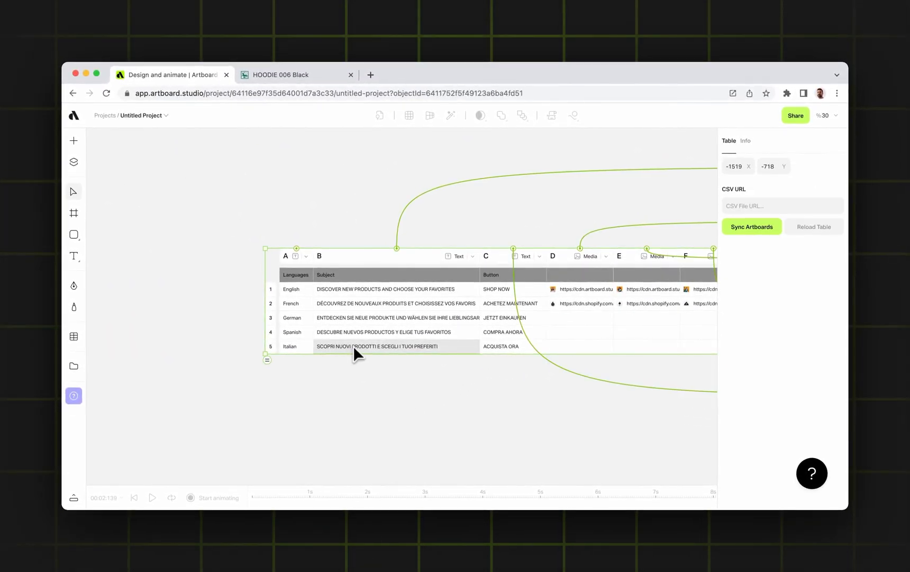
Step: Clear the German, Spanish and Italian language, subject and button text cells
key(BackSpace)
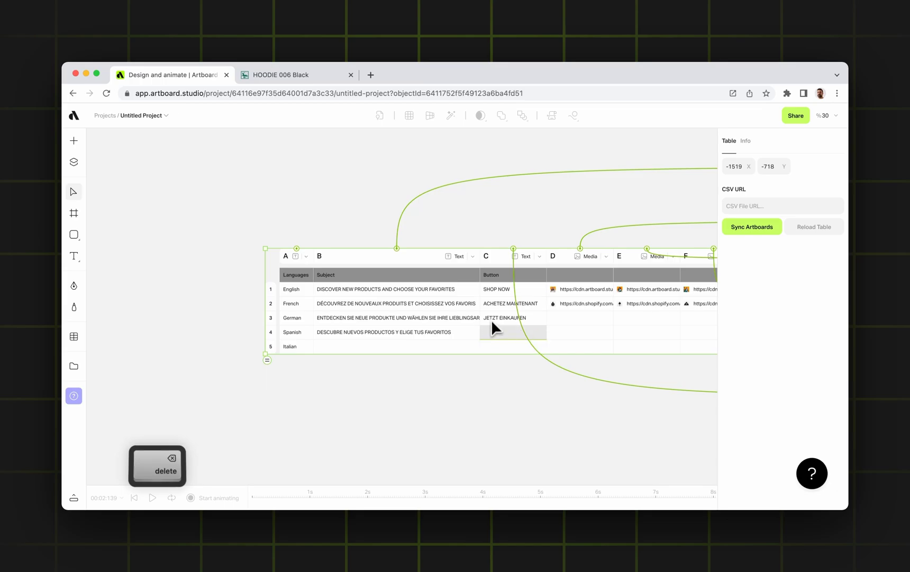
click(493, 317)
key(BackSpace)
click(435, 319)
key(BackSpace)
click(407, 332)
key(BackSpace)
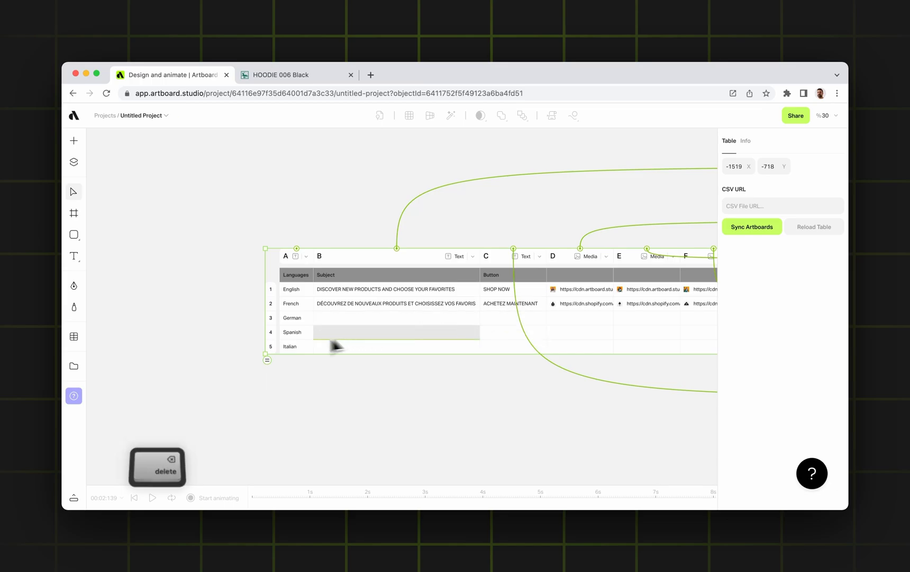
key(BackSpace)
click(301, 317)
key(BackSpace)
click(328, 381)
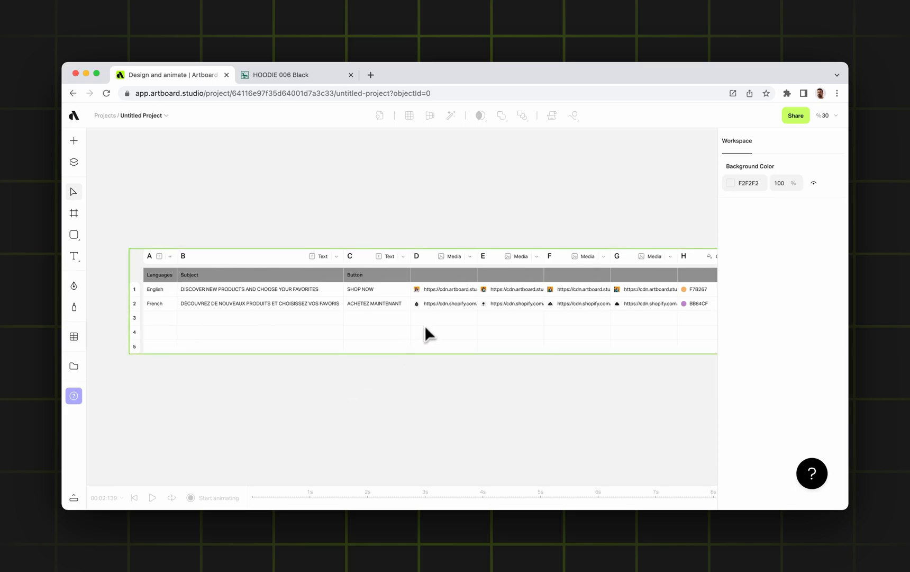
Step: Search the Unsplash photo library for fashion images
super+scroll(424, 325, up, 5)
super+scroll(469, 332, down, 5)
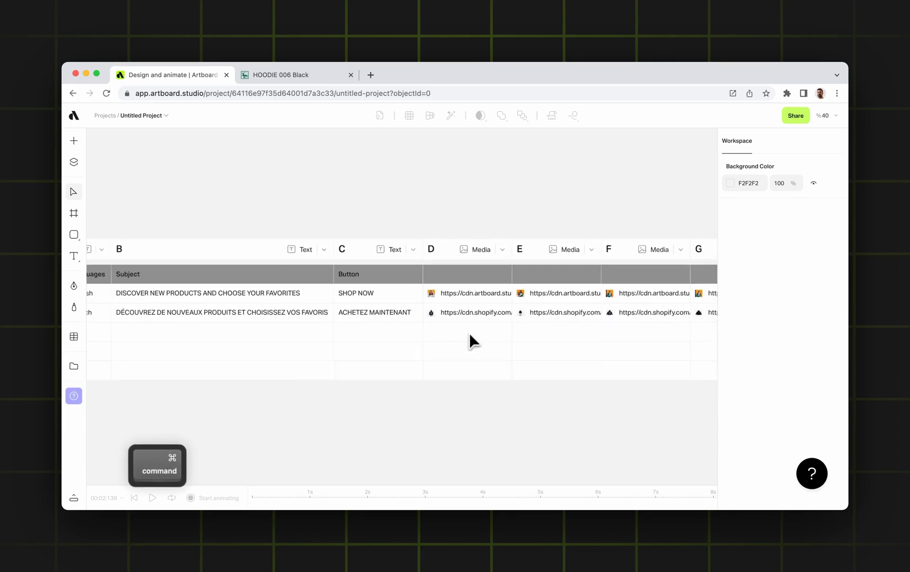
click(79, 146)
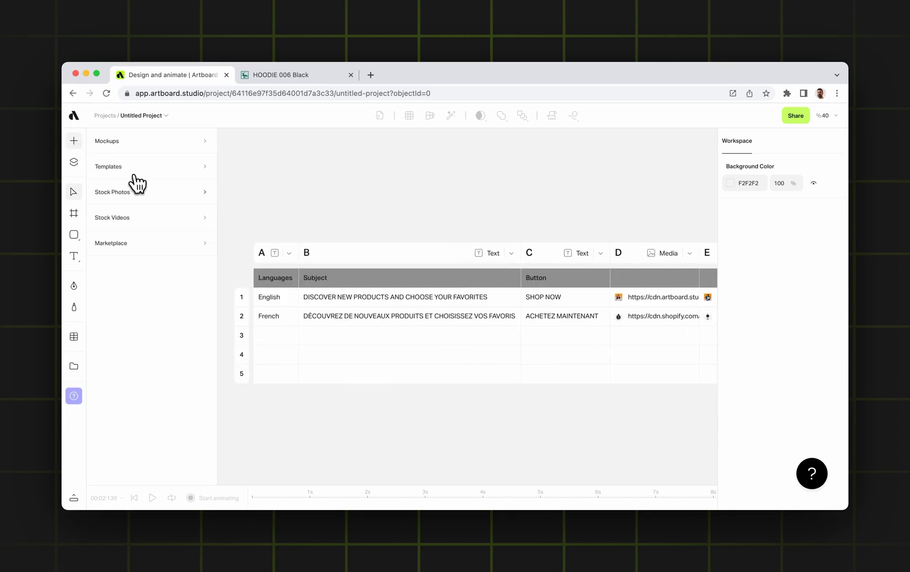
click(131, 198)
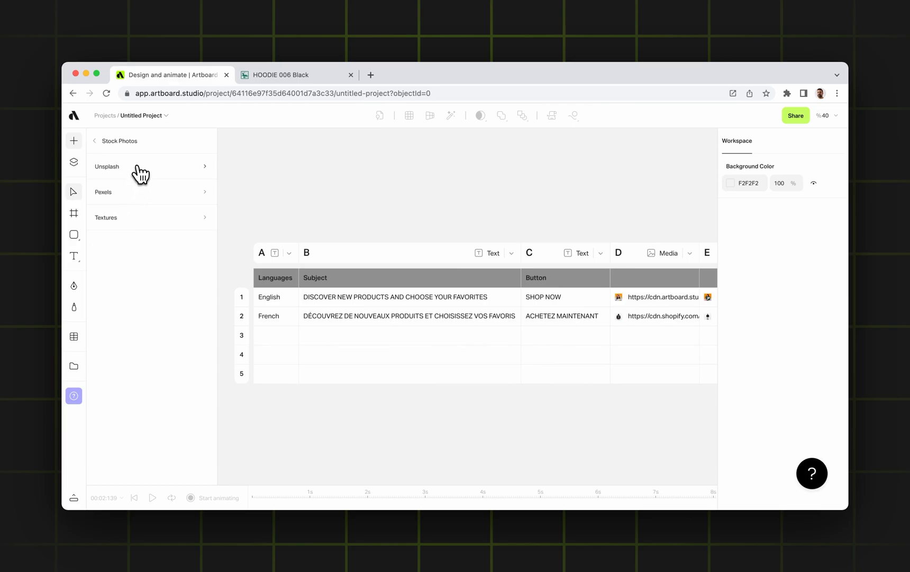
click(139, 169)
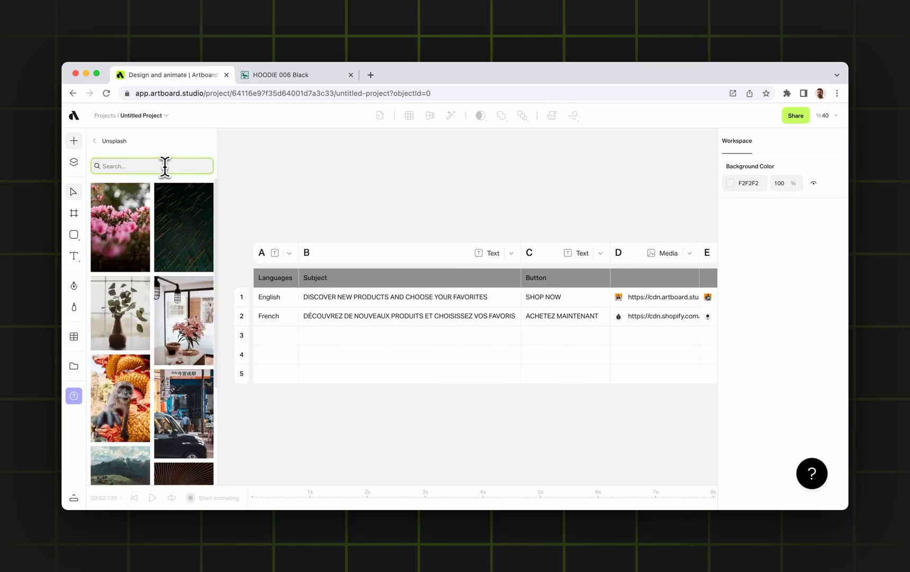
key(Return)
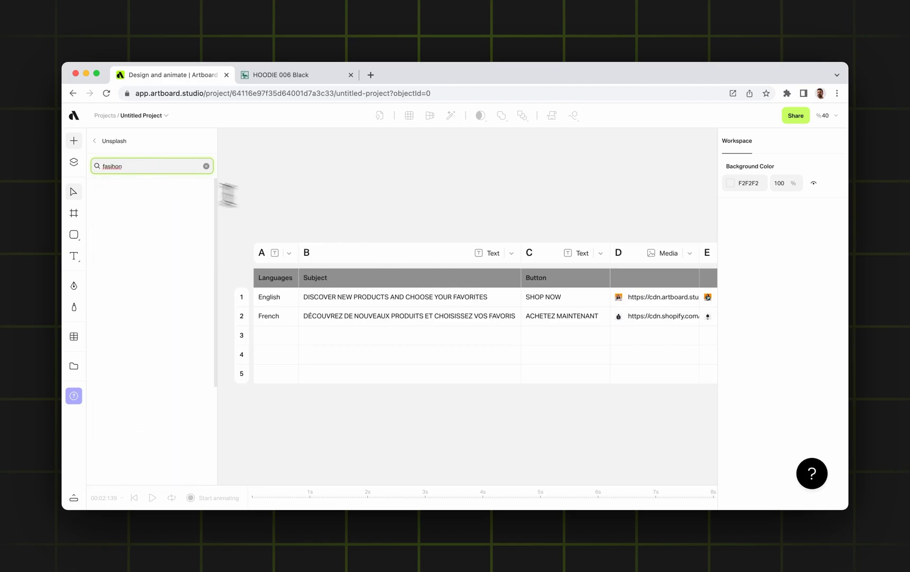
scroll(561, 206, down, 5)
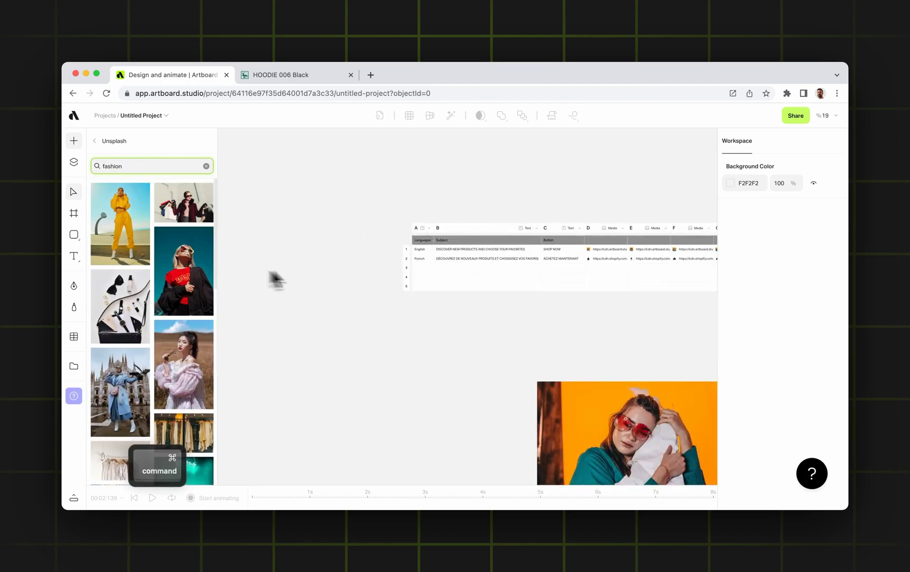
scroll(307, 272, left, 3)
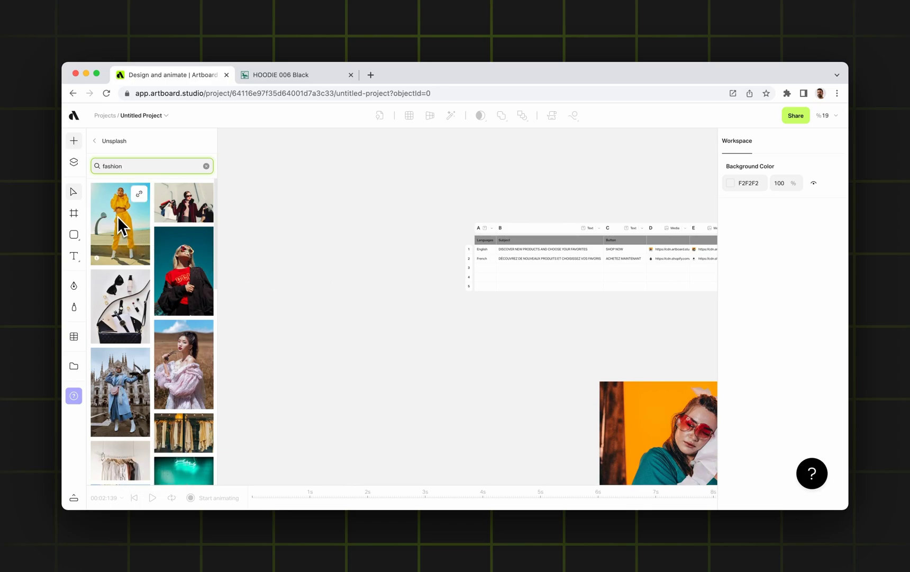
Step: Place the yellow-outfit, red-top, pink-dress and Milan photos on the canvas
click(134, 241)
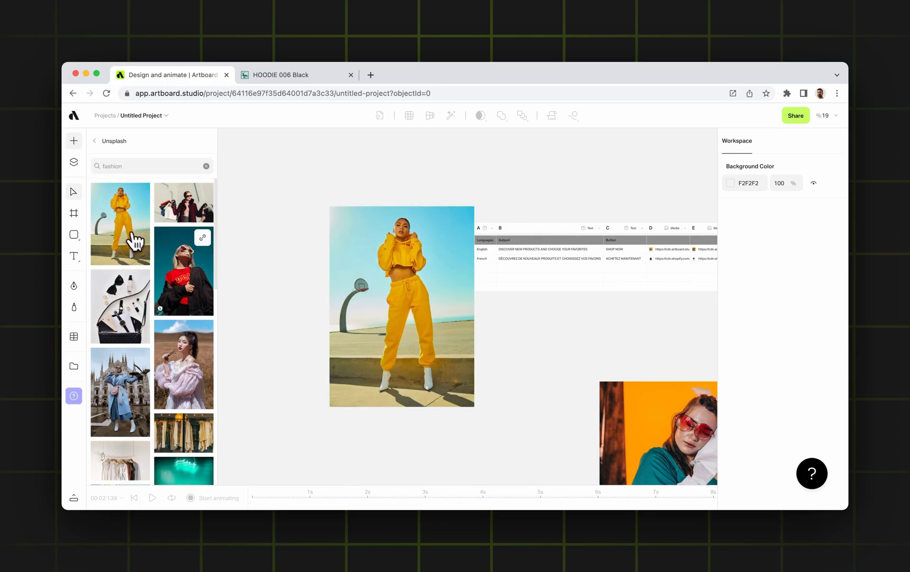
drag(370, 297, 311, 259)
scroll(348, 272, left, 3)
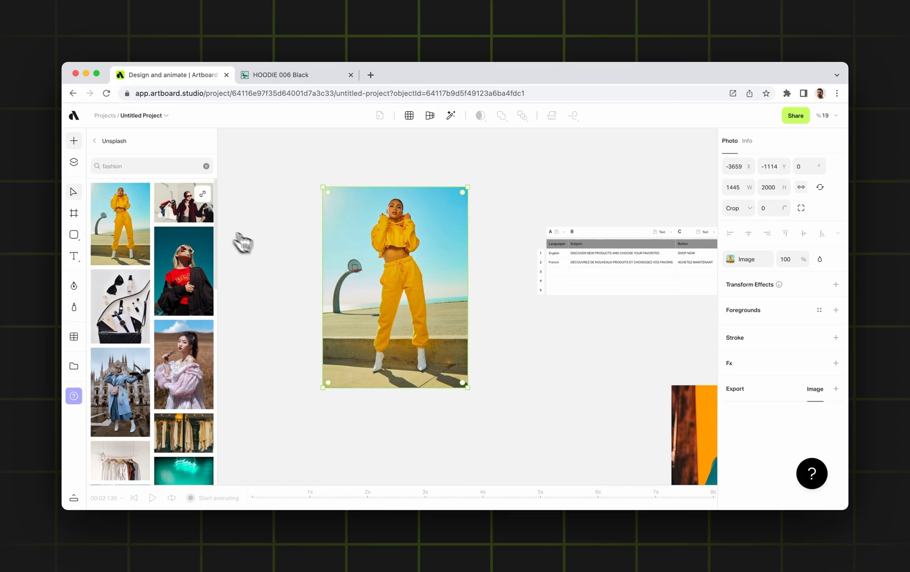
drag(196, 273, 313, 301)
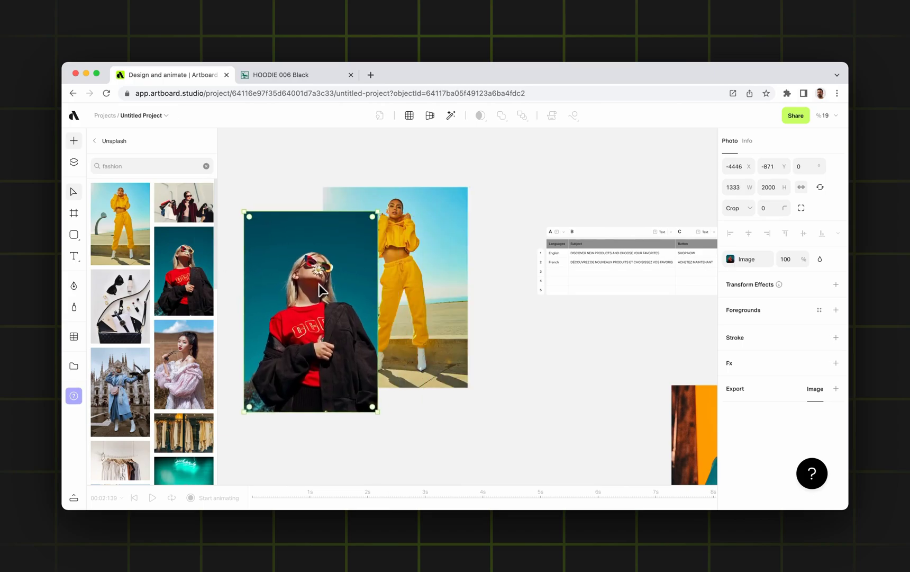
drag(211, 350, 398, 338)
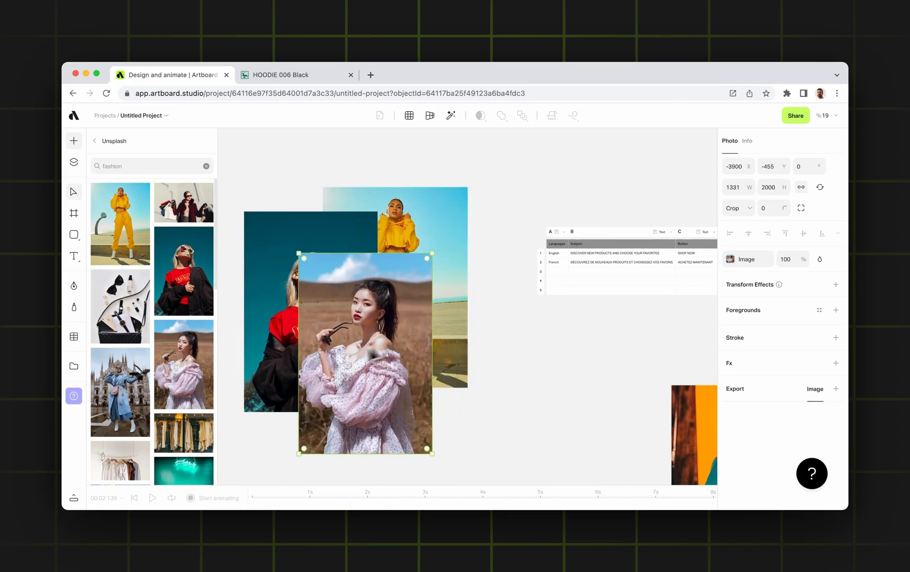
click(144, 391)
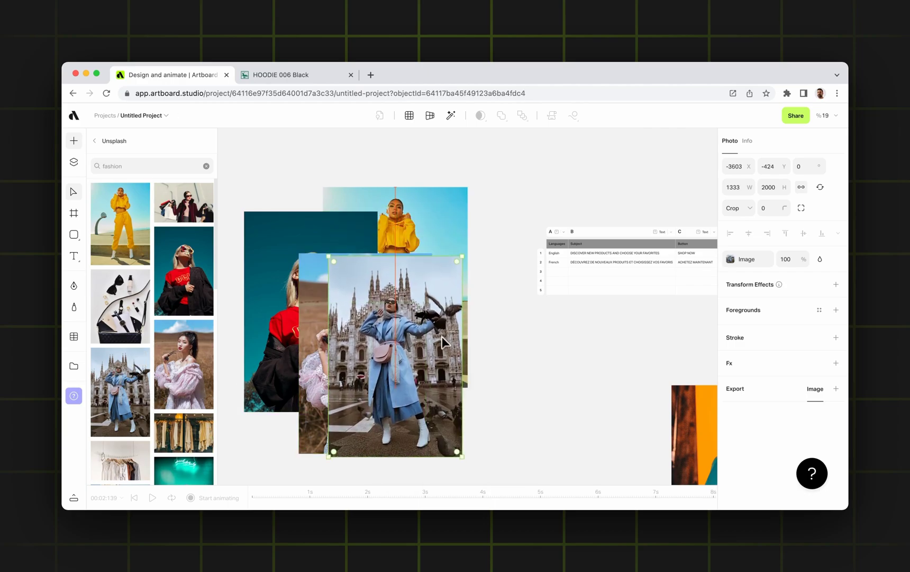
scroll(361, 278, down, 3)
scroll(355, 271, right, 5)
scroll(372, 281, left, 5)
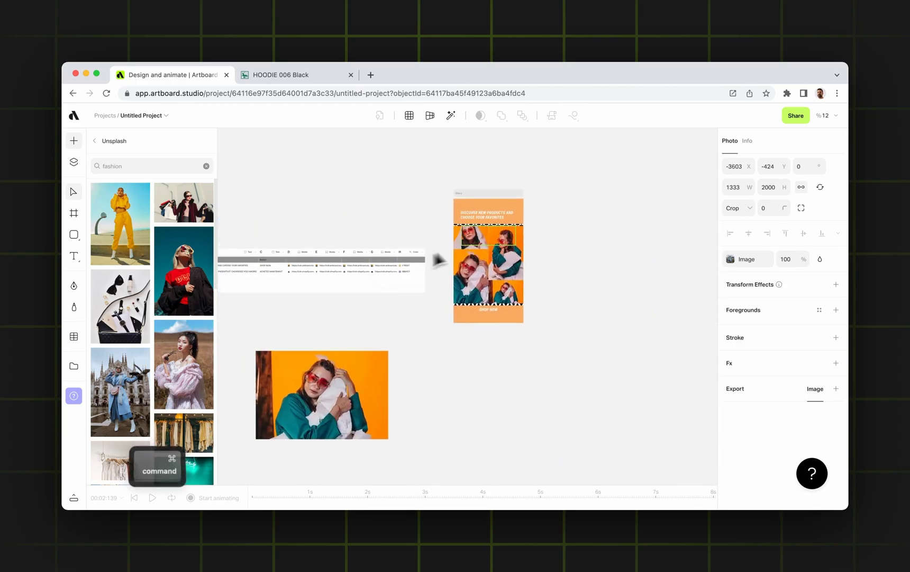
scroll(500, 287, up, 3)
scroll(503, 290, down, 2)
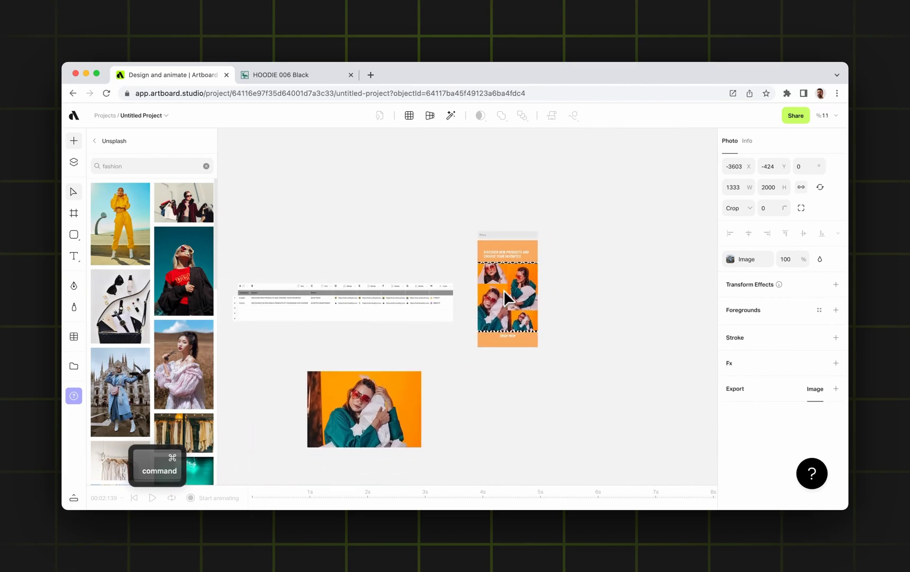
scroll(503, 294, left, 4)
scroll(517, 344, up, 6)
Step: Link the yellow-outfit photo into cell D3 and close the Unsplash browser
click(517, 344)
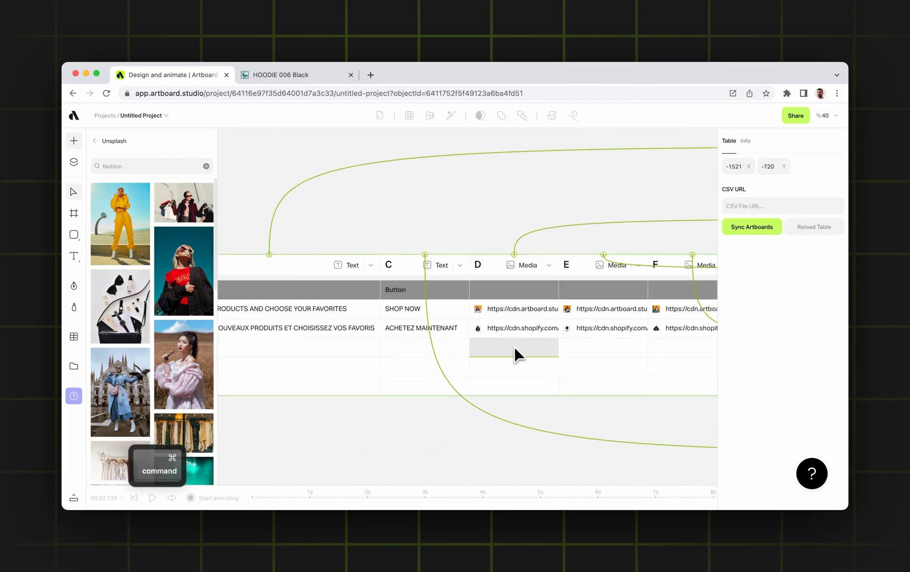
click(514, 356)
scroll(536, 352, down, 3)
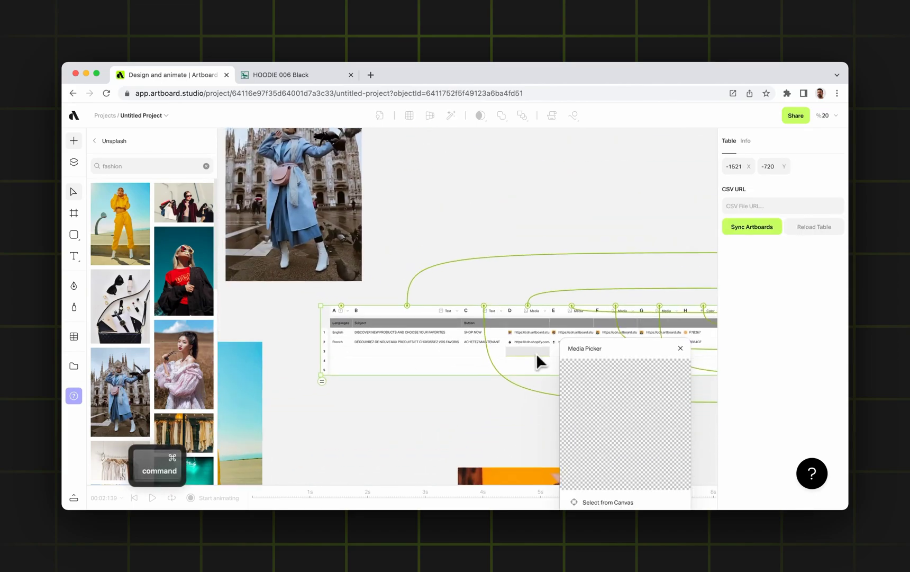
drag(594, 358, 571, 196)
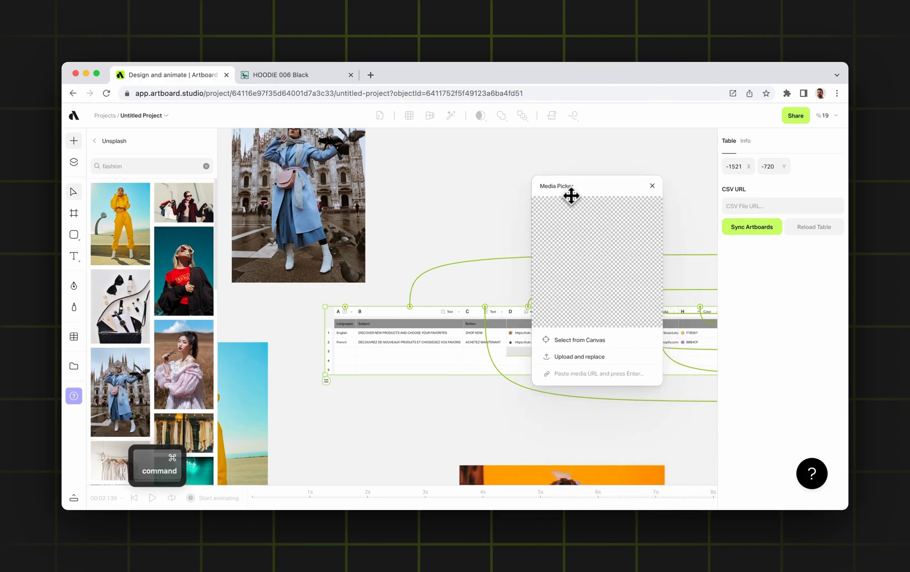
click(581, 340)
scroll(501, 309, down, 3)
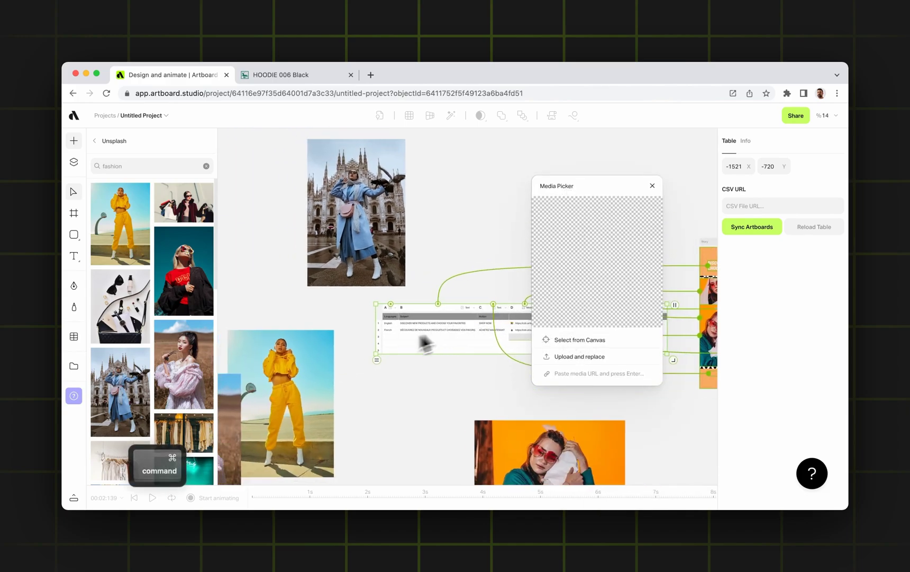
scroll(300, 351, left, 3)
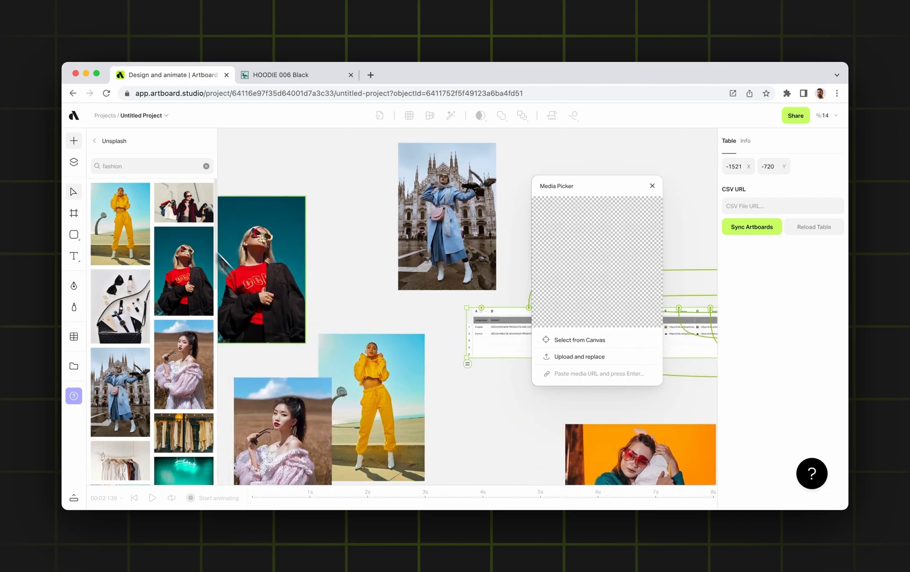
click(401, 402)
click(652, 186)
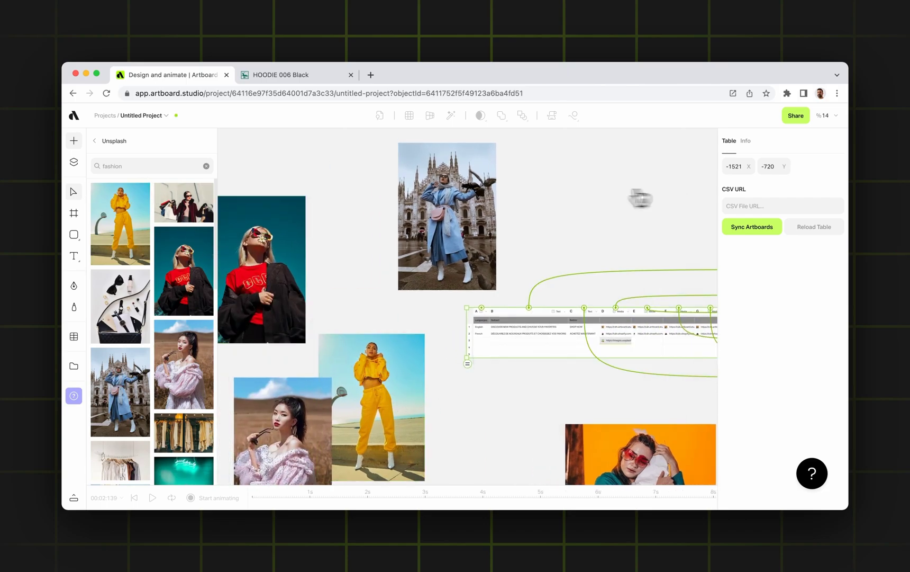
click(74, 141)
scroll(630, 333, up, 3)
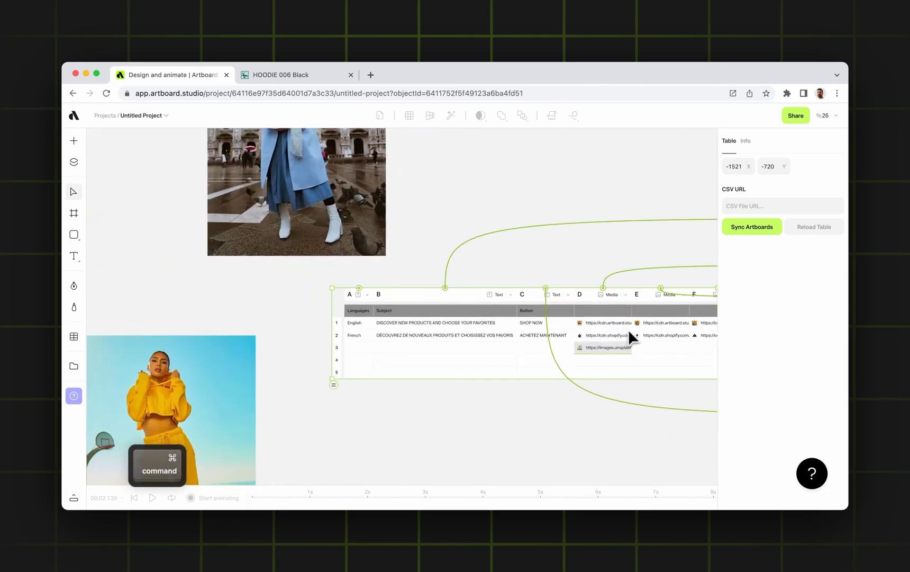
Step: Assign the Milan photo to cell E3
click(660, 348)
drag(714, 352, 514, 189)
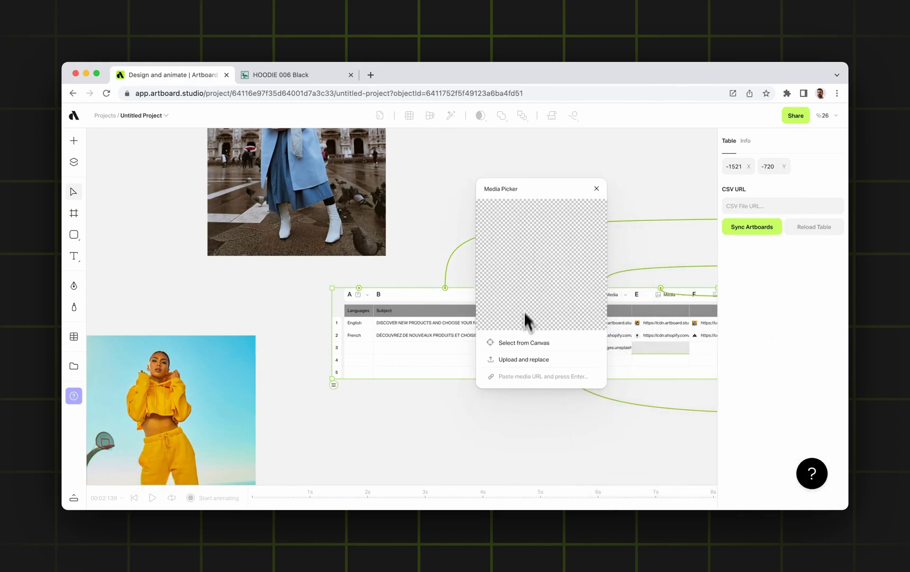
scroll(321, 211, down, 3)
click(313, 243)
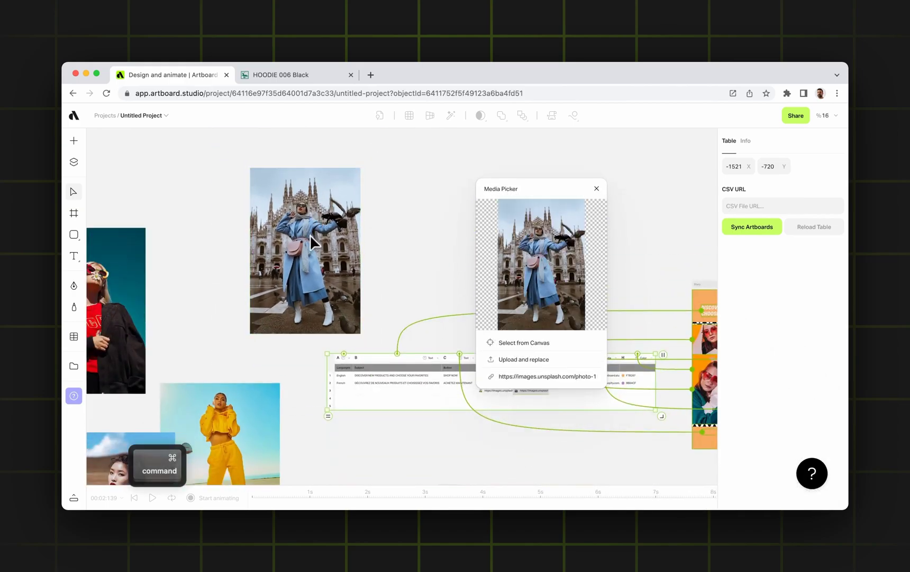
click(596, 188)
scroll(565, 389, up, 3)
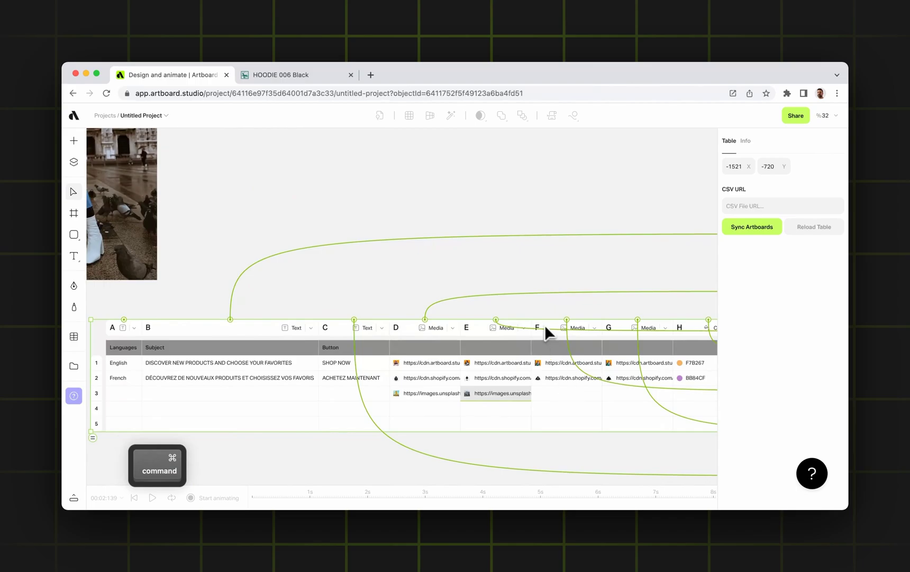
Step: Assign the red-top photo to cell F3 using Select from Canvas
click(561, 391)
drag(606, 395, 541, 215)
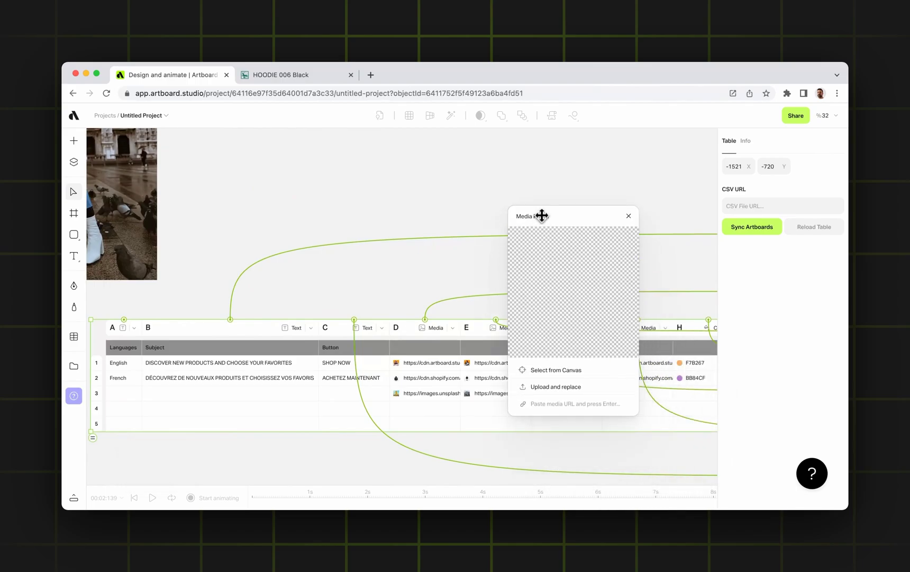
scroll(406, 317, down, 5)
click(565, 370)
scroll(405, 360, left, 5)
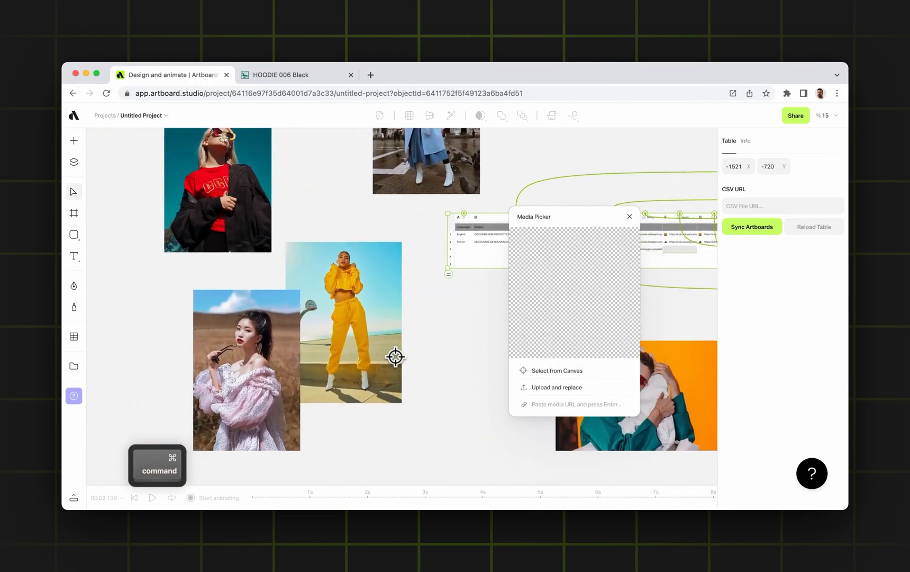
click(241, 221)
click(630, 217)
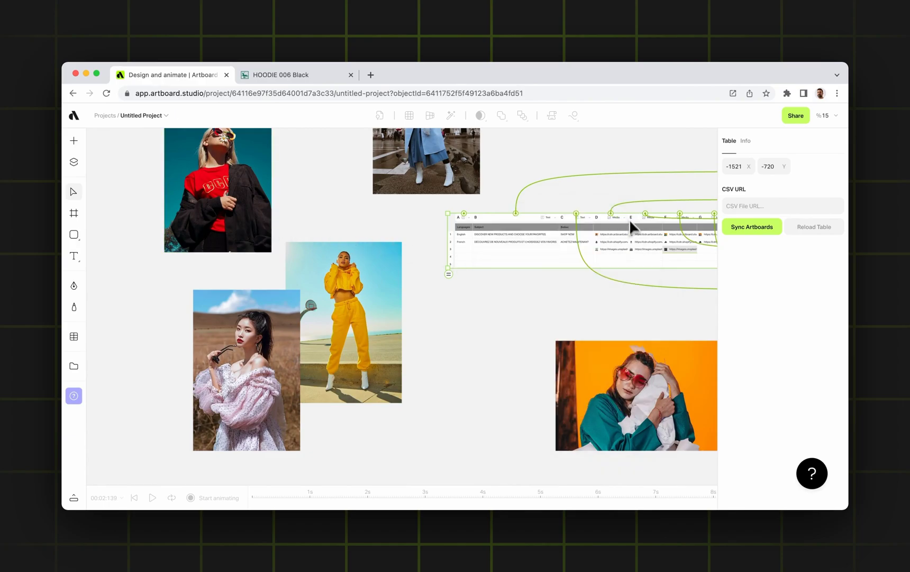
scroll(641, 243, right, 3)
Step: Assign the pink-dress photo to cell G3 using Select from Canvas
click(659, 309)
click(643, 249)
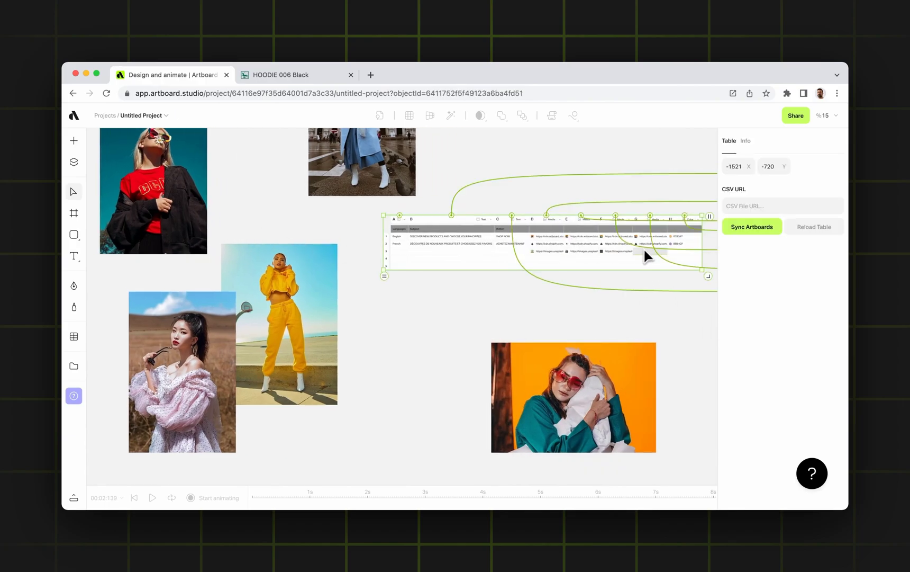
click(644, 250)
click(705, 410)
click(218, 374)
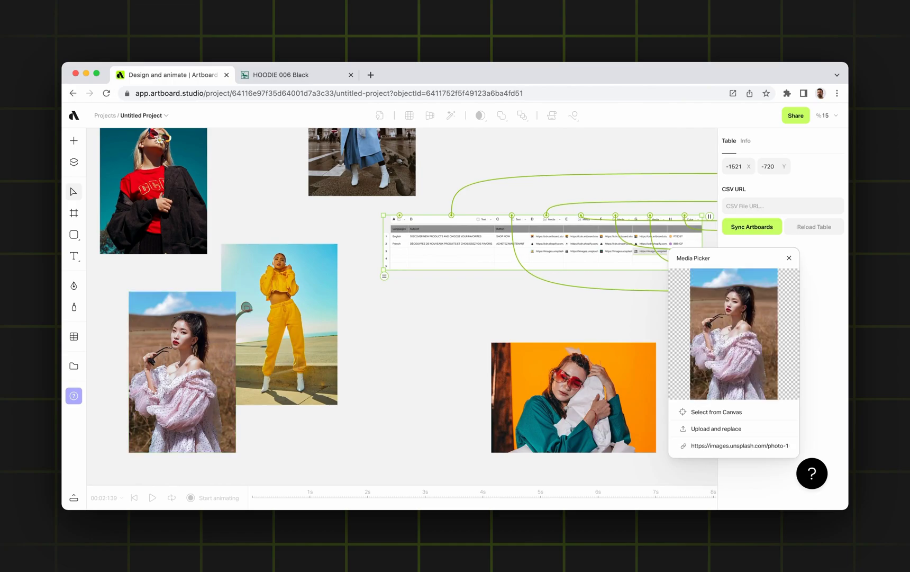
click(791, 248)
Step: Reopen cell F3's image chooser to check its linked photo
scroll(675, 260, up, 10)
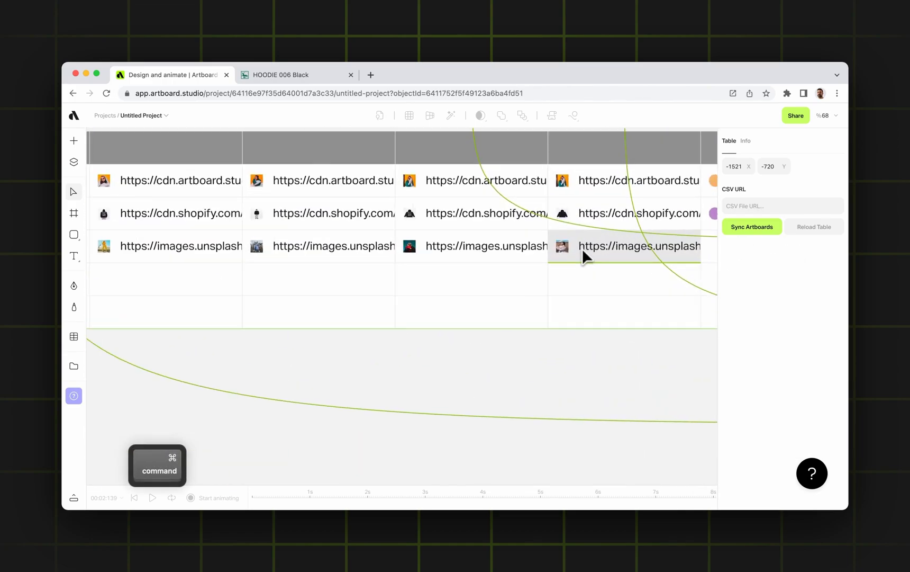
scroll(378, 245, left, 5)
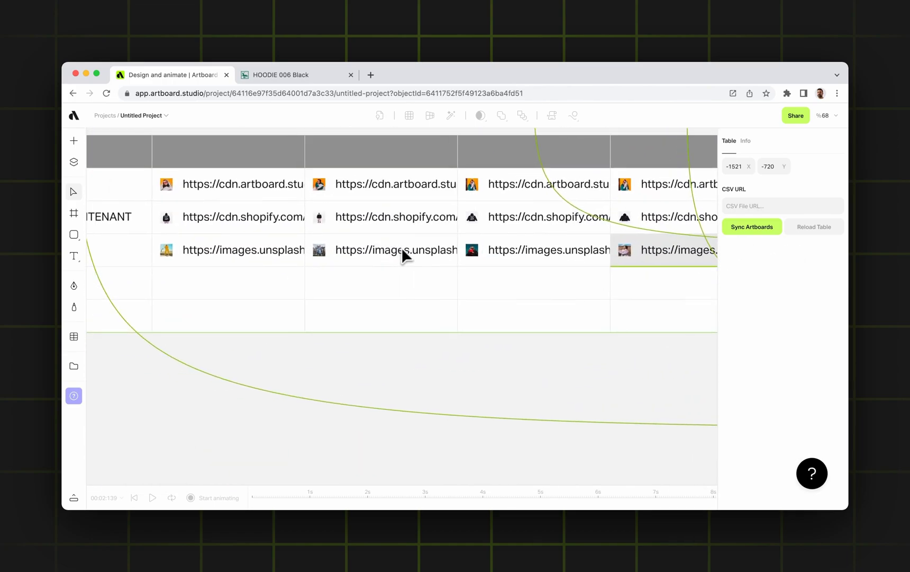
scroll(404, 253, right, 3)
scroll(404, 254, down, 3)
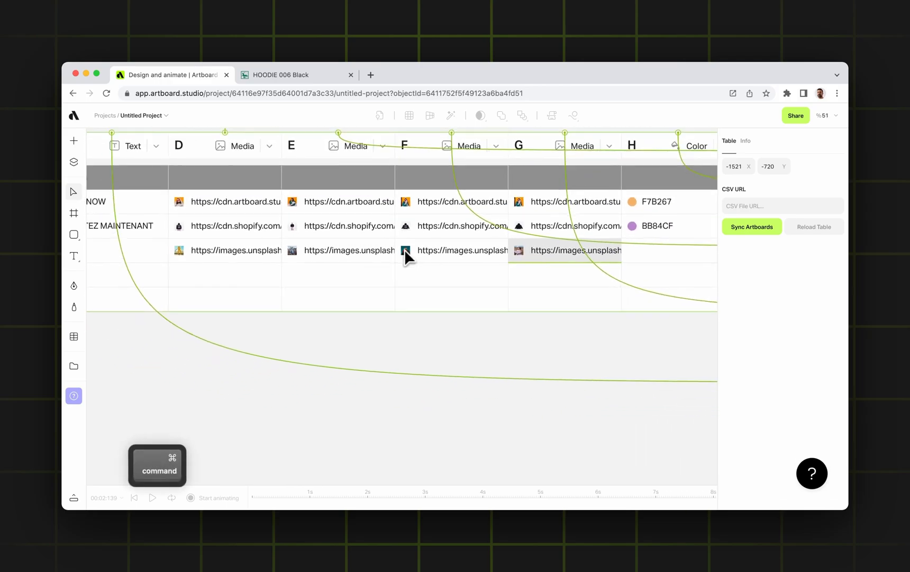
click(444, 316)
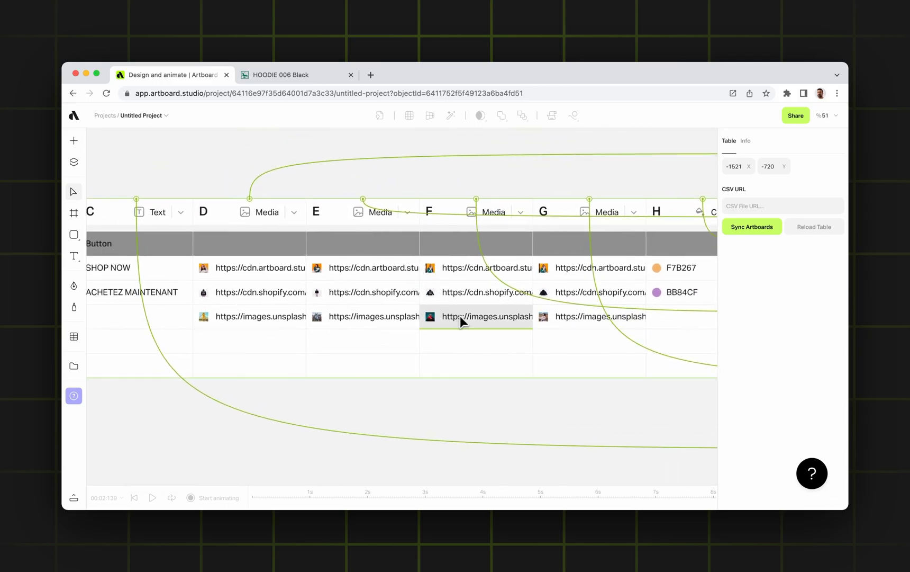
click(460, 316)
drag(582, 318, 359, 185)
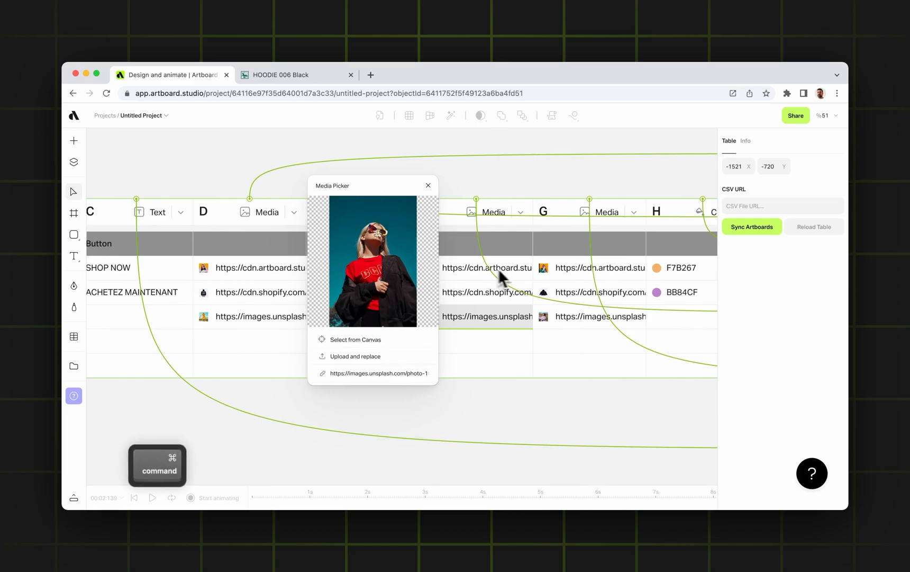
scroll(498, 268, down, 3)
click(428, 186)
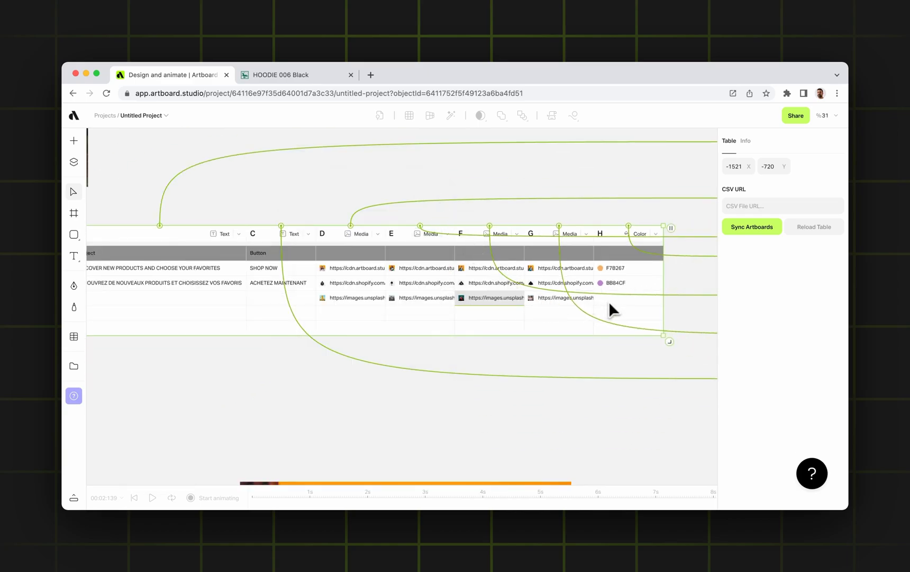
scroll(635, 304, up, 3)
Step: Set cell H3 to dark brown 8F5023, then reselect the table
click(636, 302)
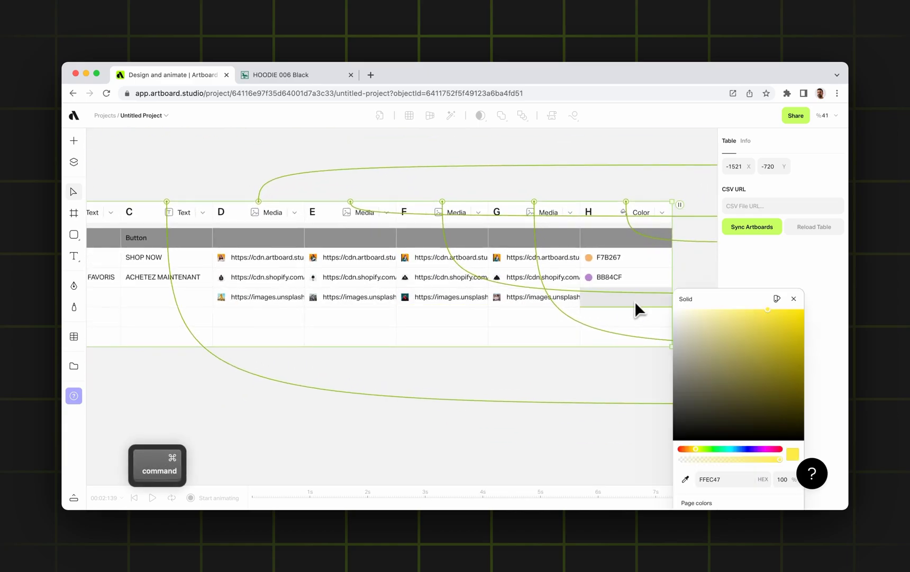
drag(688, 301, 449, 252)
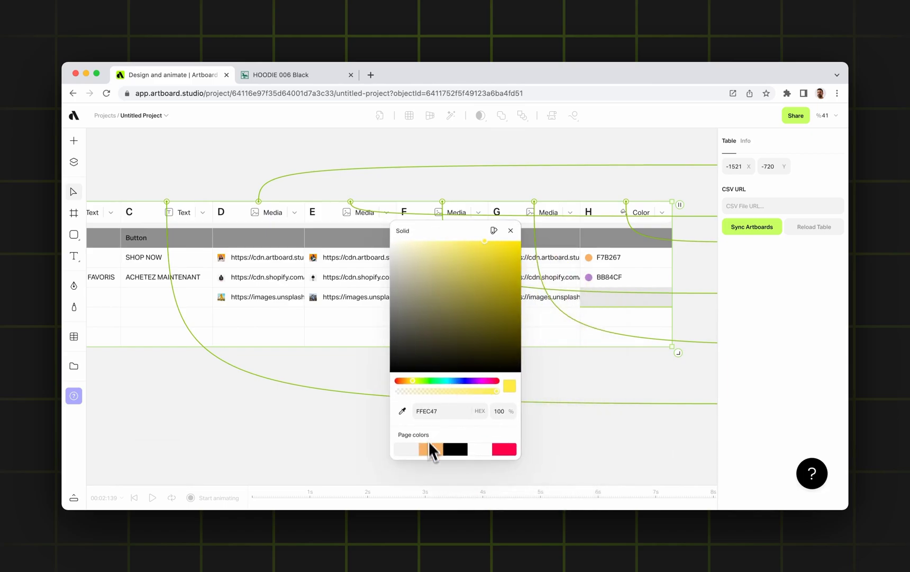
drag(408, 382, 404, 380)
click(473, 315)
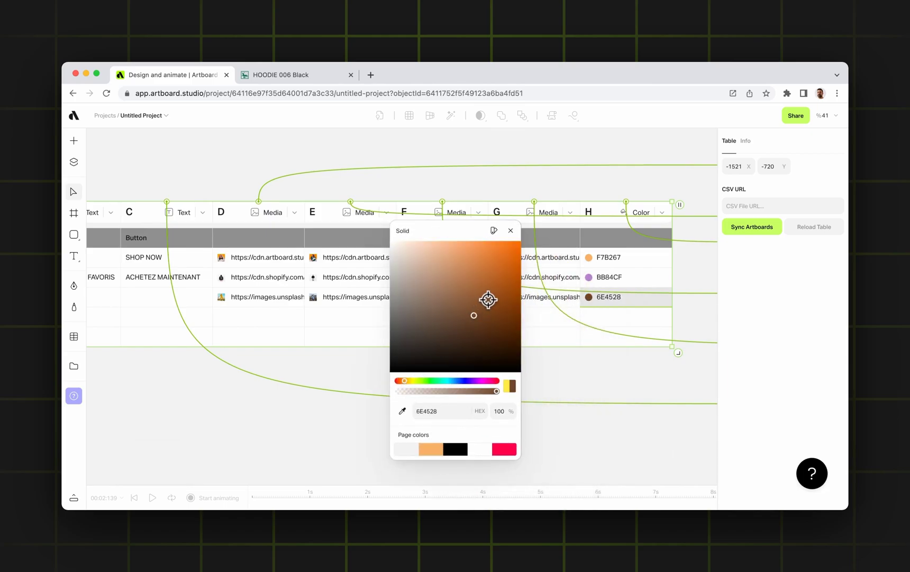
click(510, 230)
scroll(514, 288, down, 5)
click(500, 364)
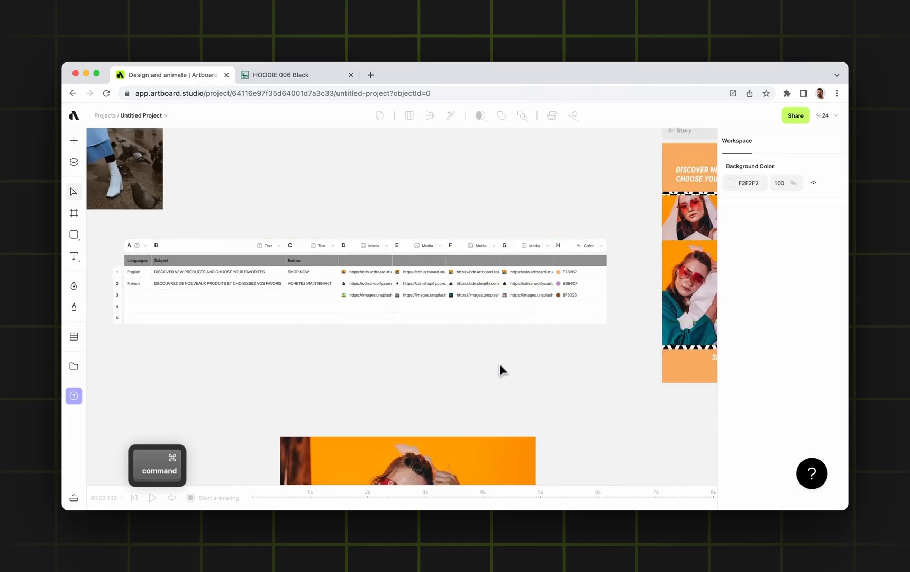
click(488, 320)
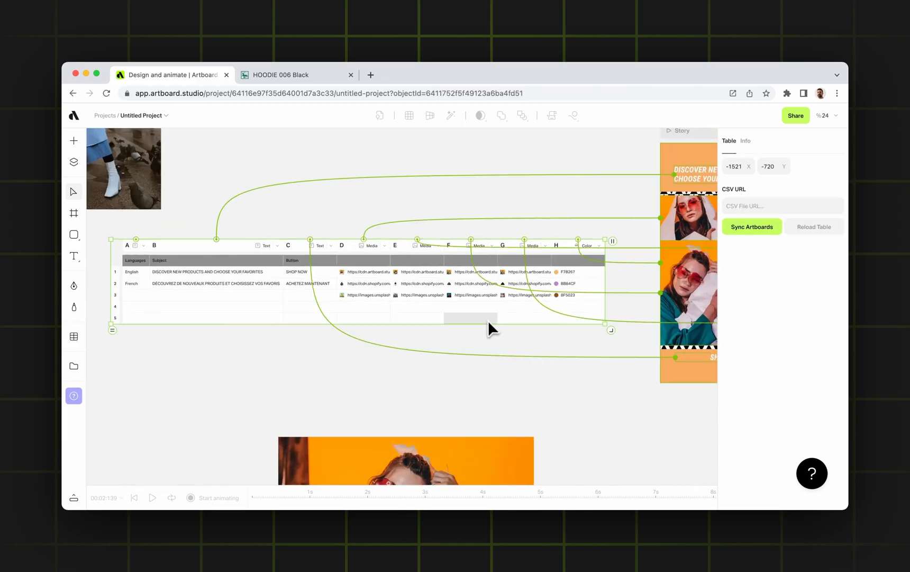
scroll(489, 320, right, 5)
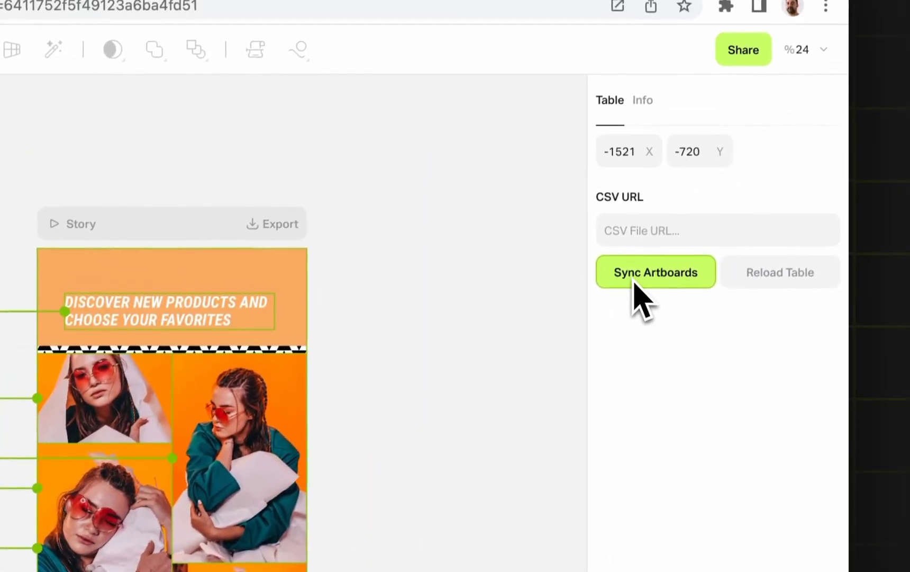
Step: Sync Artboards to generate the stories, then play the second and brown third animations
click(625, 291)
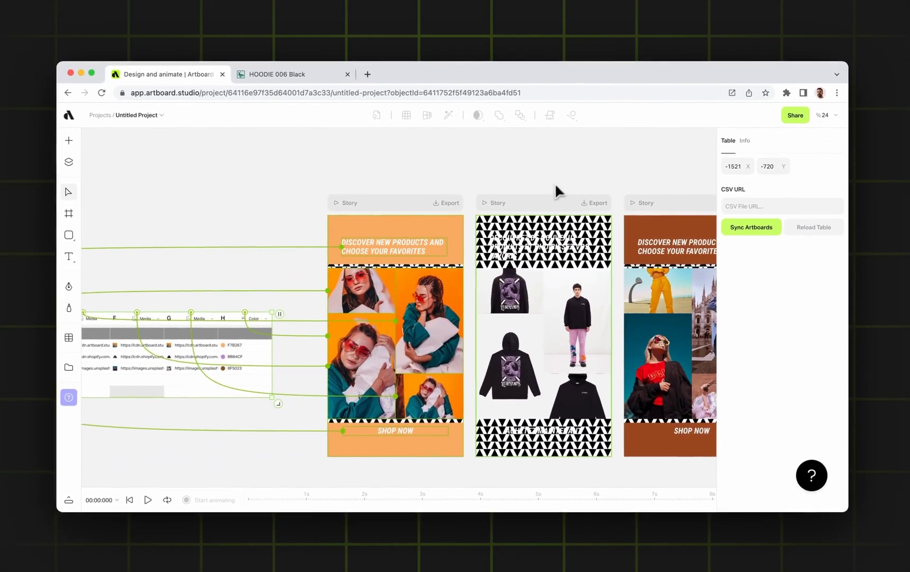
click(550, 203)
key(space)
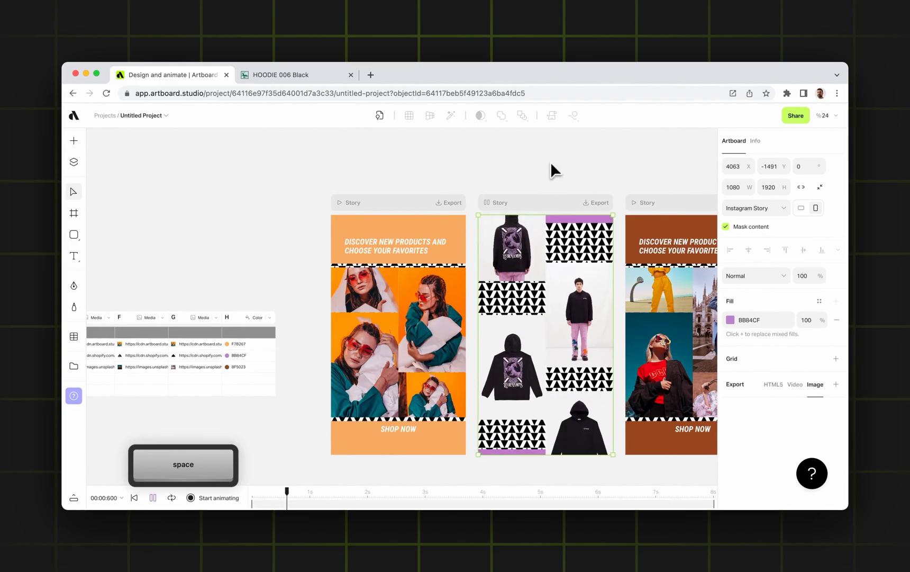
scroll(551, 161, right, 3)
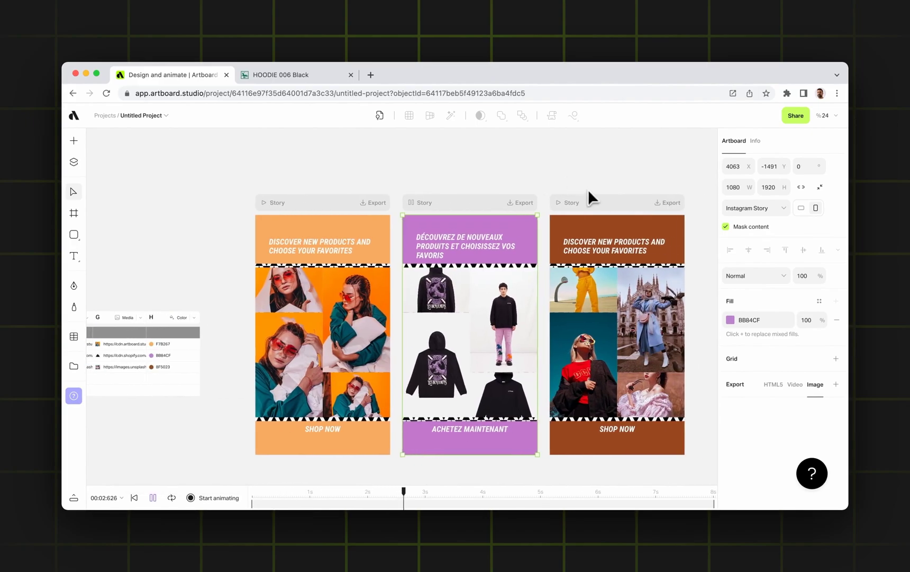
click(591, 199)
key(space)
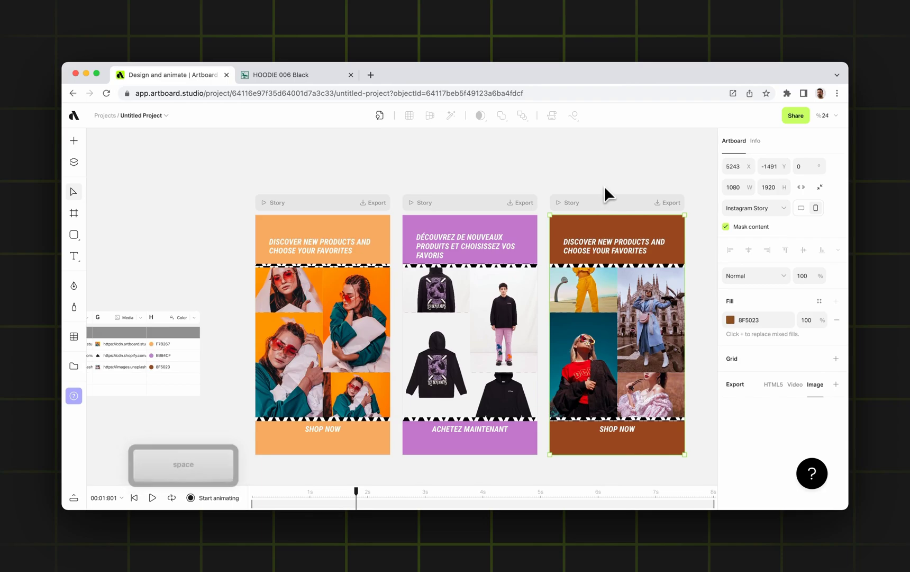
Step: Replay the purple middle story's animation
scroll(589, 199, left, 10)
scroll(352, 320, up, 5)
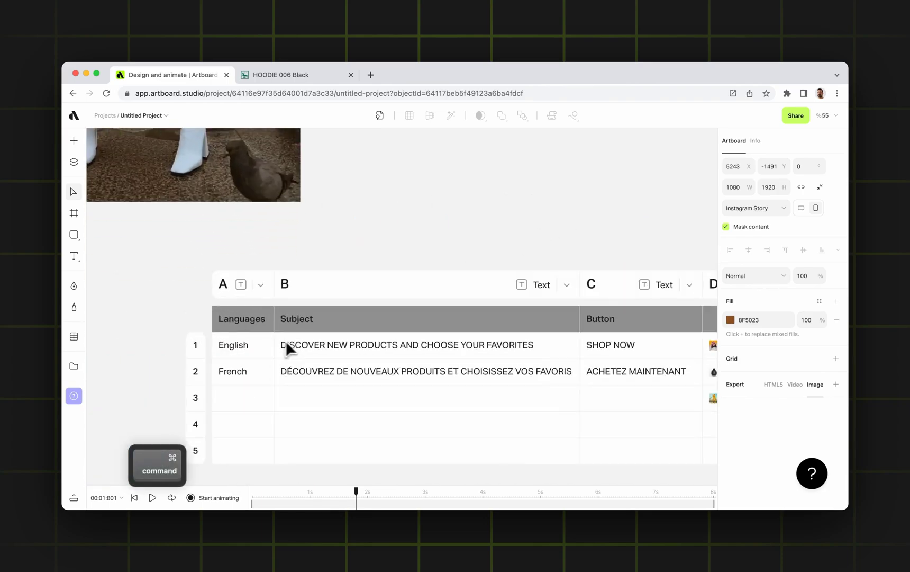
scroll(291, 349, right, 3)
scroll(208, 373, left, 2)
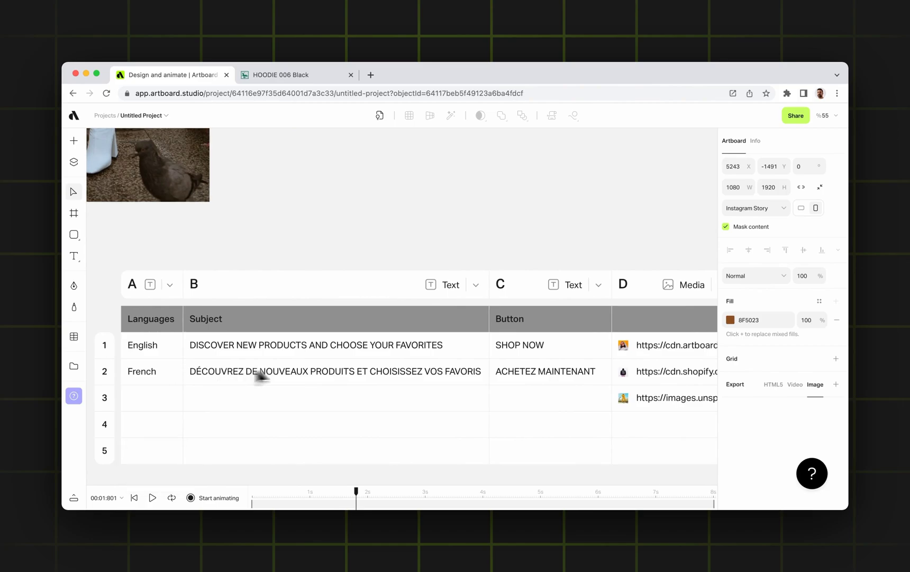
scroll(258, 374, right, 7)
scroll(438, 373, right, 7)
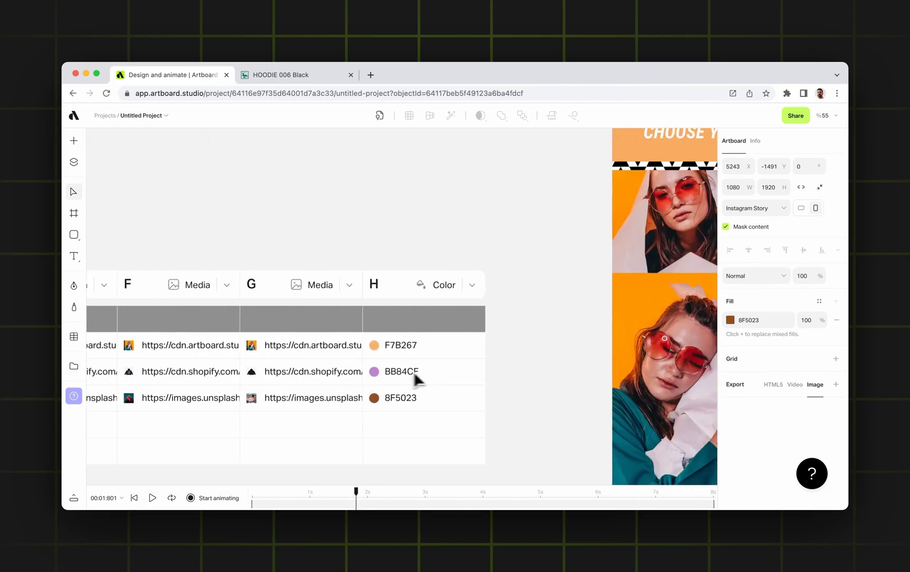
scroll(426, 361, right, 4)
scroll(385, 350, down, 5)
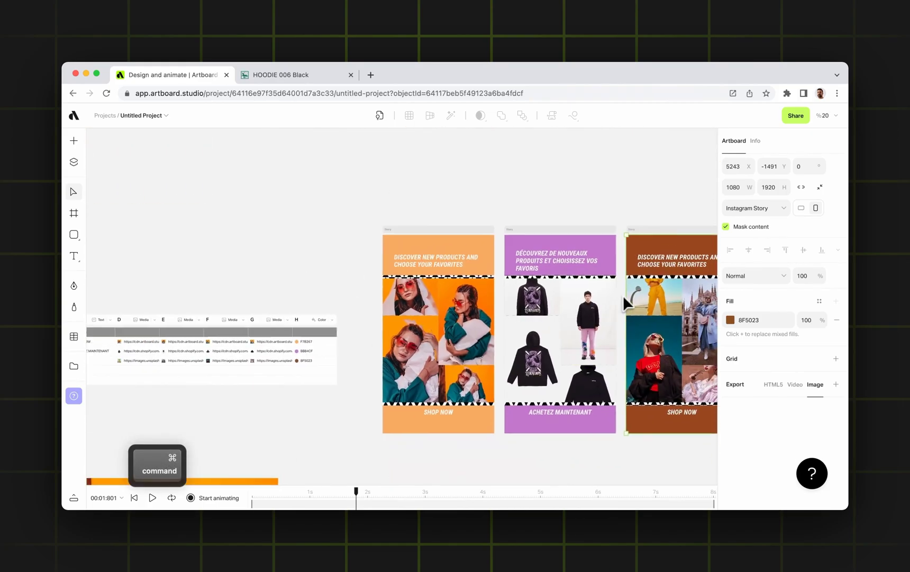
scroll(623, 296, right, 5)
click(456, 180)
key(space)
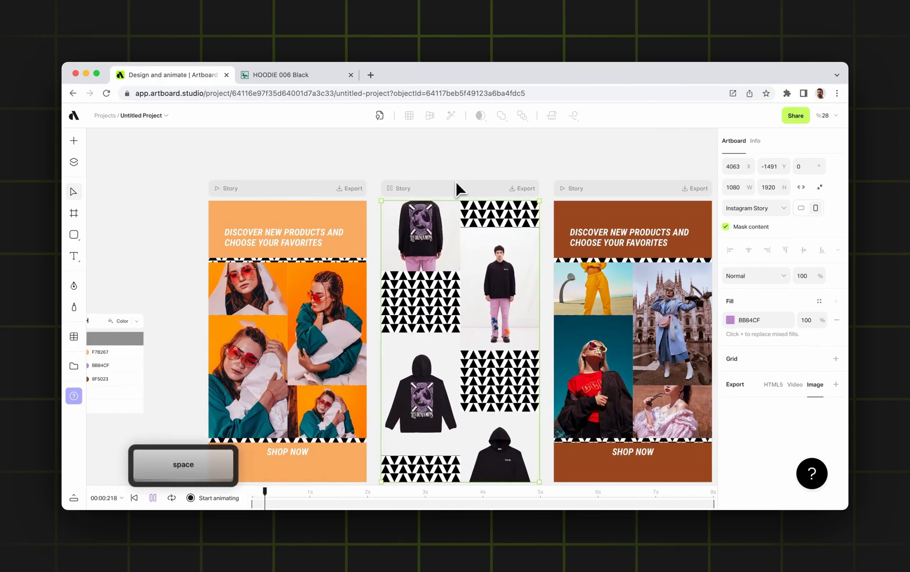
scroll(456, 181, down, 2)
scroll(456, 182, up, 1)
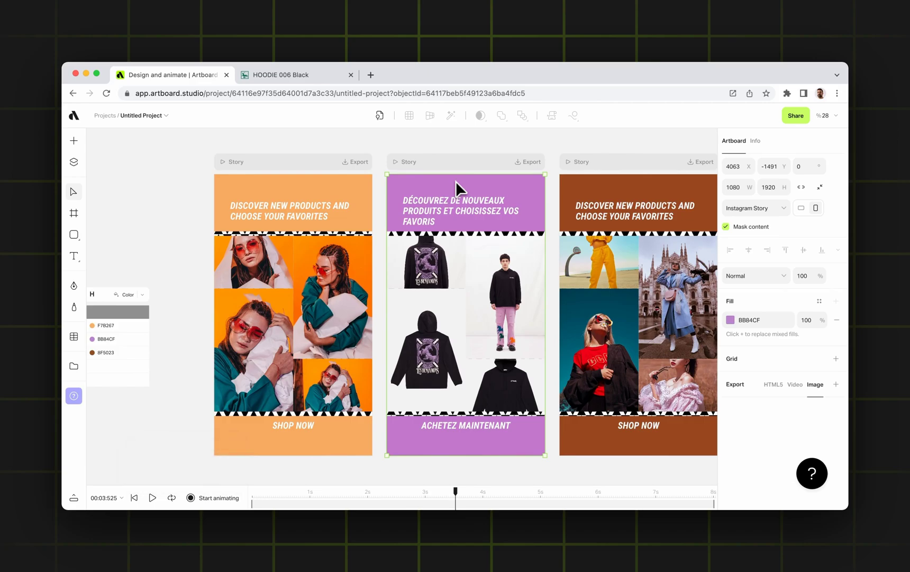
scroll(414, 265, down, 3)
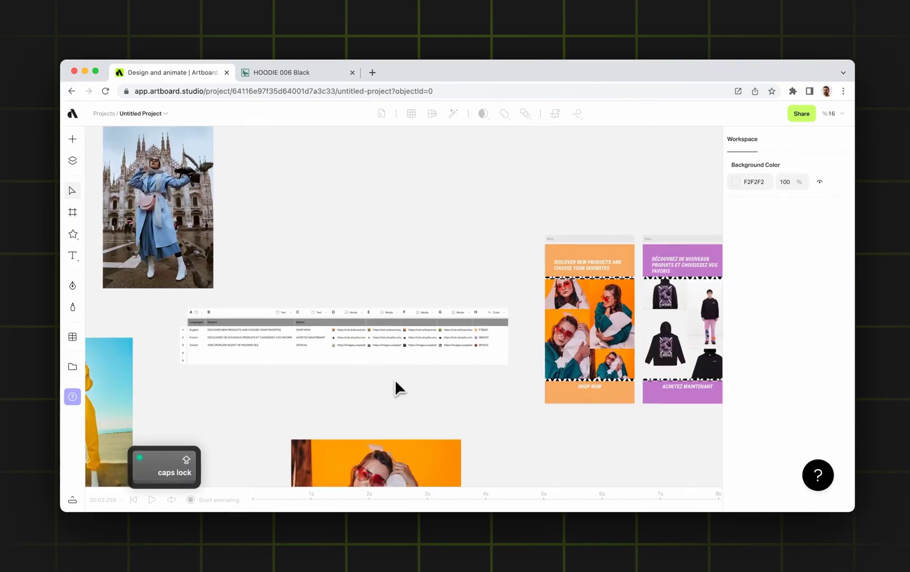
Step: Re-sync the artboards from the table and select the brown Turkish story to preview it
scroll(293, 367, up, 6)
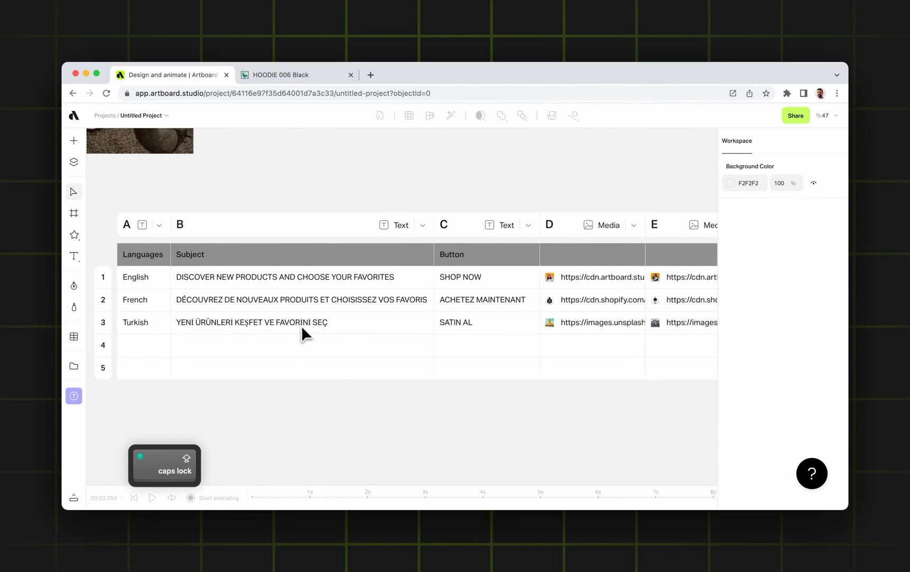
scroll(301, 325, down, 5)
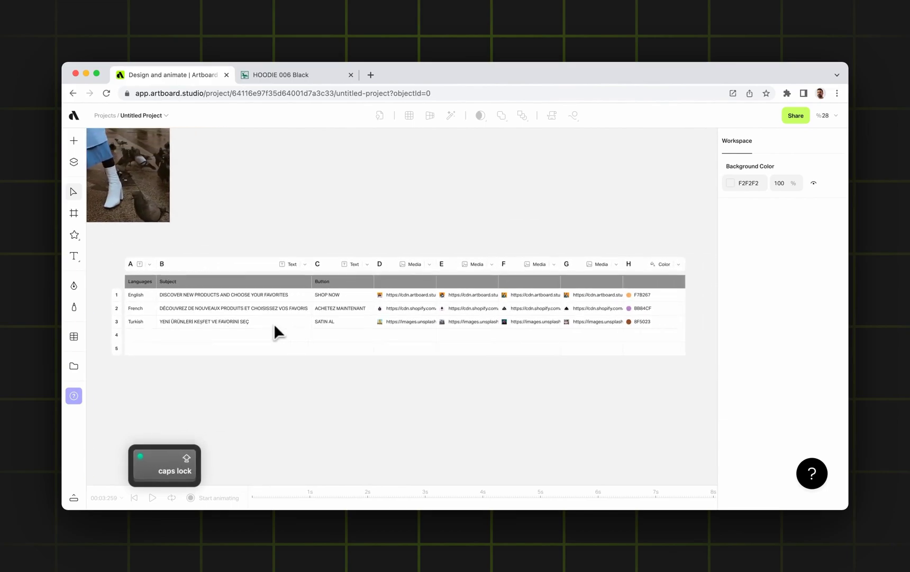
scroll(270, 323, down, 3)
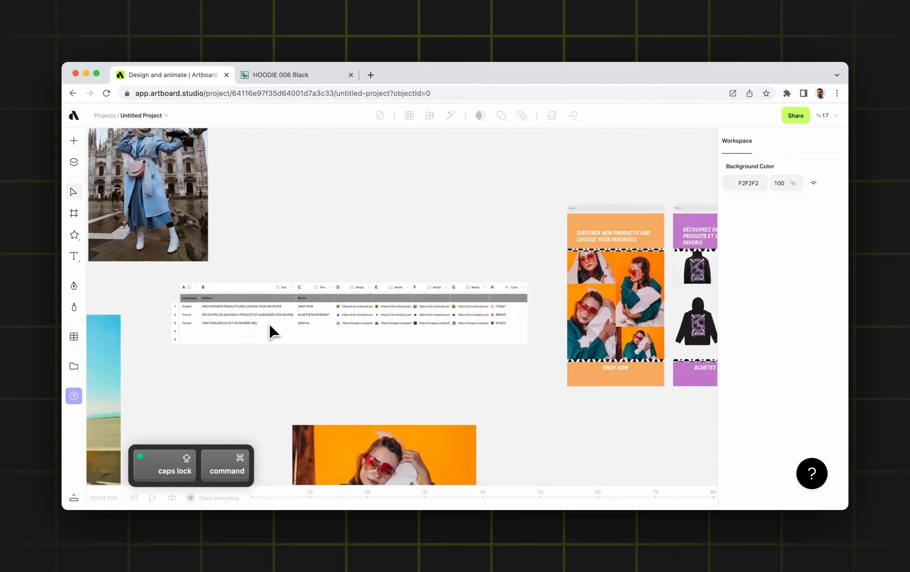
scroll(327, 325, right, 3)
scroll(330, 325, left, 1)
click(309, 339)
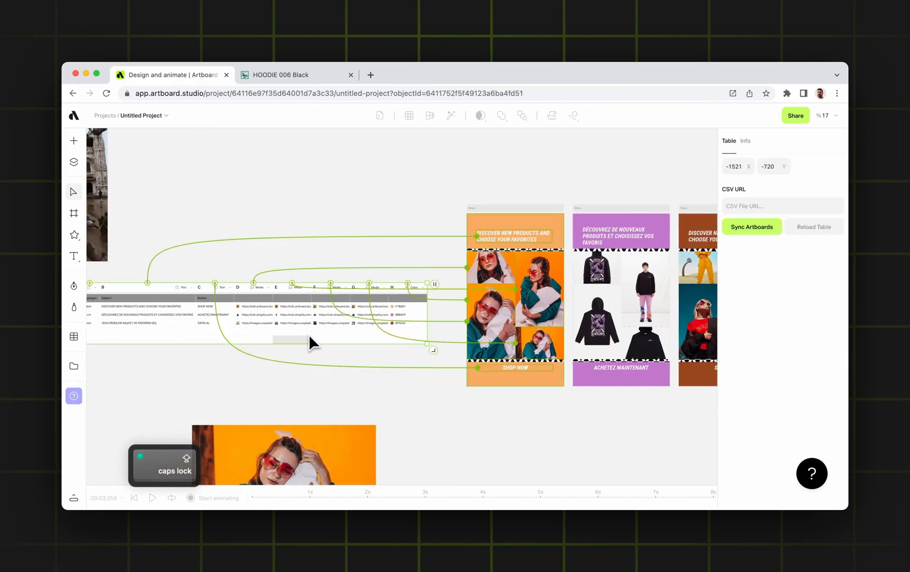
scroll(309, 341, right, 3)
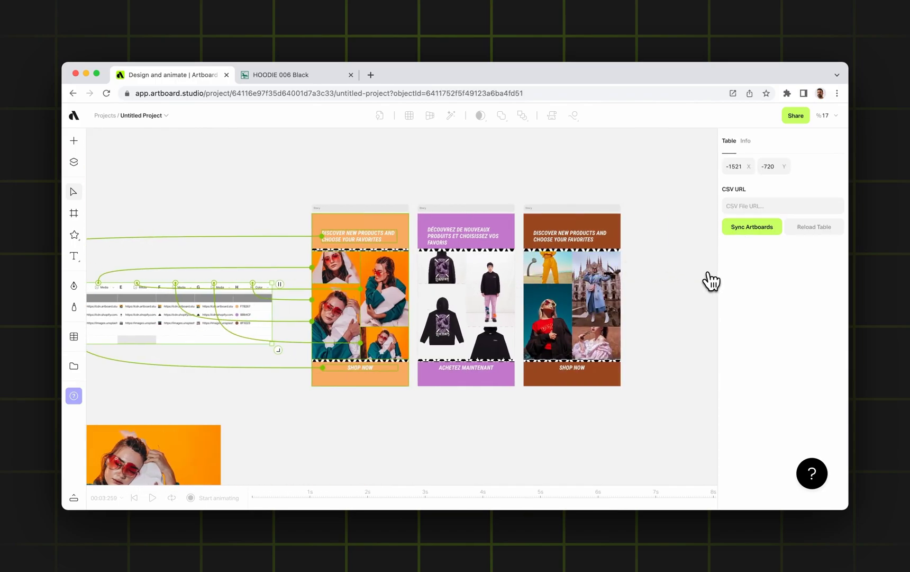
scroll(710, 281, up, 3)
click(552, 154)
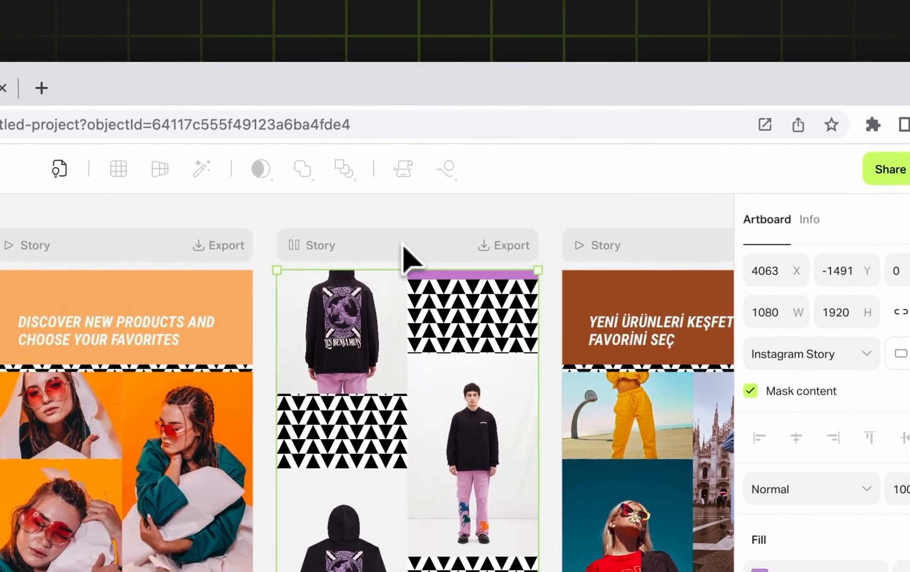
scroll(405, 250, right, 4)
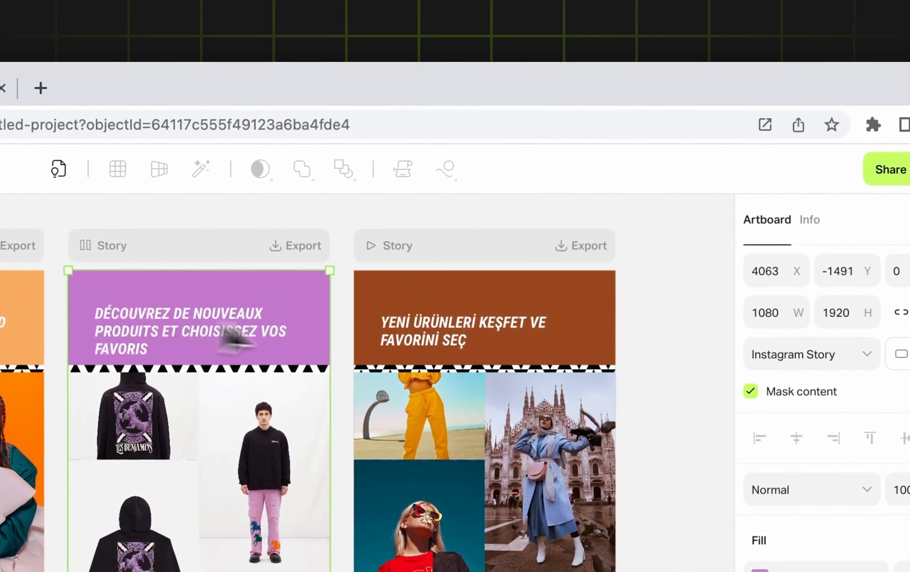
click(511, 271)
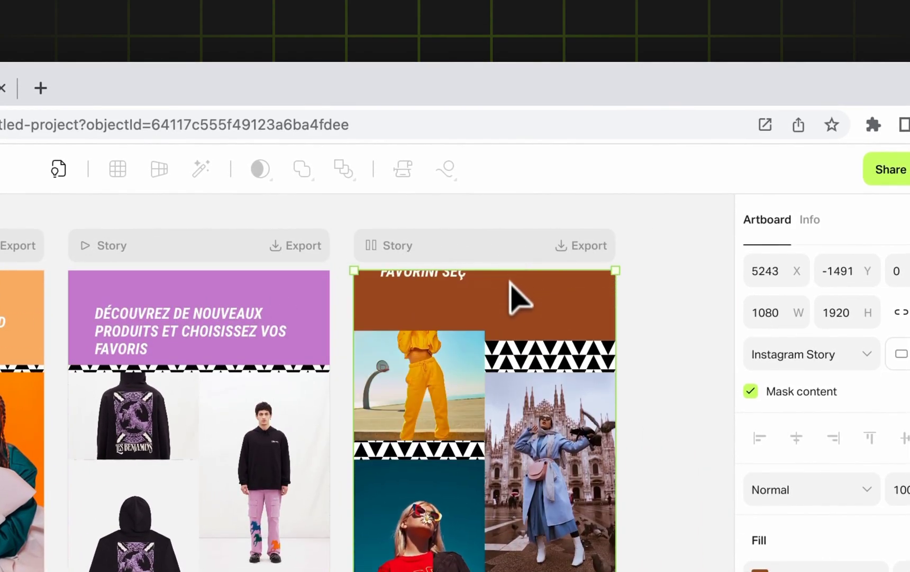
Step: Zoom back in on the data table and select it
scroll(498, 341, left, 10)
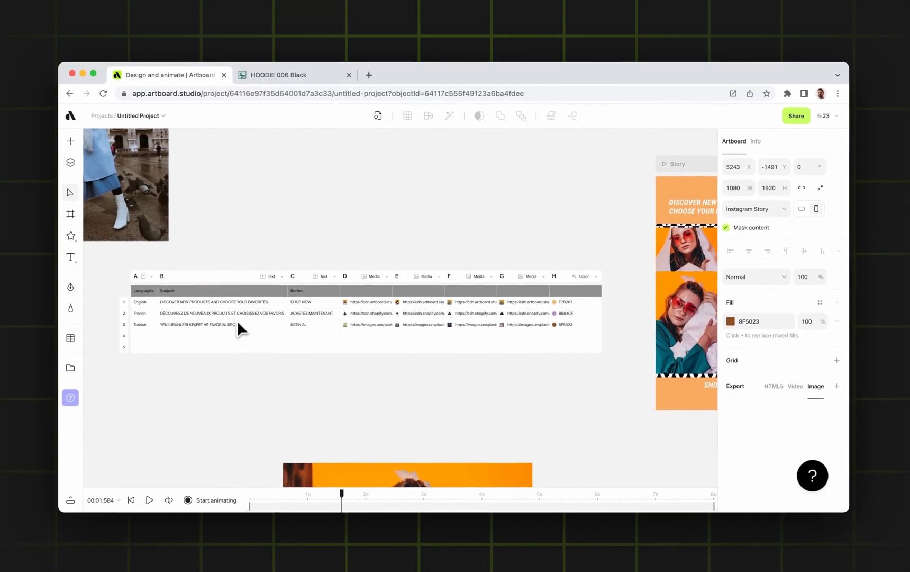
scroll(236, 321, up, 3)
click(210, 325)
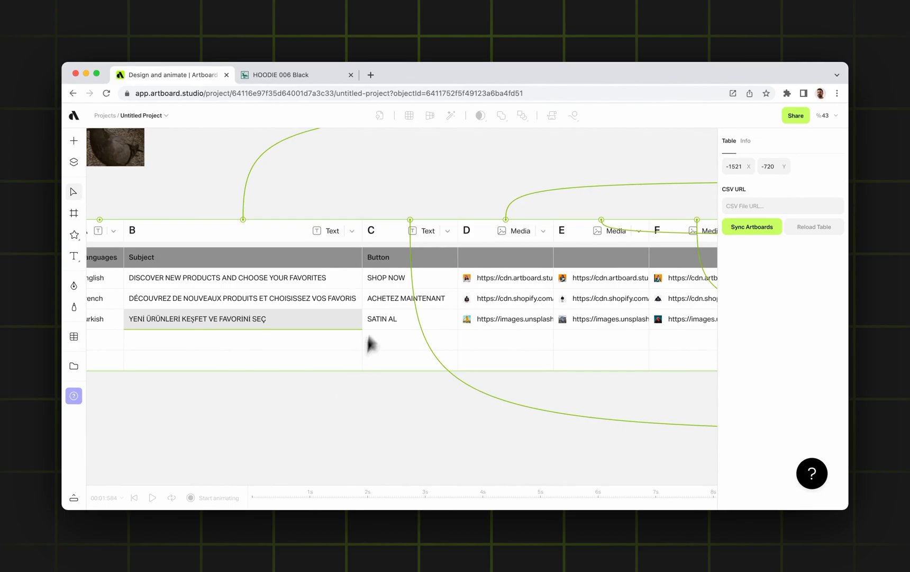
Step: Colour the Button column header red and column D's header orange
right_click(447, 266)
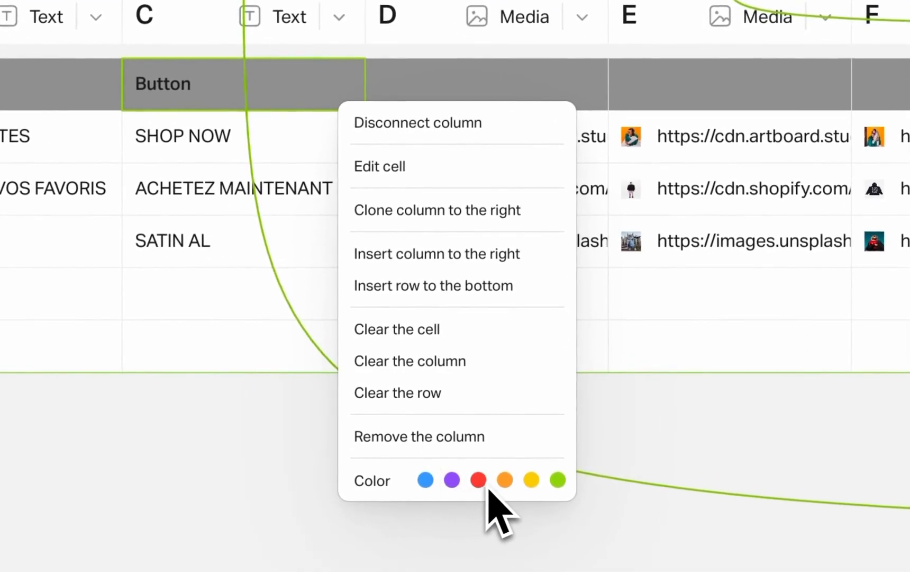
click(479, 480)
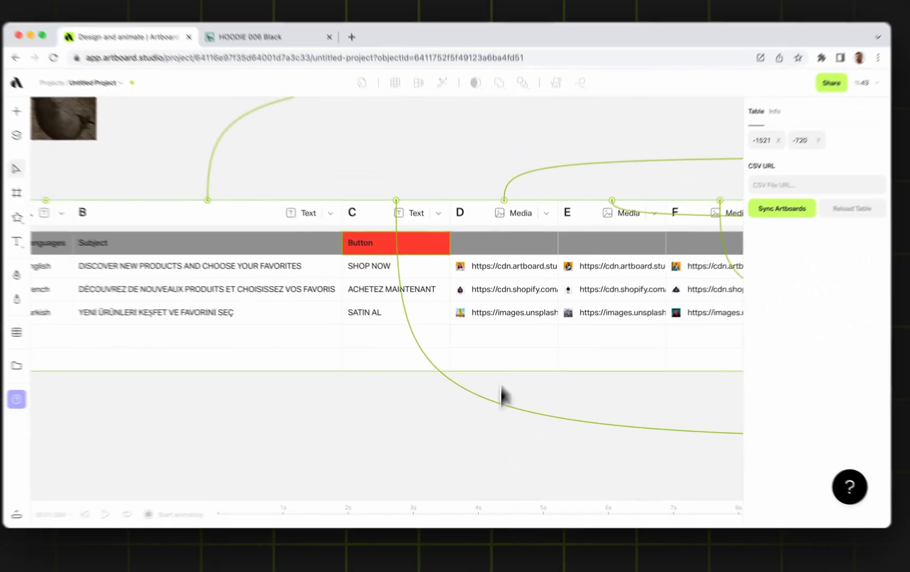
right_click(512, 247)
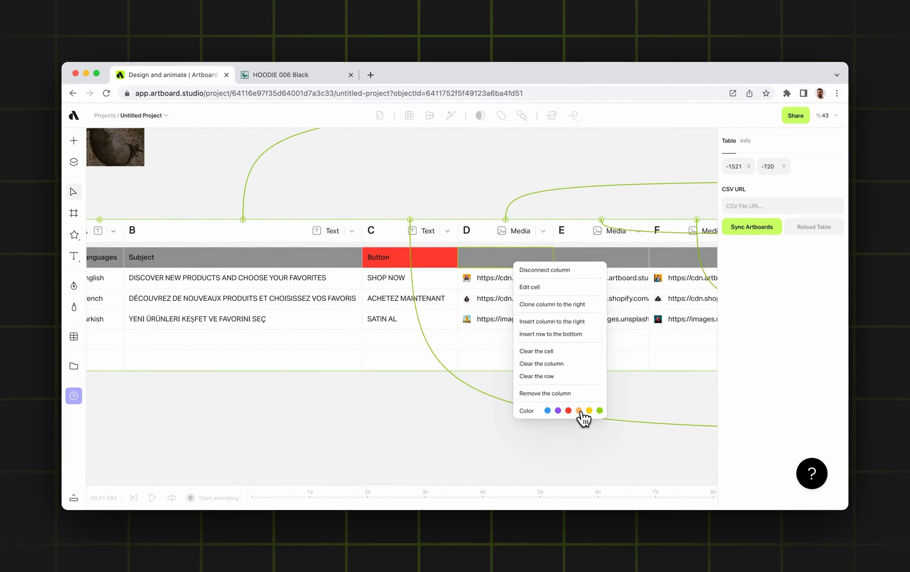
click(580, 411)
scroll(569, 301, right, 5)
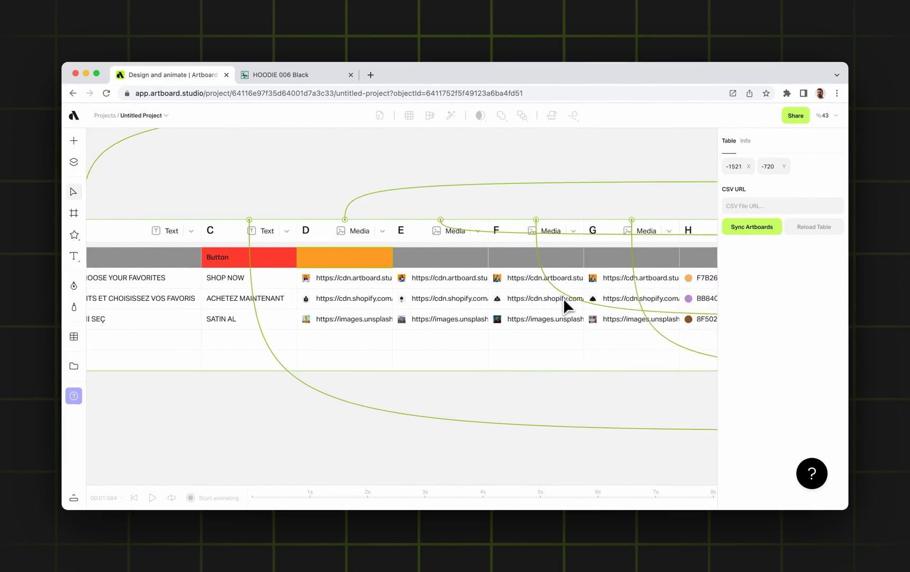
scroll(564, 301, right, 2)
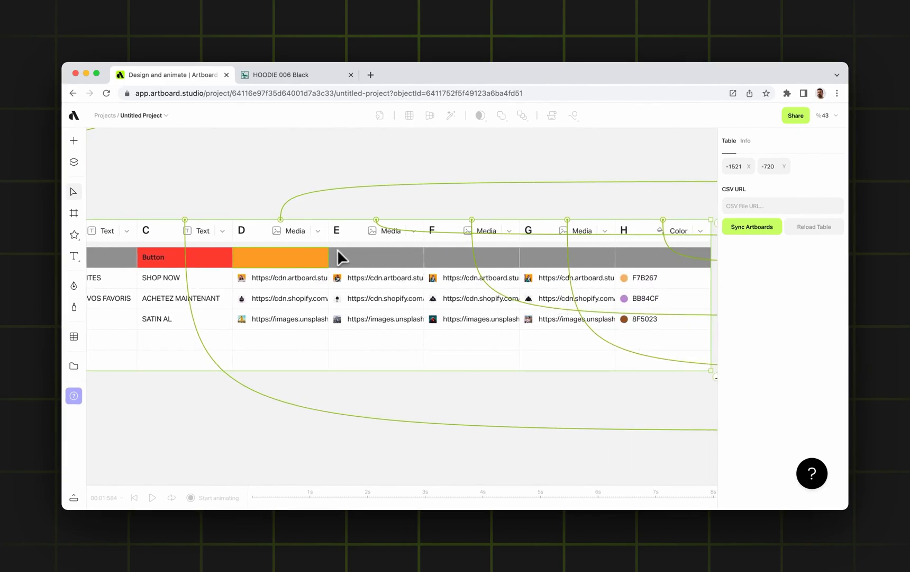
Step: Colour the E and F header cells orange and the H header cell blue
right_click(377, 262)
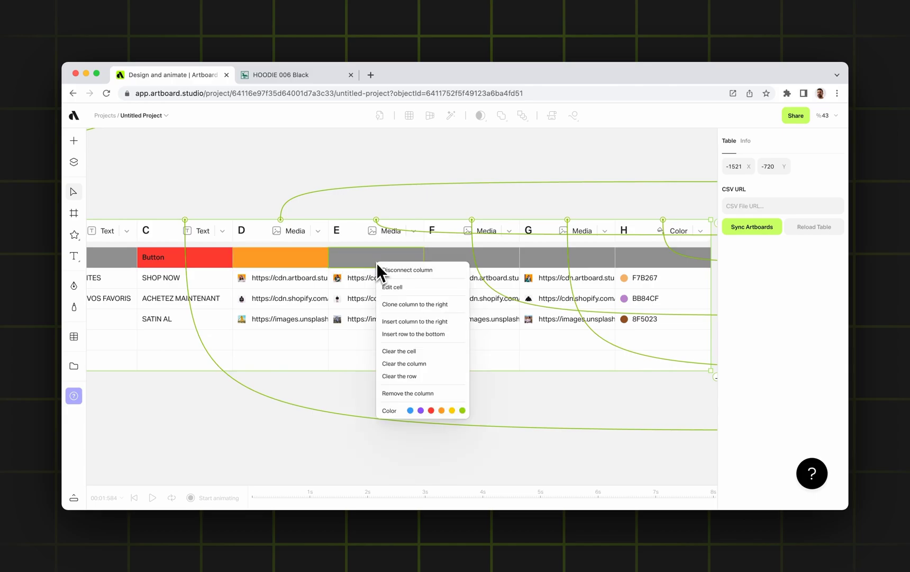
click(441, 410)
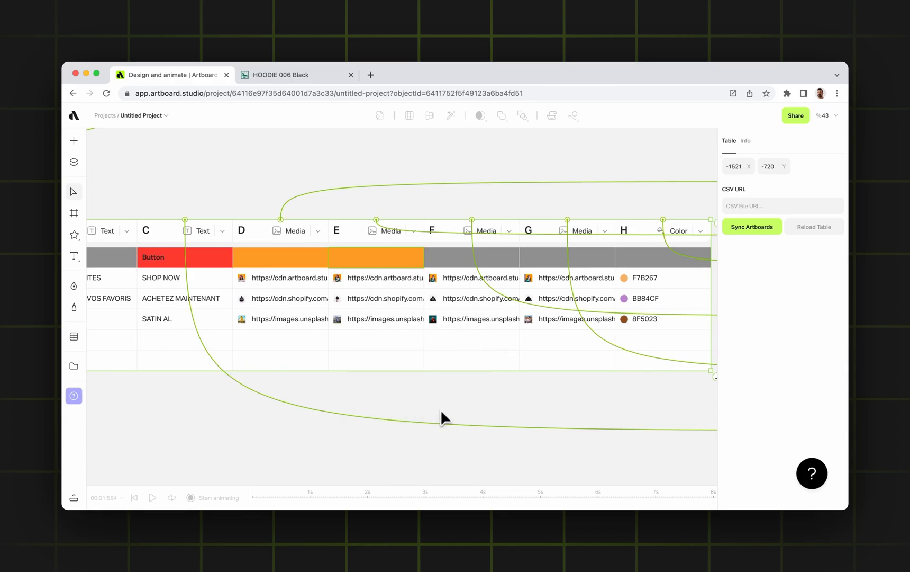
right_click(470, 266)
click(516, 405)
right_click(640, 261)
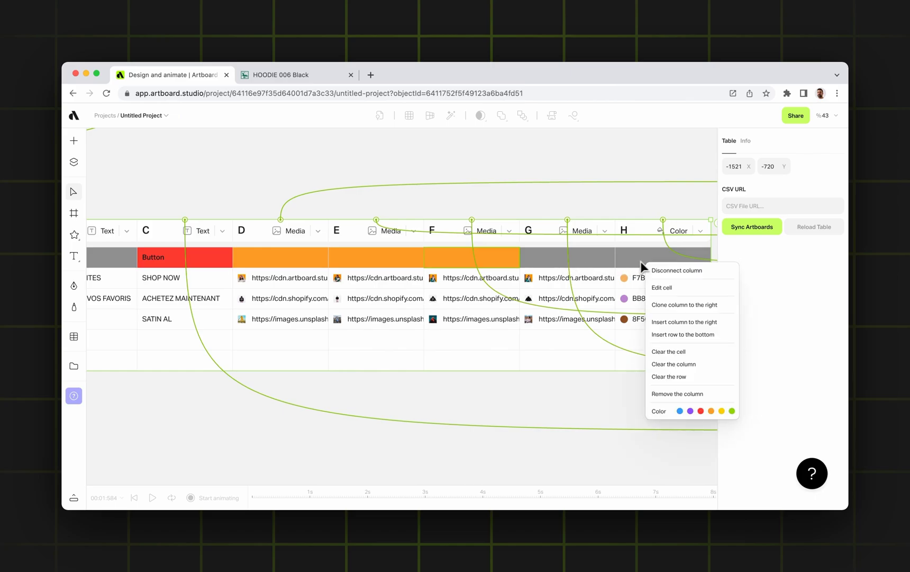
click(680, 411)
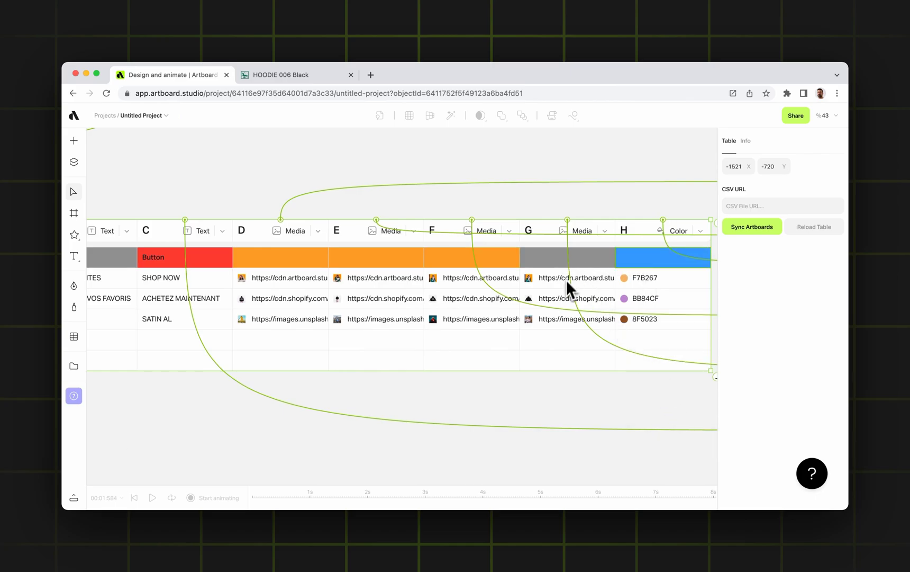
scroll(566, 280, down, 3)
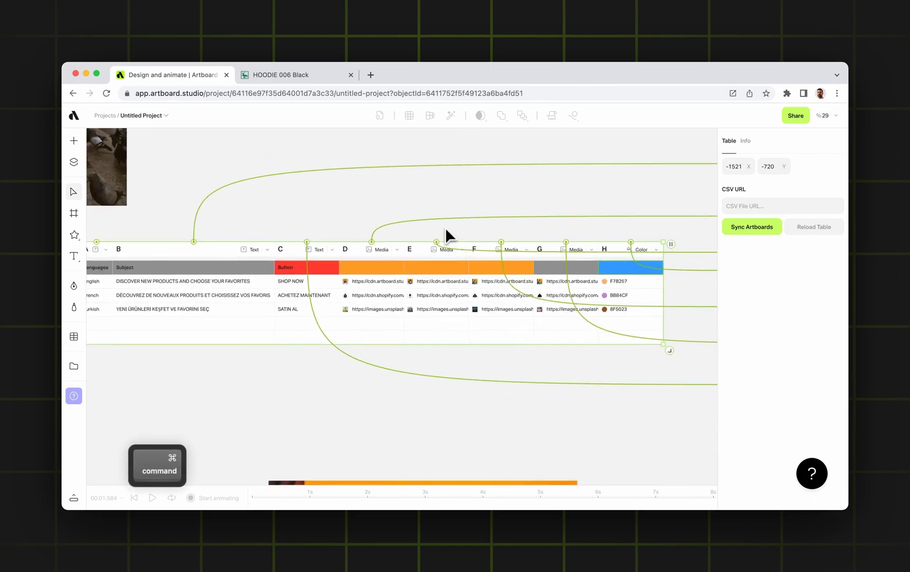
scroll(345, 232, left, 3)
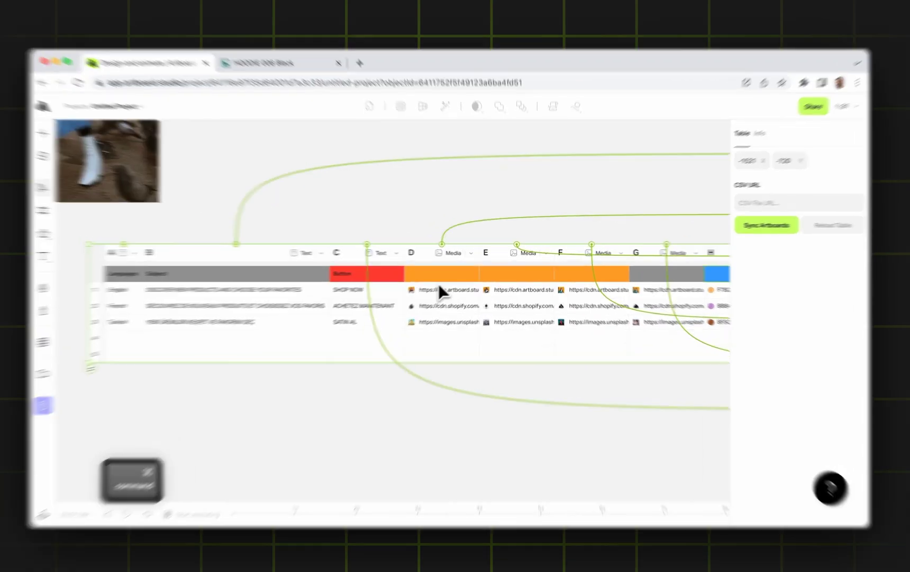
scroll(442, 286, up, 3)
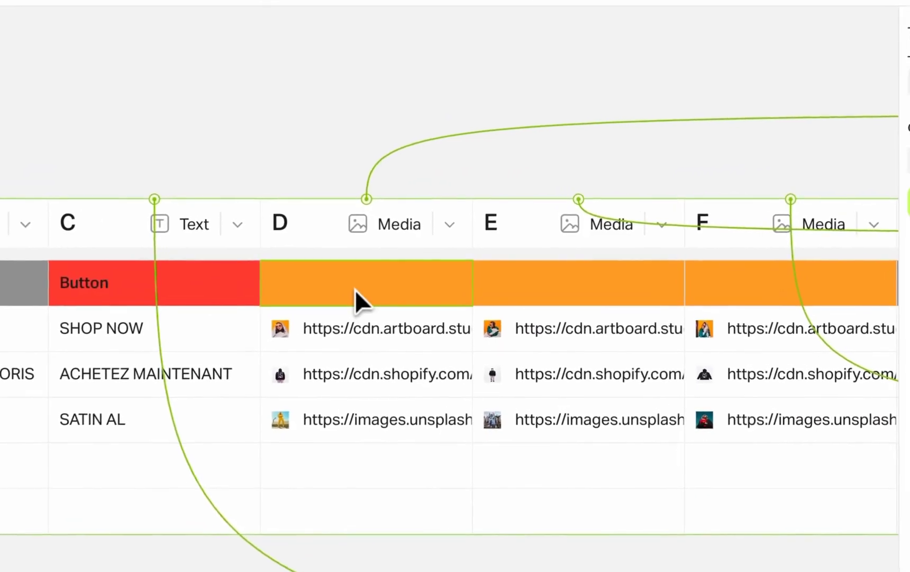
Step: Title column D's orange header cell 'Image'
double_click(356, 289)
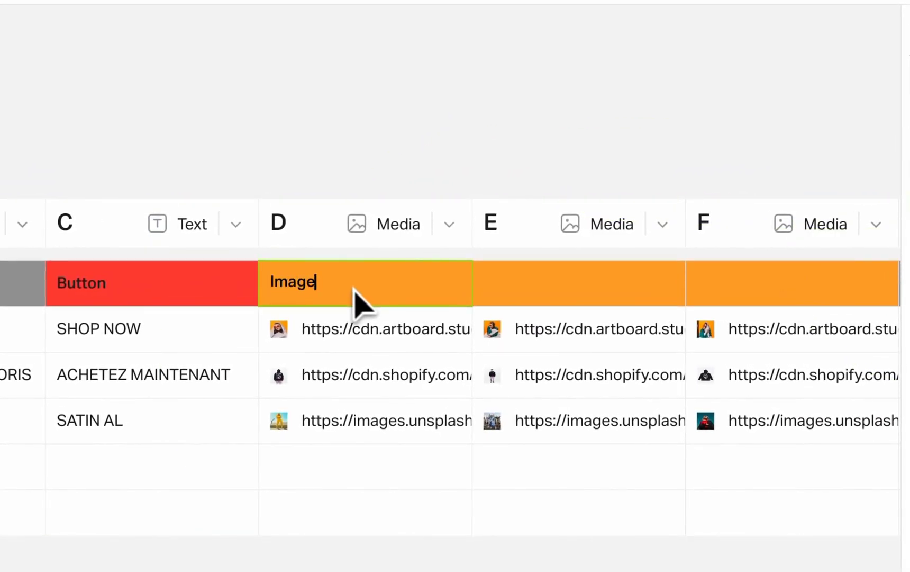
text(Image)
key(Escape)
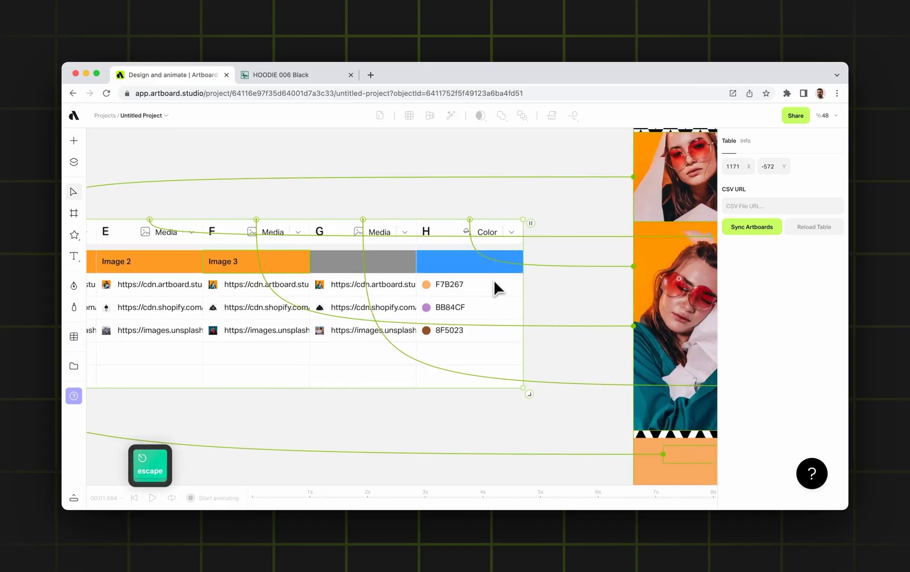
right_click(460, 268)
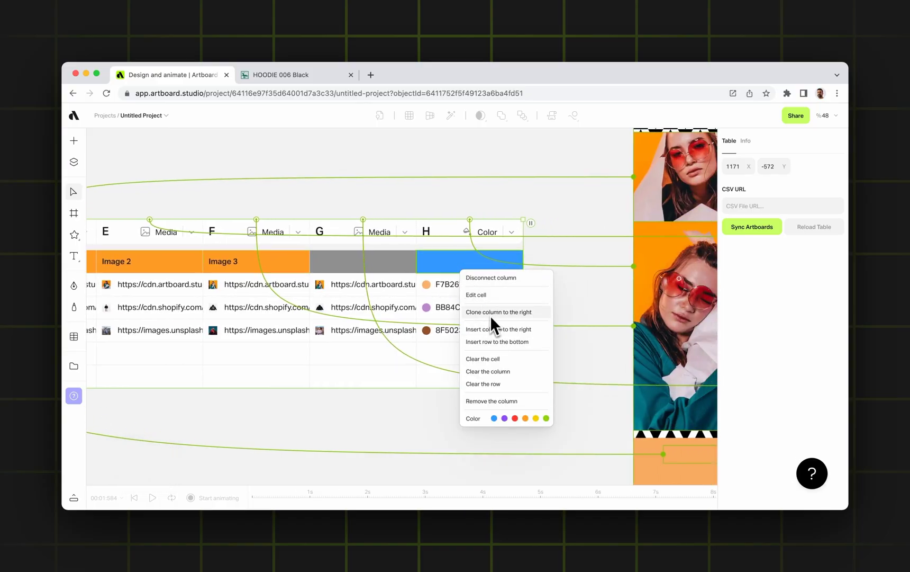
Step: Insert an empty Color column right of H, then clone column H's colours into another new column
drag(365, 361, 250, 418)
right_click(390, 314)
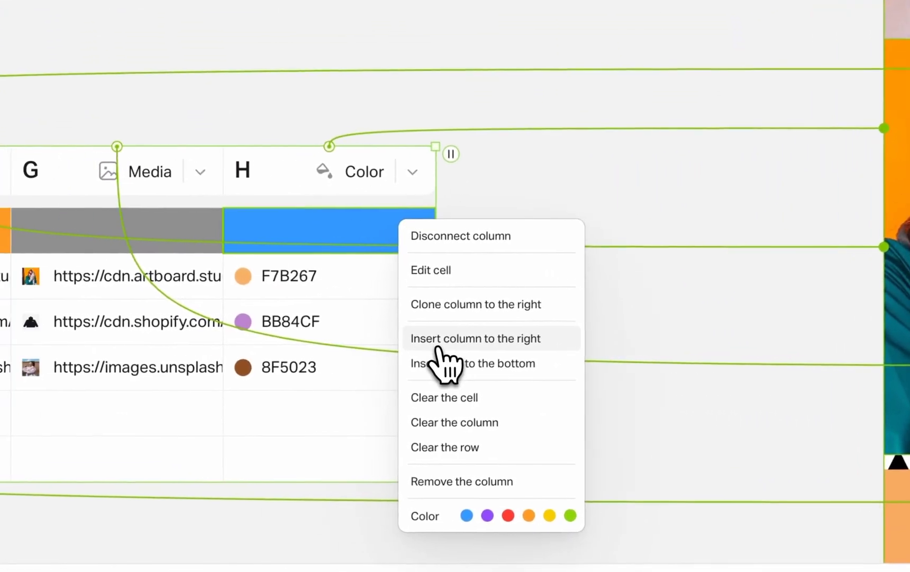
click(479, 339)
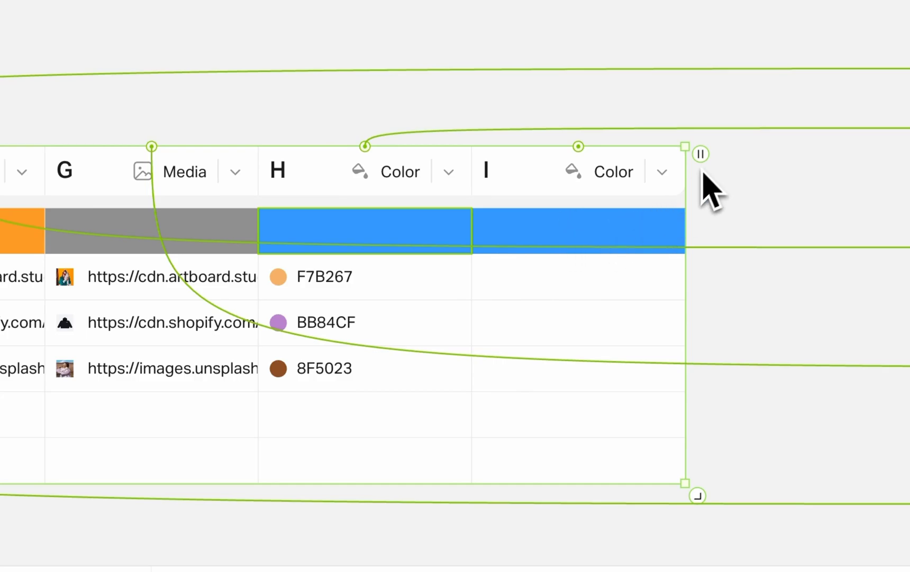
right_click(427, 231)
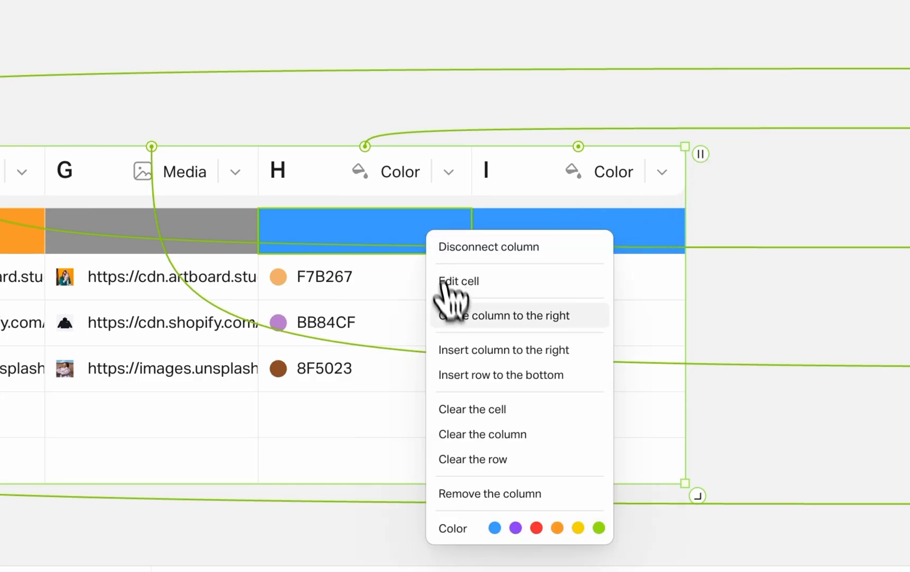
click(488, 320)
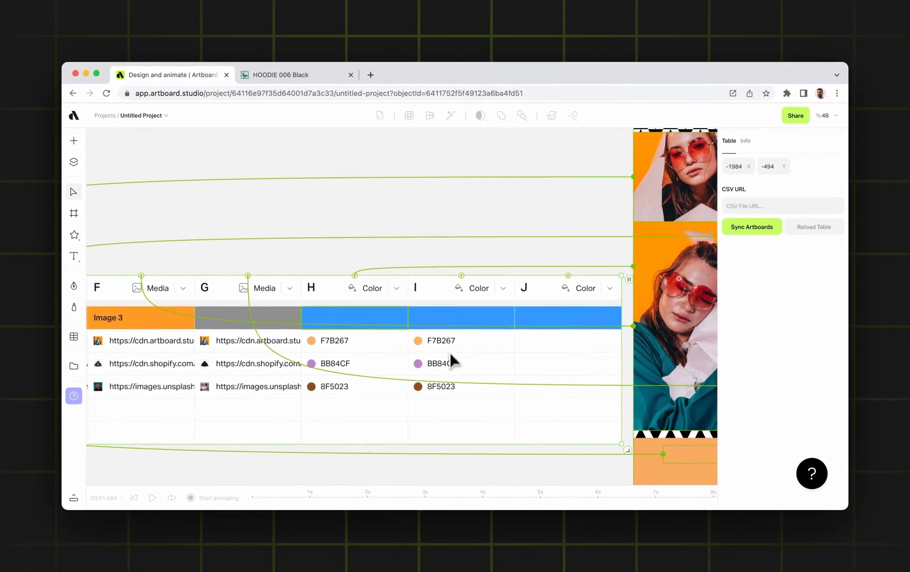
Step: Zoom and pan the canvas to show the orange English, purple French and brown Turkish Story artboards side by side
scroll(470, 337, down, 5)
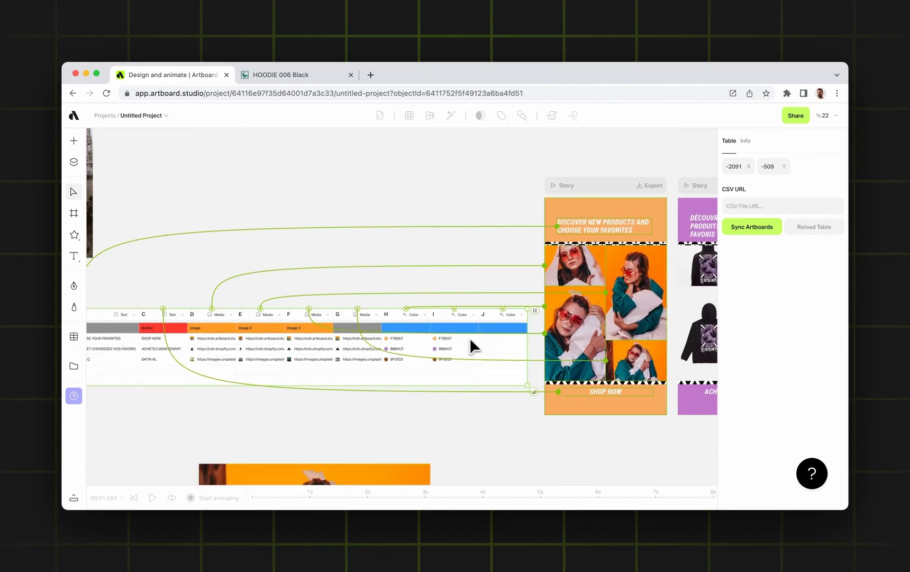
scroll(469, 337, left, 3)
scroll(469, 337, left, 1)
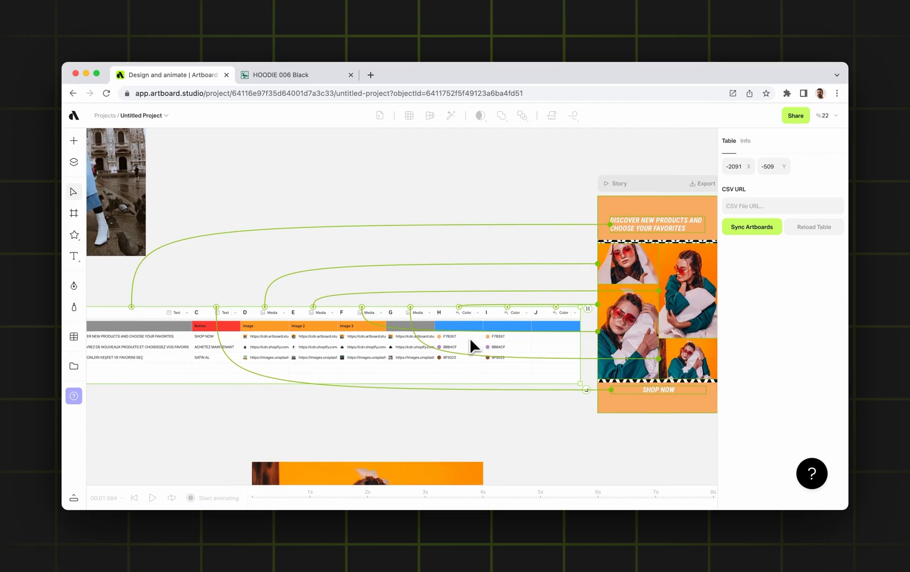
scroll(469, 337, right, 4)
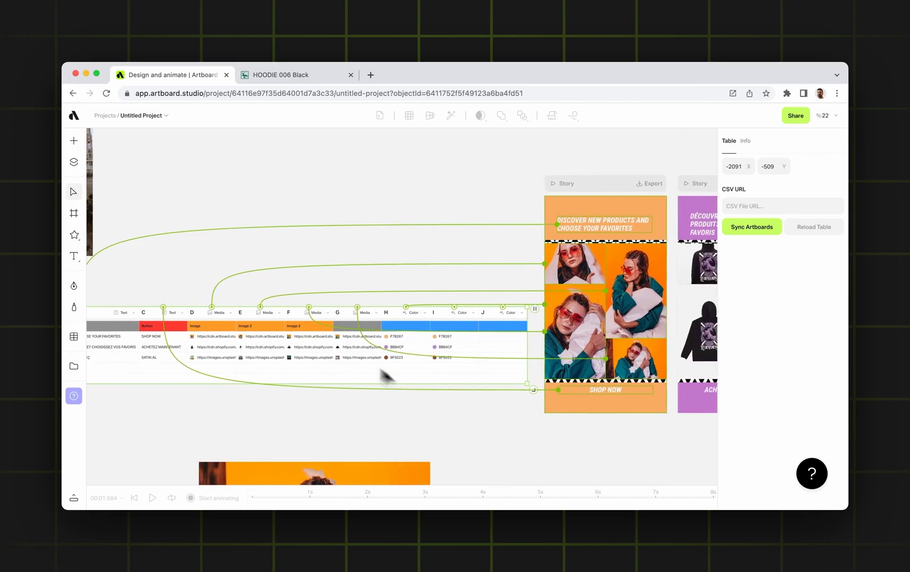
scroll(317, 324, up, 4)
scroll(309, 320, up, 5)
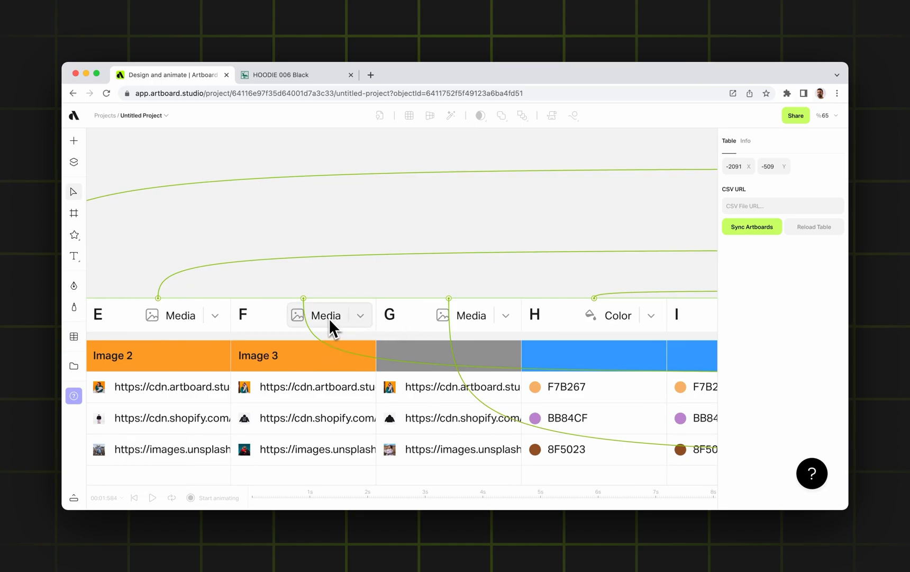
scroll(329, 318, down, 3)
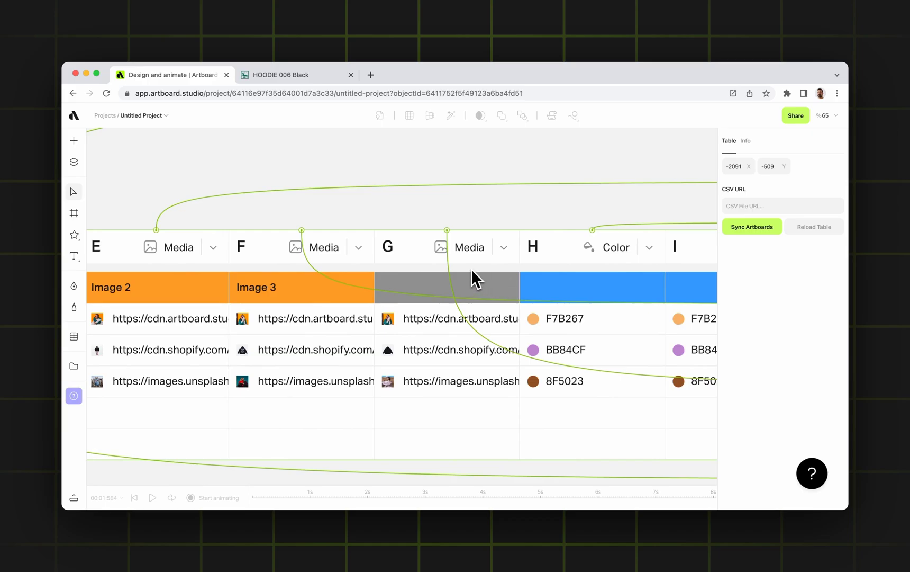
scroll(476, 270, right, 3)
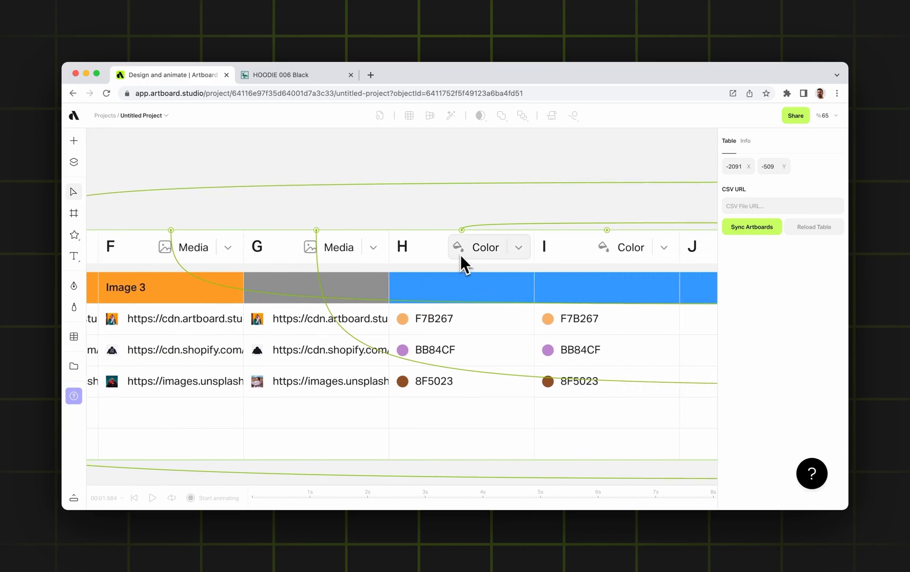
scroll(407, 266, down, 5)
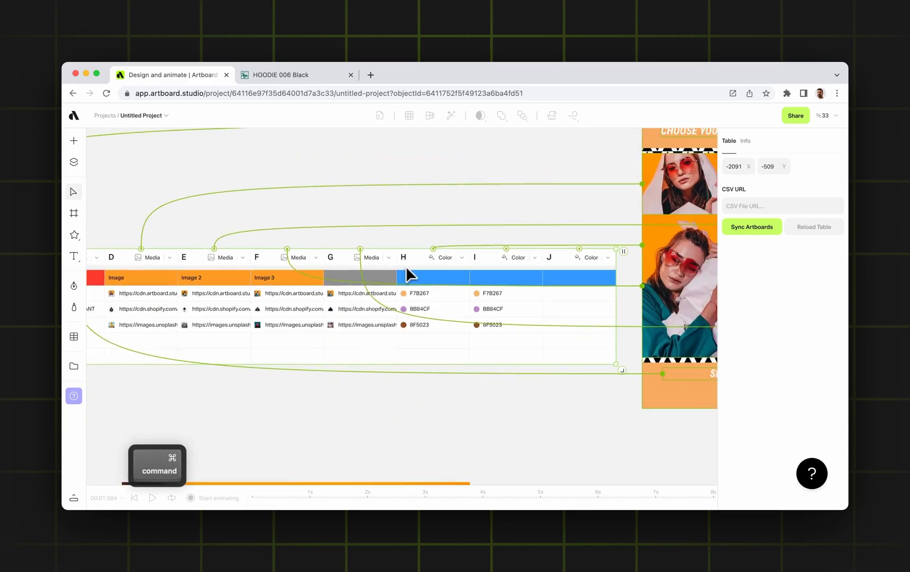
scroll(418, 267, right, 5)
scroll(418, 267, up, 2)
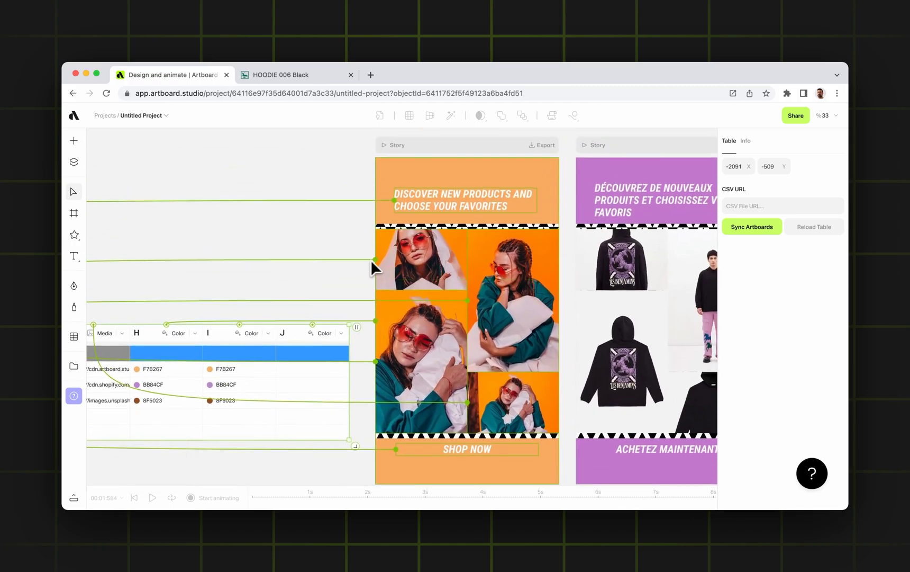
scroll(371, 260, down, 3)
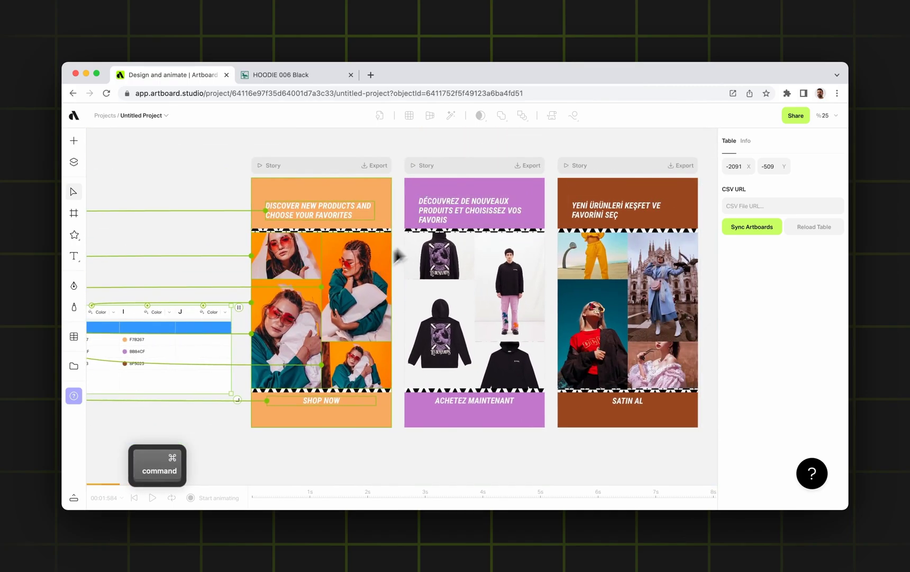
scroll(440, 169, right, 1)
click(311, 168)
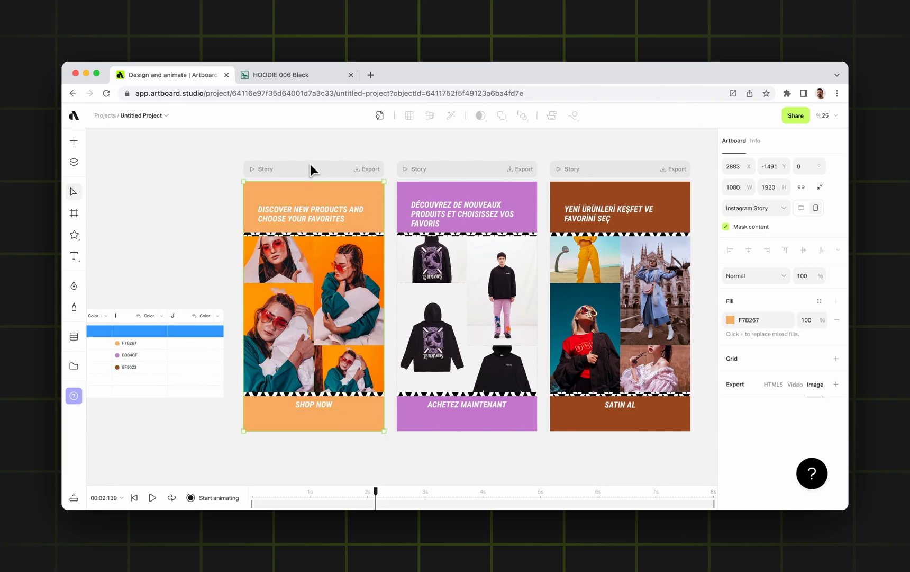
key(space)
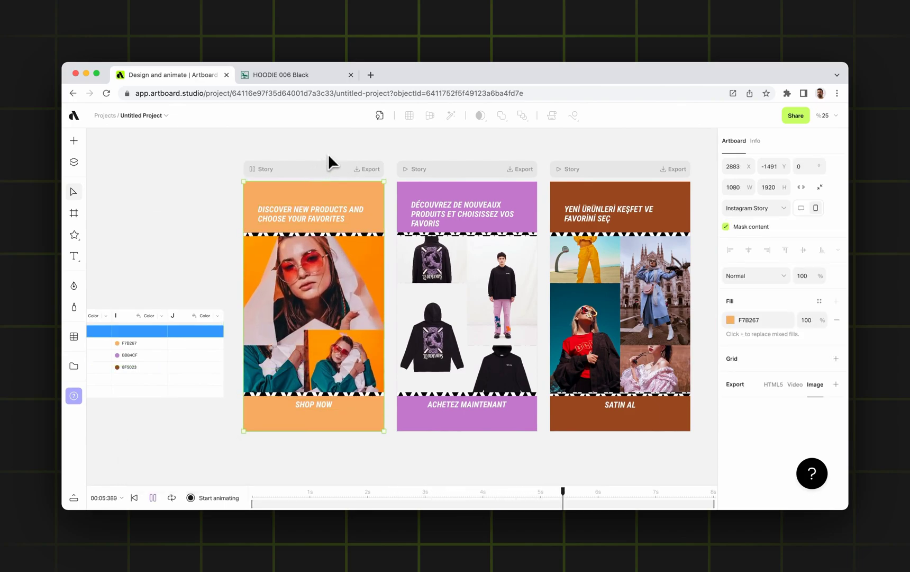
key(space)
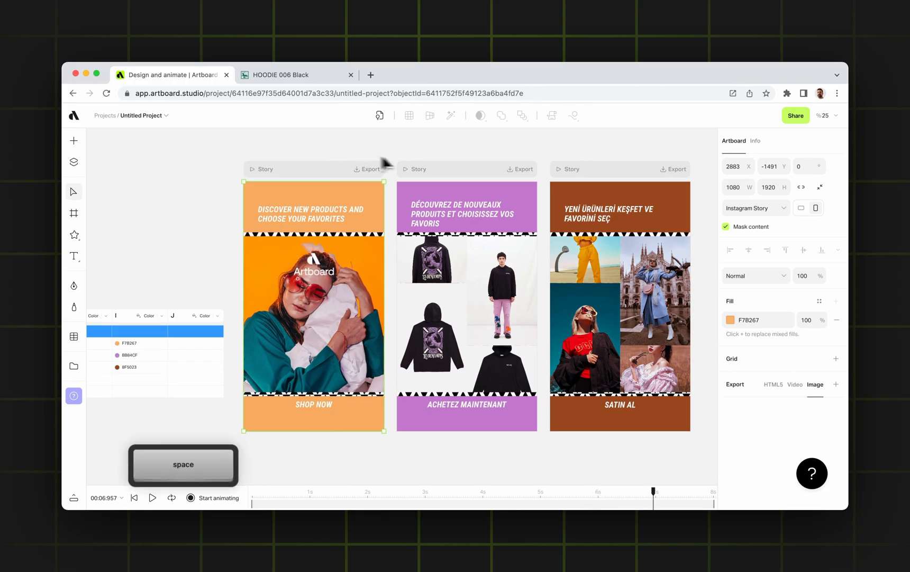
click(444, 167)
key(space)
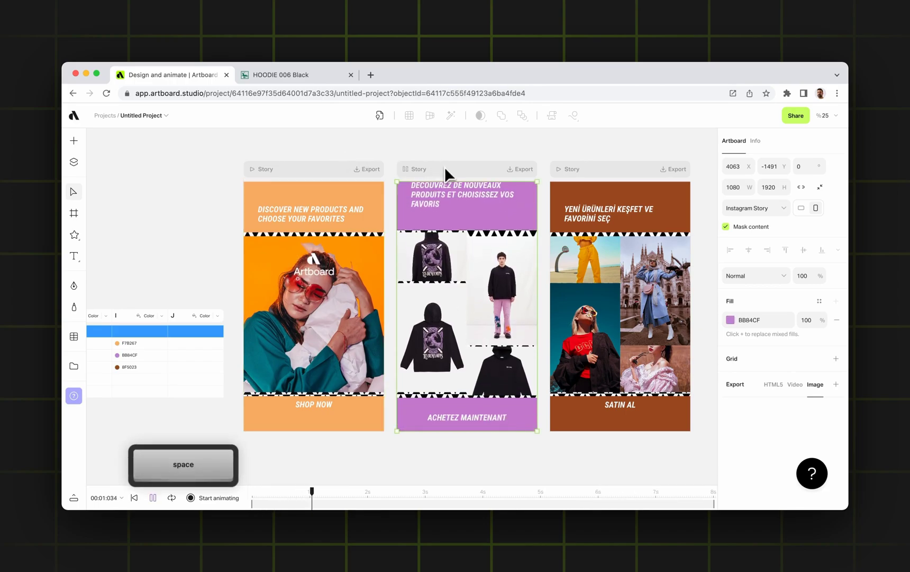
key(space)
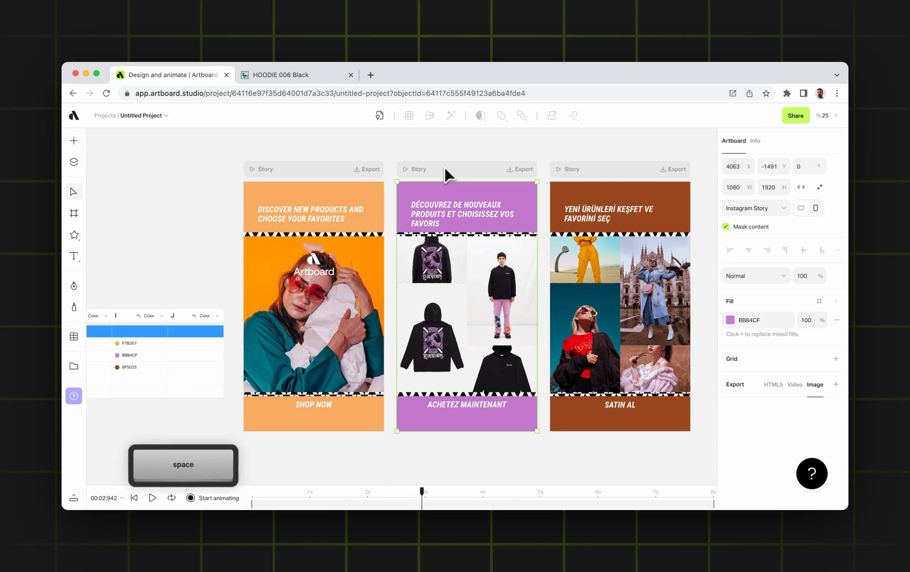
scroll(422, 223, left, 10)
scroll(421, 223, down, 2)
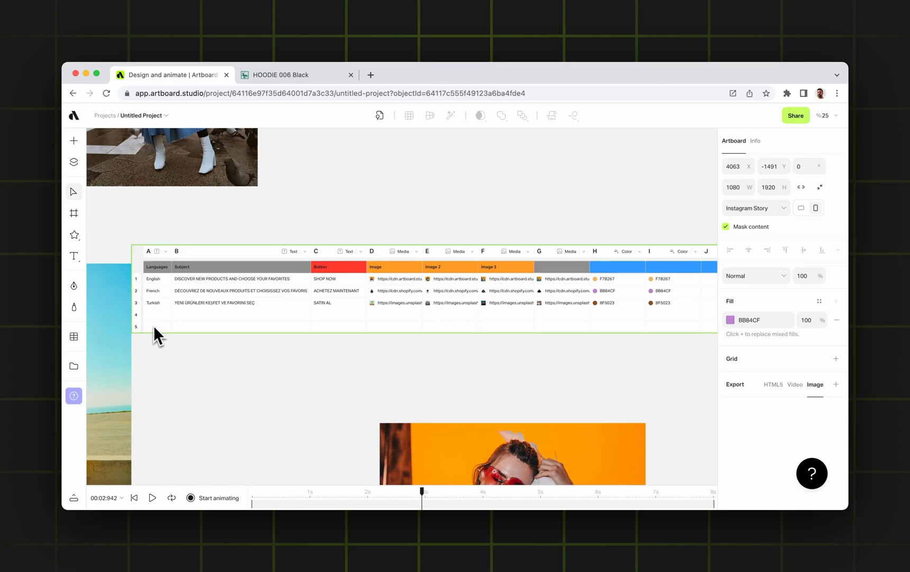
key(space)
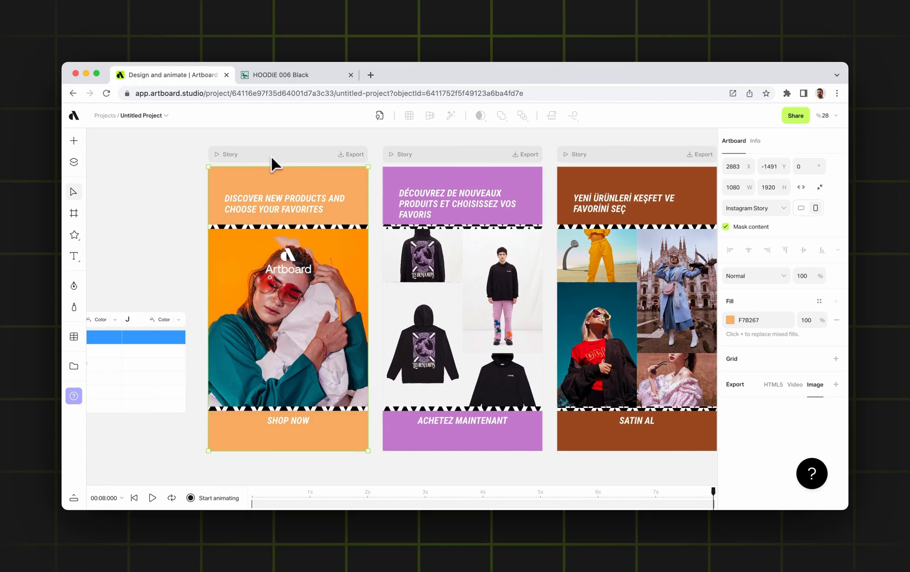
drag(281, 487, 332, 487)
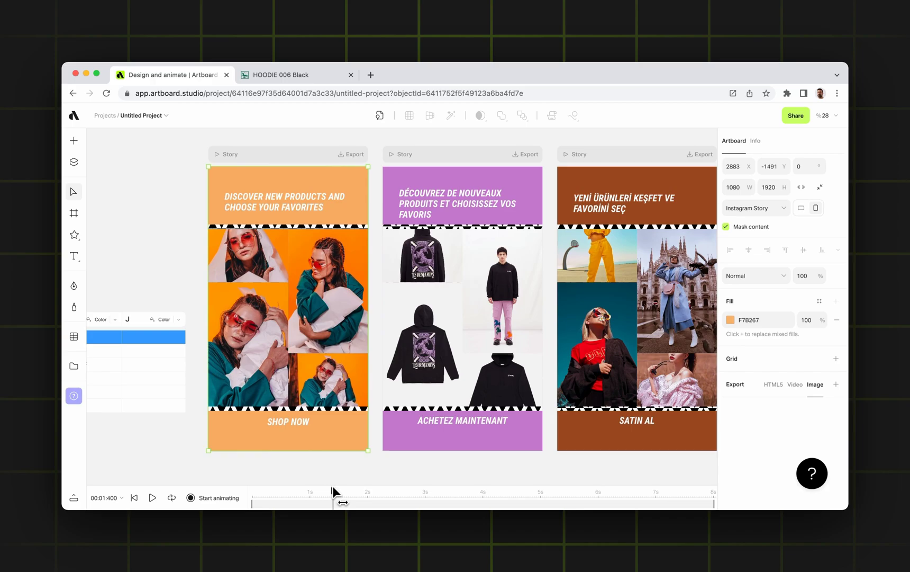